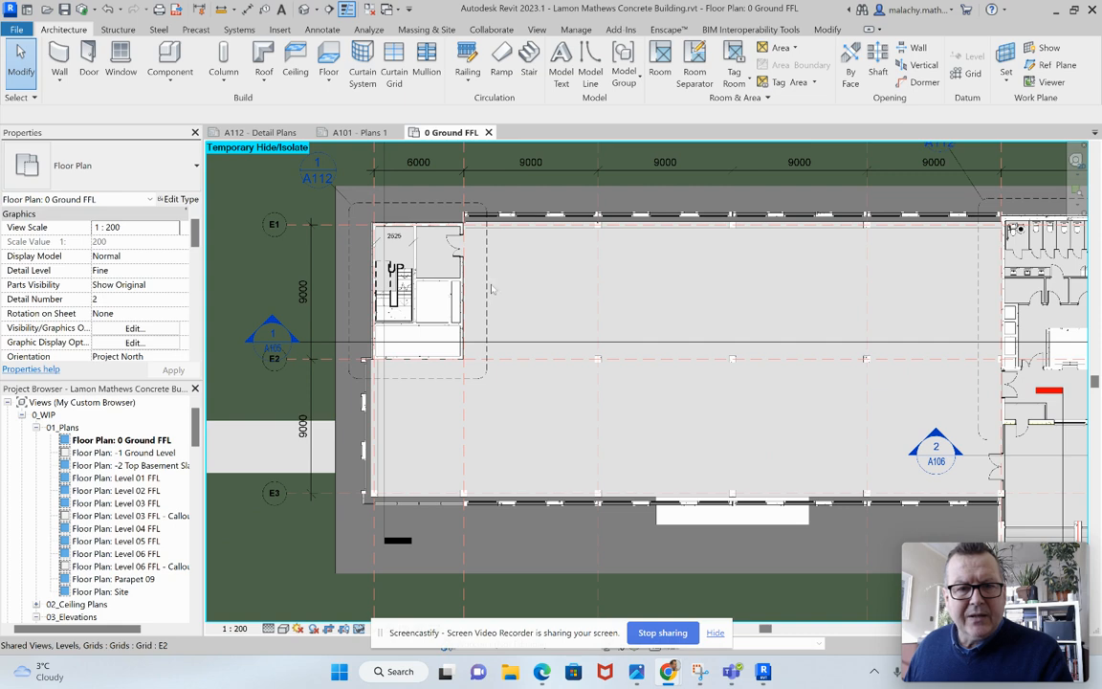
Compare the stairwell's width dimension with sheet A112 - Detail Plans, and delete that dimension from the 0 Ground FFL plan.
{"action": "scroll", "coordinate": [426, 246], "scroll_direction": "up", "scroll_amount": 1}
{"action": "scroll", "coordinate": [427, 245], "scroll_direction": "up", "scroll_amount": 1}
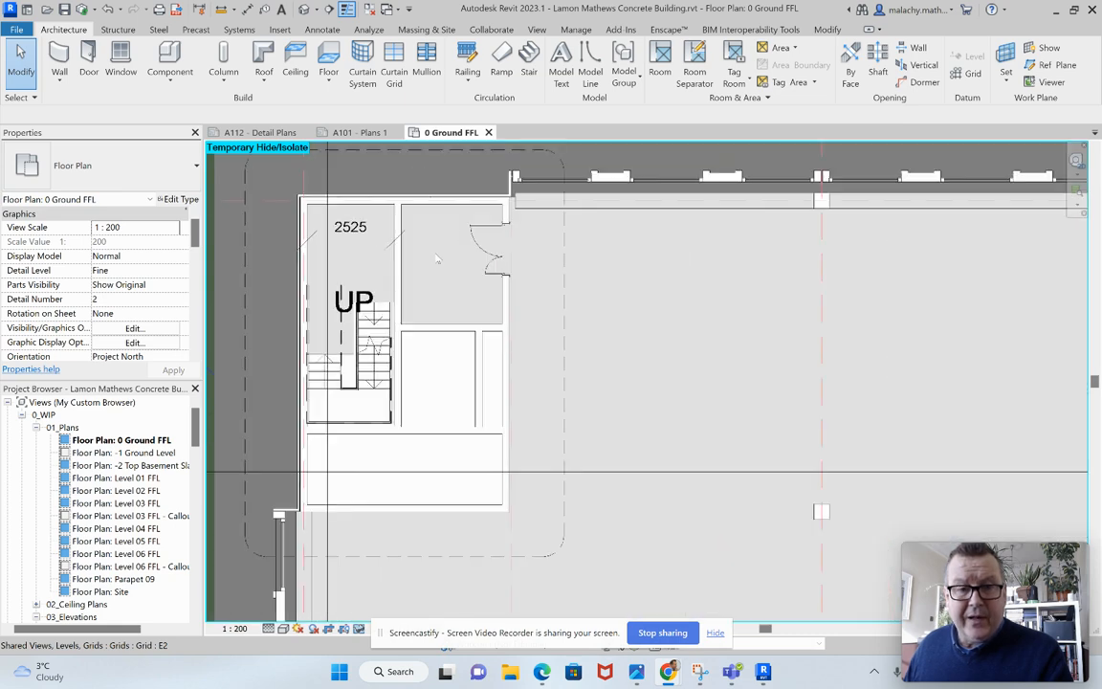
{"action": "scroll", "coordinate": [507, 302], "scroll_direction": "down", "scroll_amount": 3}
{"action": "scroll", "coordinate": [509, 303], "scroll_direction": "down", "scroll_amount": 2}
{"action": "scroll", "coordinate": [511, 305], "scroll_direction": "up", "scroll_amount": 6}
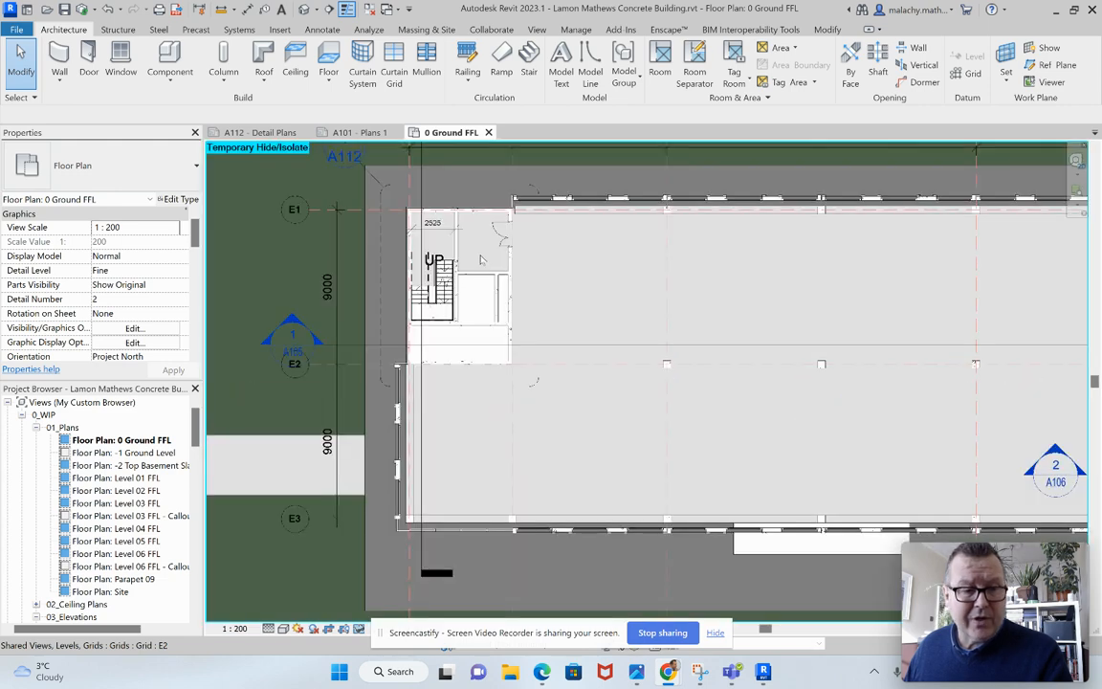
{"action": "scroll", "coordinate": [481, 259], "scroll_direction": "up", "scroll_amount": 2}
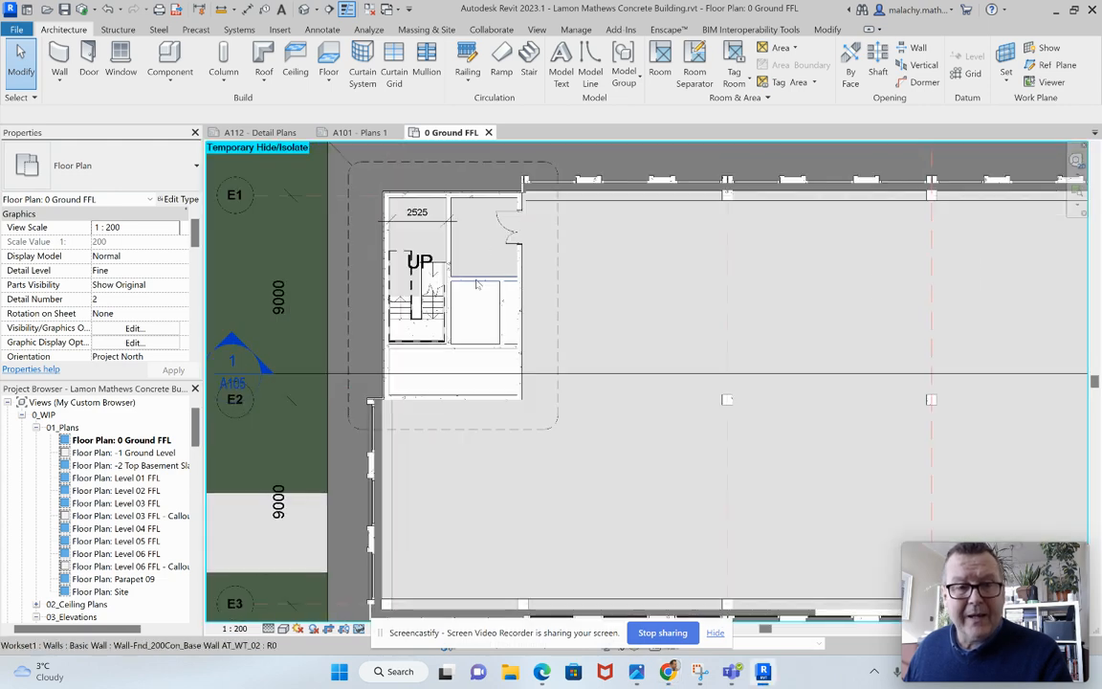
{"action": "scroll", "coordinate": [434, 166], "scroll_direction": "up", "scroll_amount": 1}
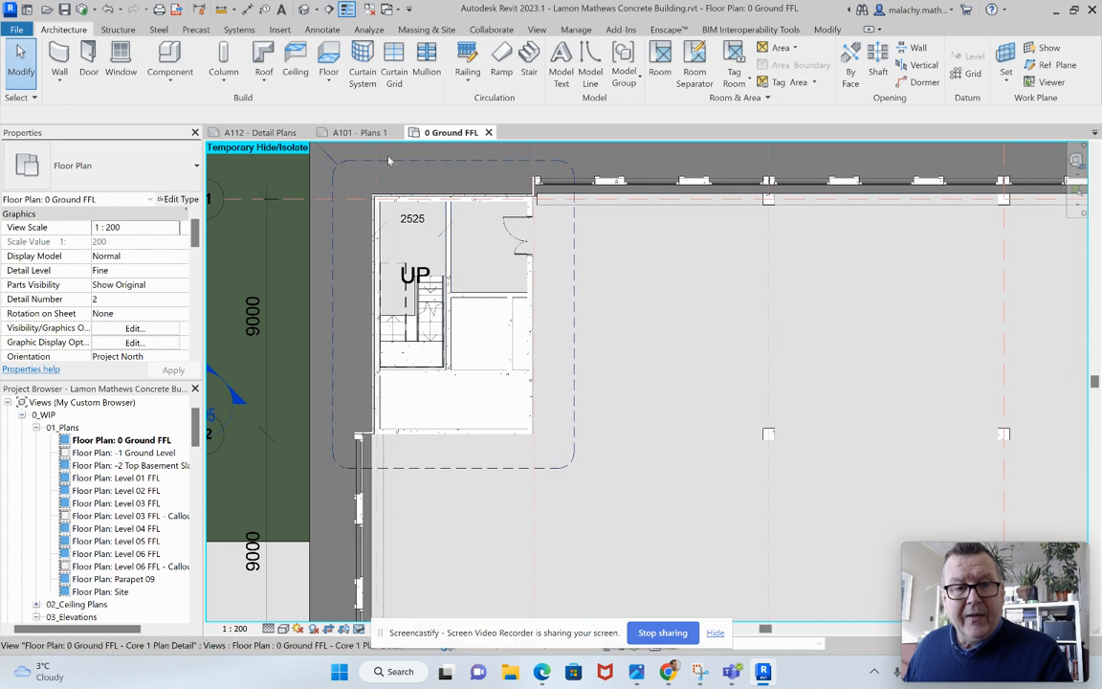
{"action": "left_click", "coordinate": [378, 212]}
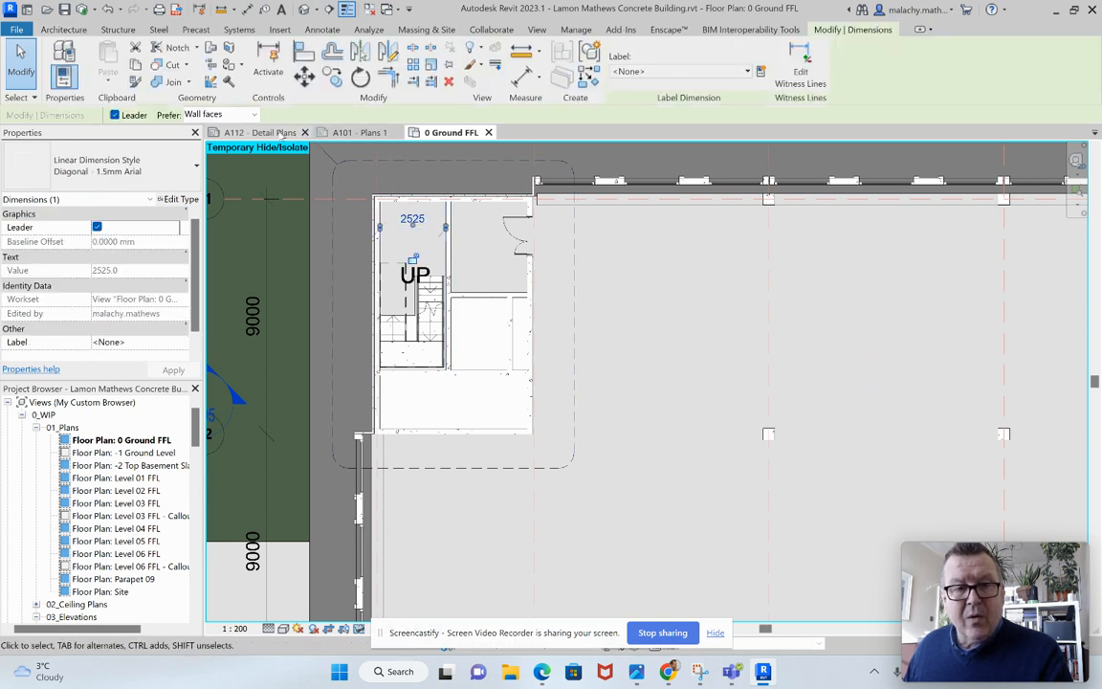
{"action": "left_click", "coordinate": [260, 134]}
{"action": "scroll", "coordinate": [440, 287], "scroll_direction": "up", "scroll_amount": 4}
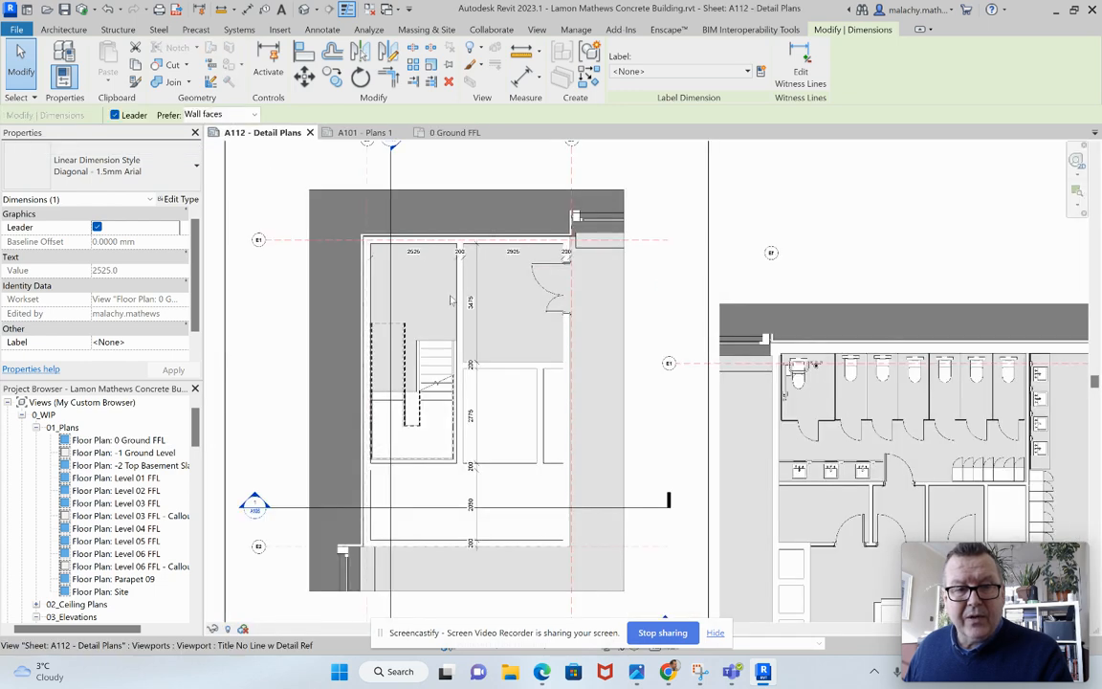
{"action": "middle_click_drag", "start_coordinate": [418, 280], "coordinate": [401, 253]}
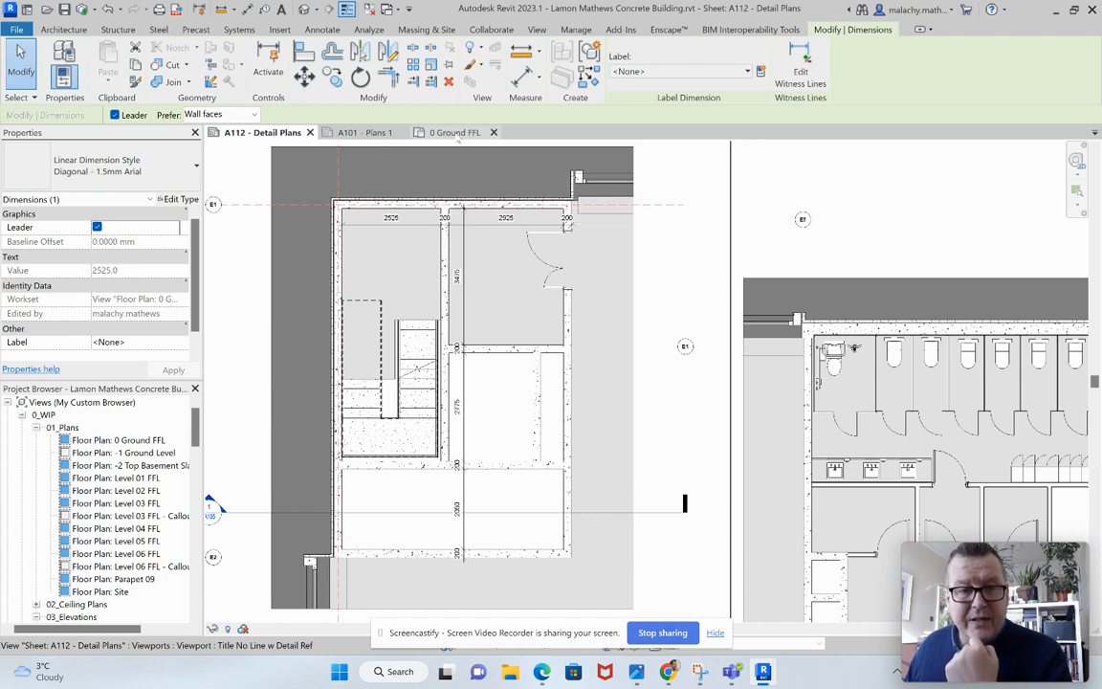
{"action": "left_click", "coordinate": [448, 132]}
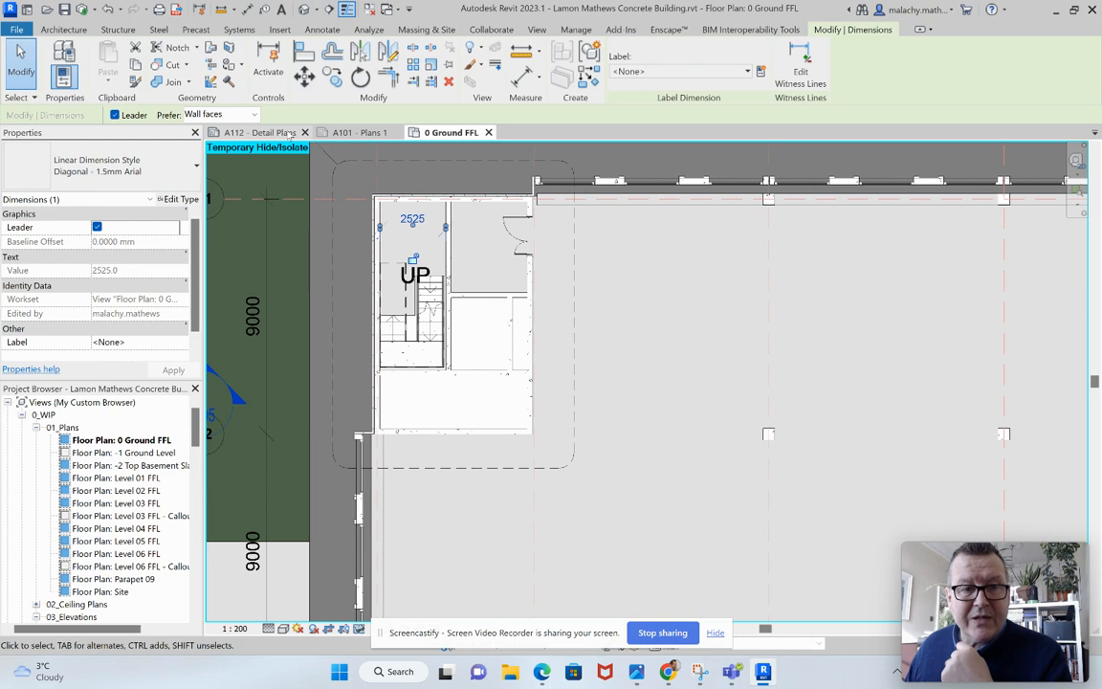
{"action": "left_click", "coordinate": [260, 132]}
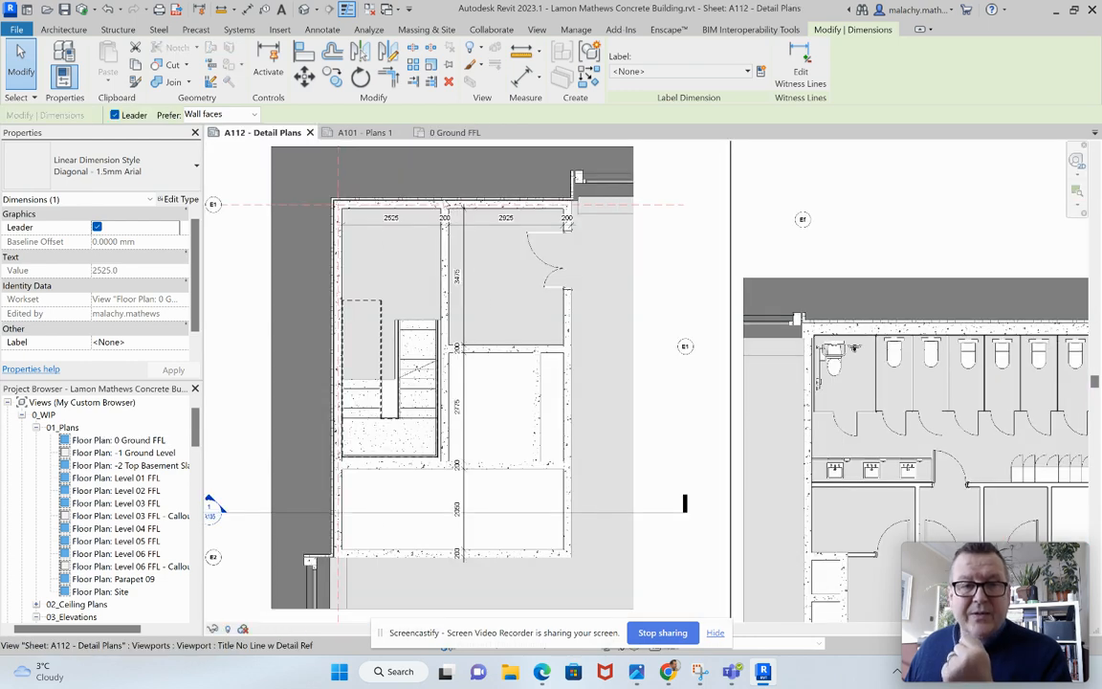
{"action": "left_click", "coordinate": [425, 132]}
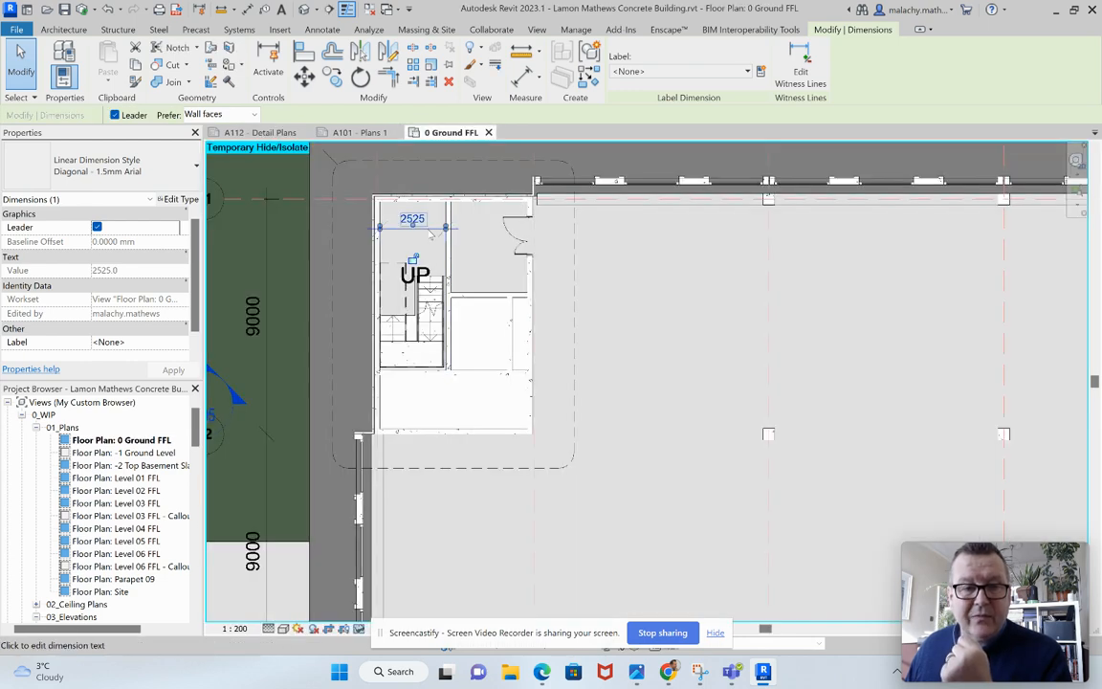
{"action": "key", "text": "Delete"}
{"action": "scroll", "coordinate": [430, 263], "scroll_direction": "down", "scroll_amount": 3}
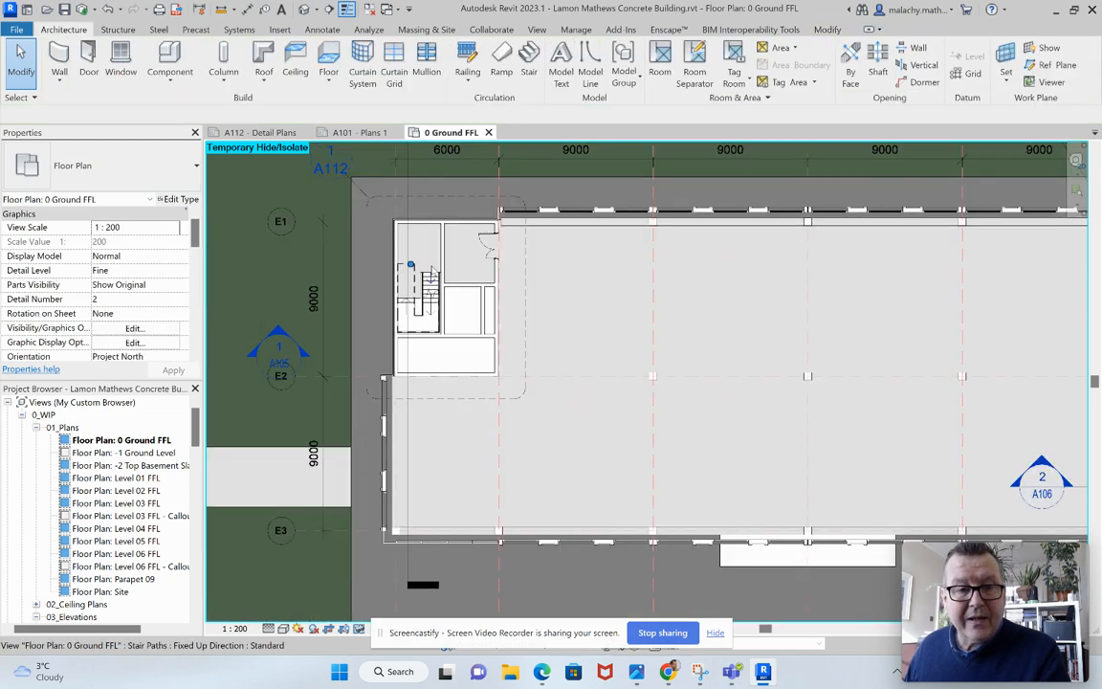
Preview room placement in the open-plan spaces on both sides of the central core of the ground floor.
{"action": "scroll", "coordinate": [545, 288], "scroll_direction": "down", "scroll_amount": 1}
{"action": "middle_click_drag", "start_coordinate": [545, 288], "coordinate": [440, 274]}
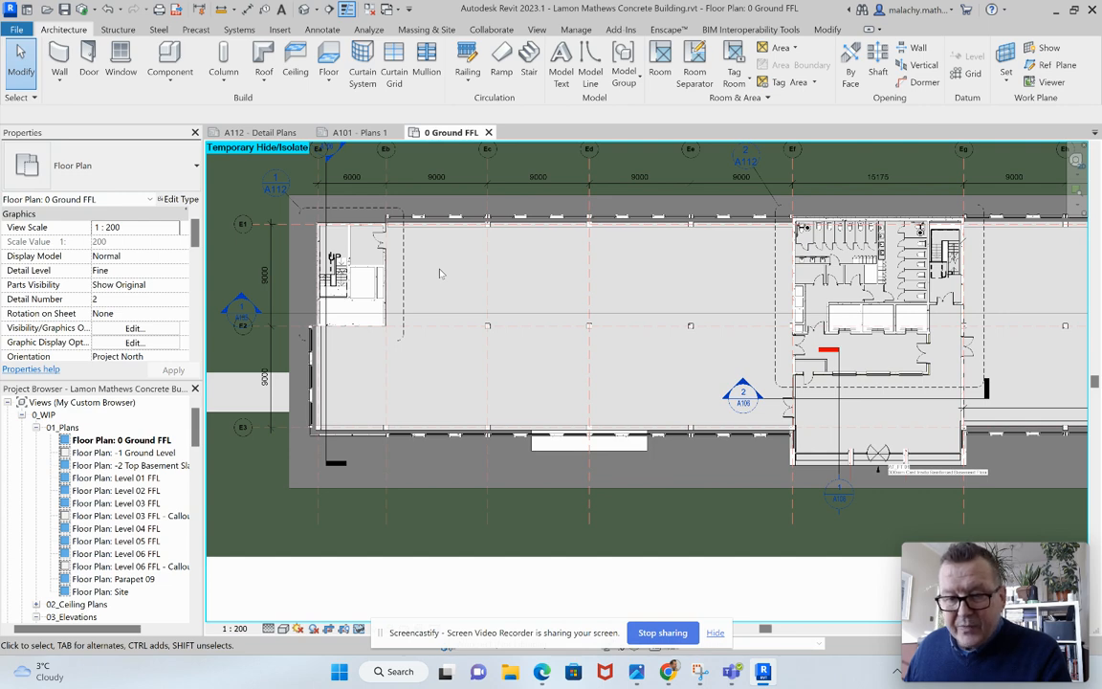
{"action": "scroll", "coordinate": [440, 273], "scroll_direction": "down", "scroll_amount": 1}
{"action": "middle_click_drag", "start_coordinate": [440, 274], "coordinate": [471, 295]}
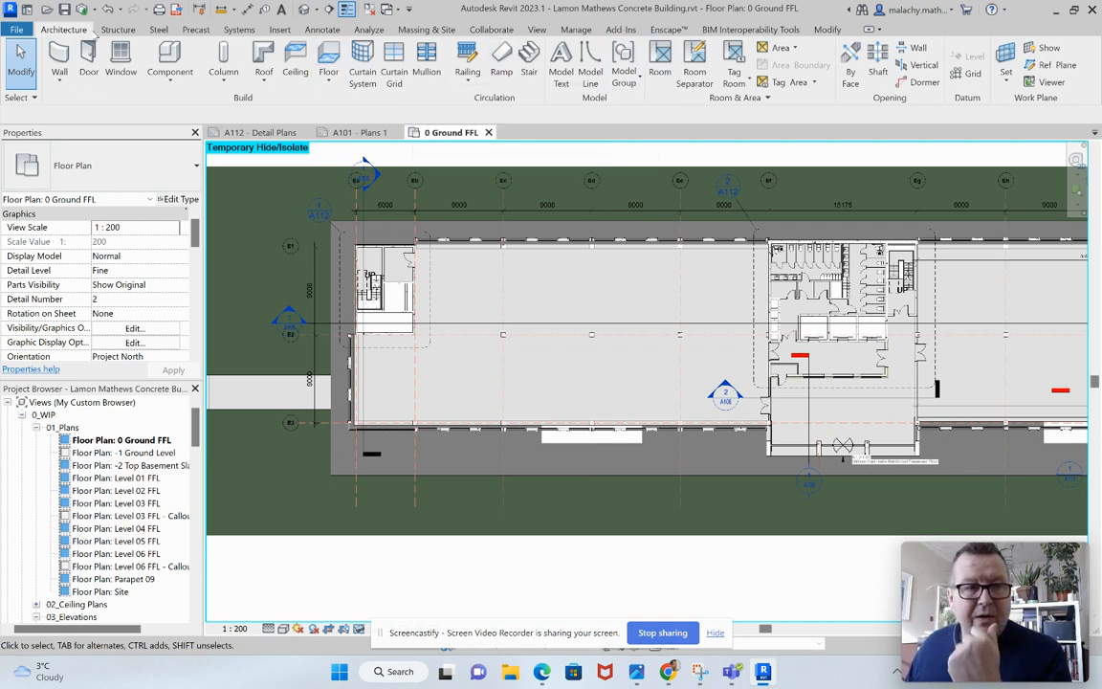
{"action": "left_click", "coordinate": [660, 63]}
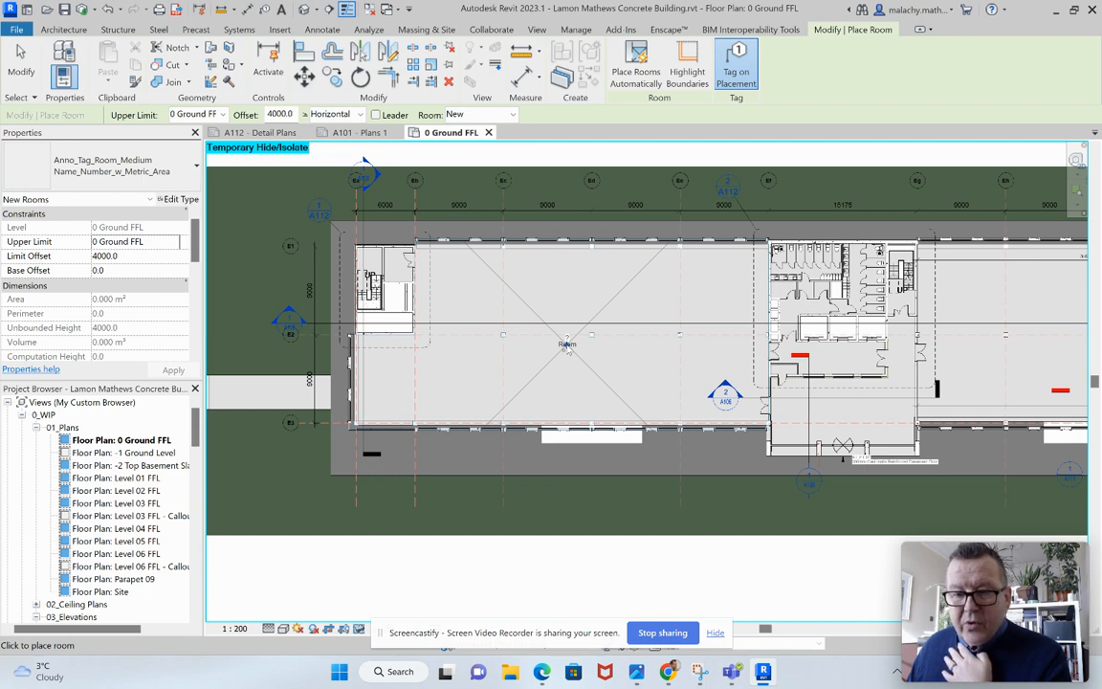
{"action": "scroll", "coordinate": [566, 347], "scroll_direction": "down", "scroll_amount": 3}
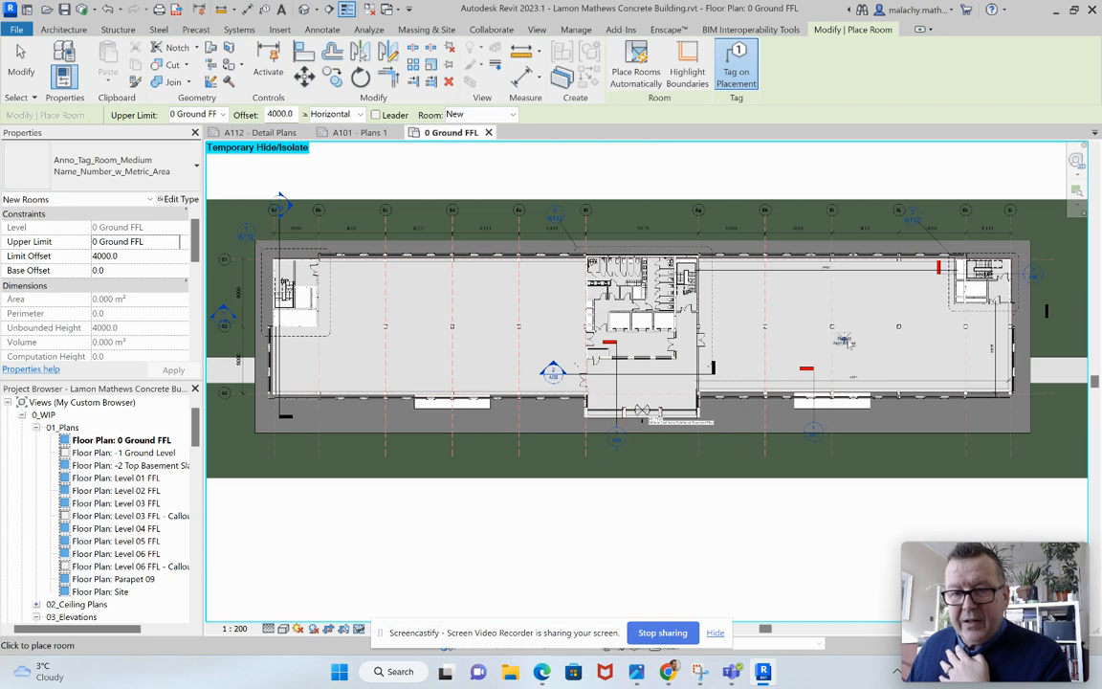
{"action": "scroll", "coordinate": [759, 338], "scroll_direction": "up", "scroll_amount": 5}
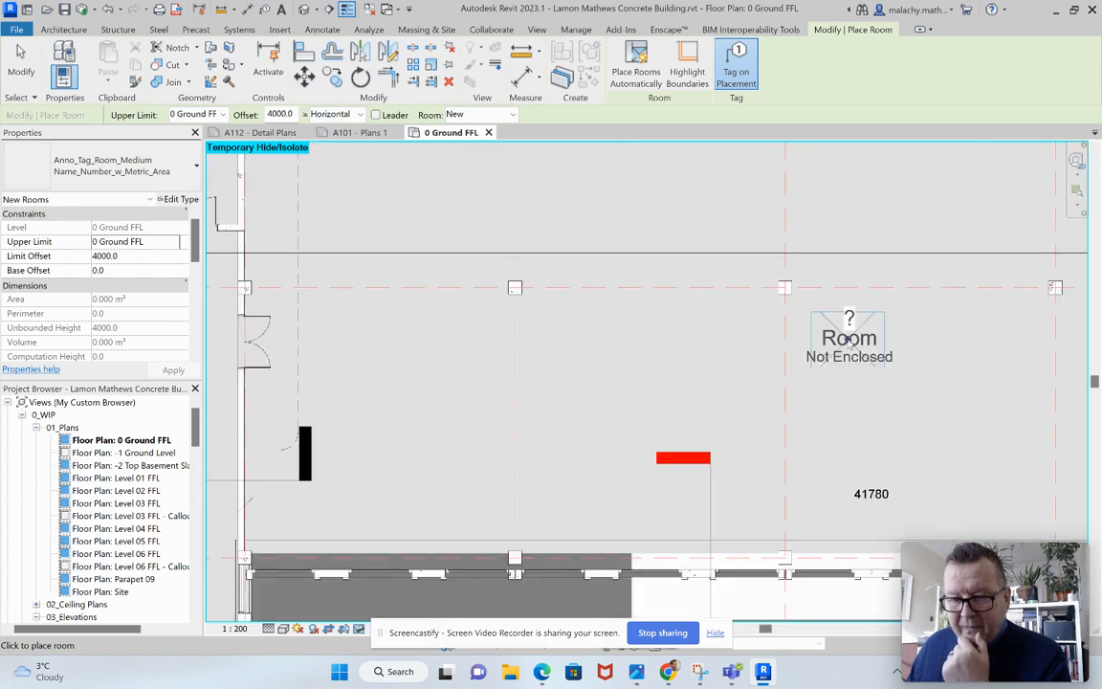
{"action": "scroll", "coordinate": [848, 339], "scroll_direction": "down", "scroll_amount": 5}
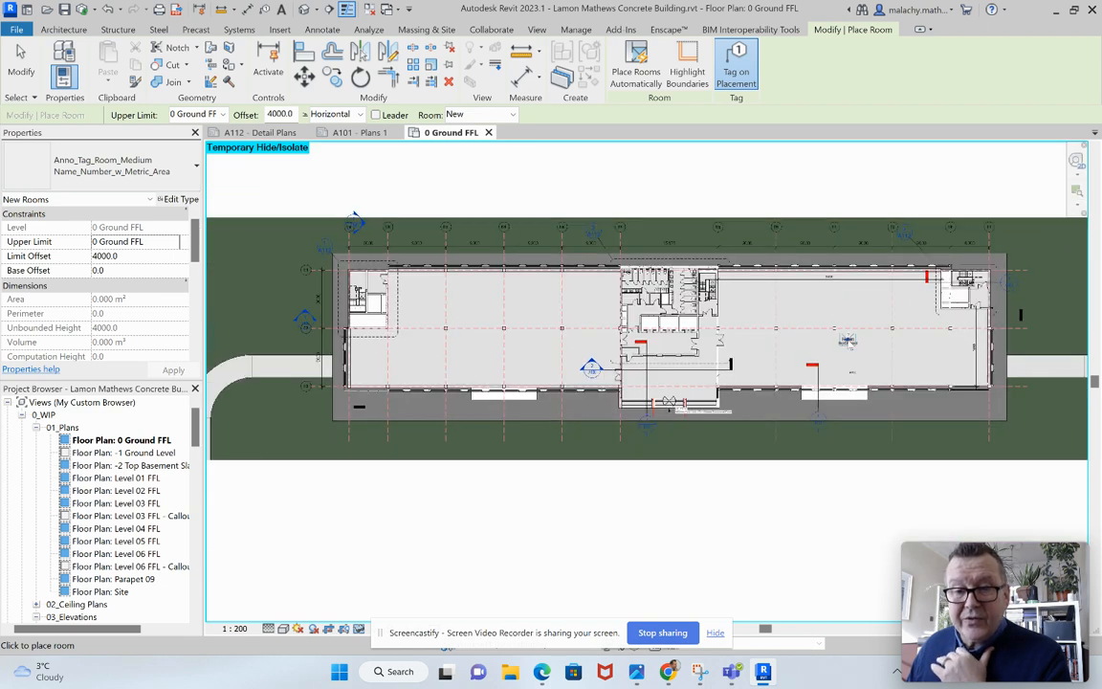
{"action": "scroll", "coordinate": [847, 339], "scroll_direction": "up", "scroll_amount": 1}
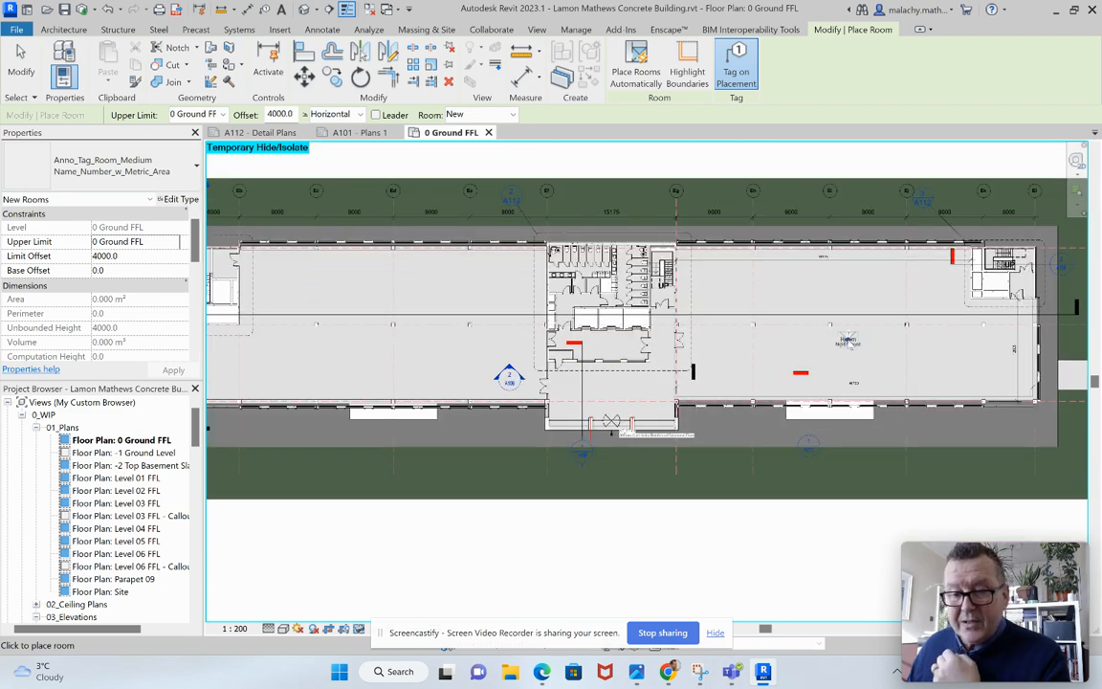
{"action": "middle_click_drag", "start_coordinate": [409, 355], "coordinate": [651, 357]}
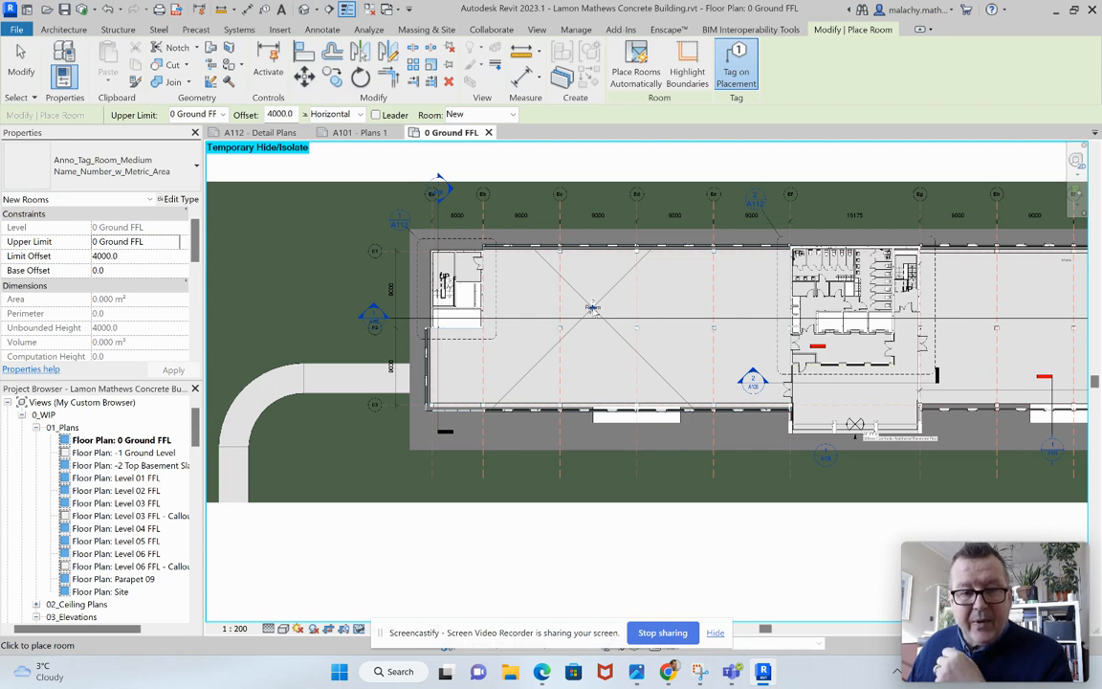
Place a room in the open-plan space between grids Ea and Ef, tagged with Anno_Tag_Room_Medium, Name_Number_w_Metric_Area.
{"action": "left_click", "coordinate": [187, 177]}
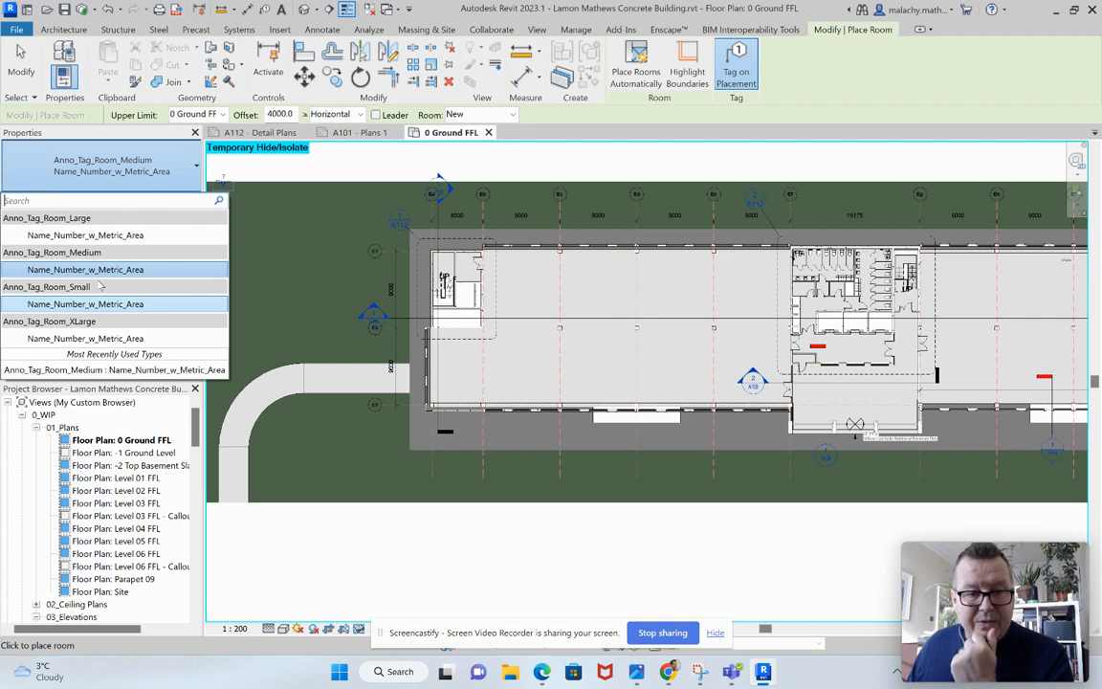
{"action": "left_click", "coordinate": [100, 371]}
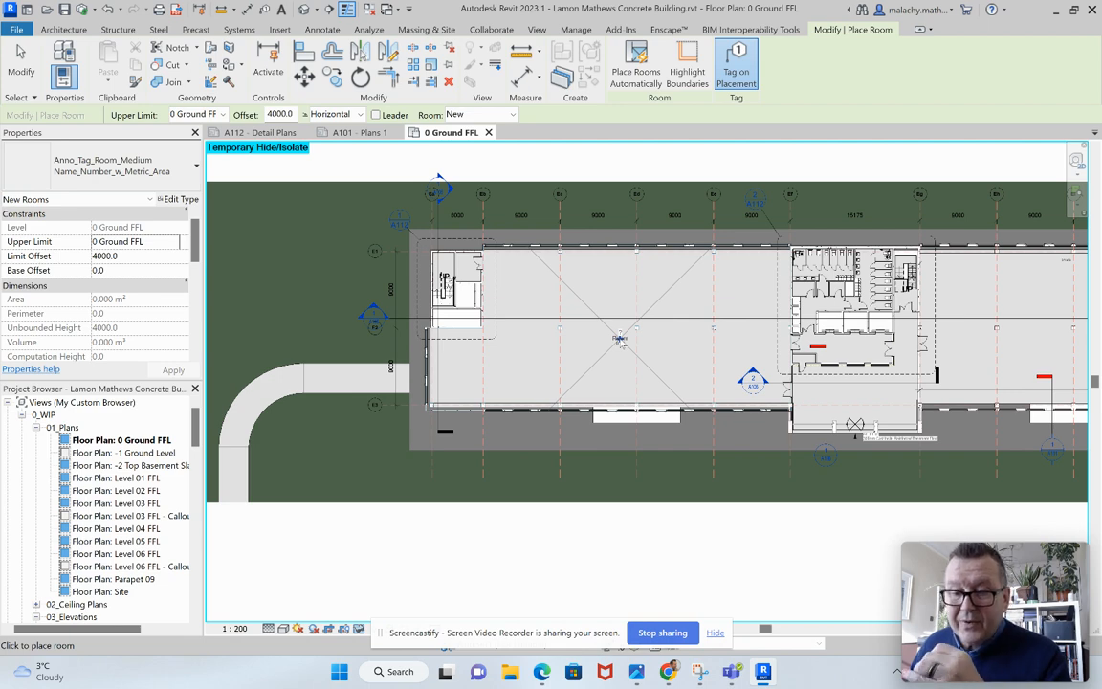
{"action": "left_click", "coordinate": [620, 339]}
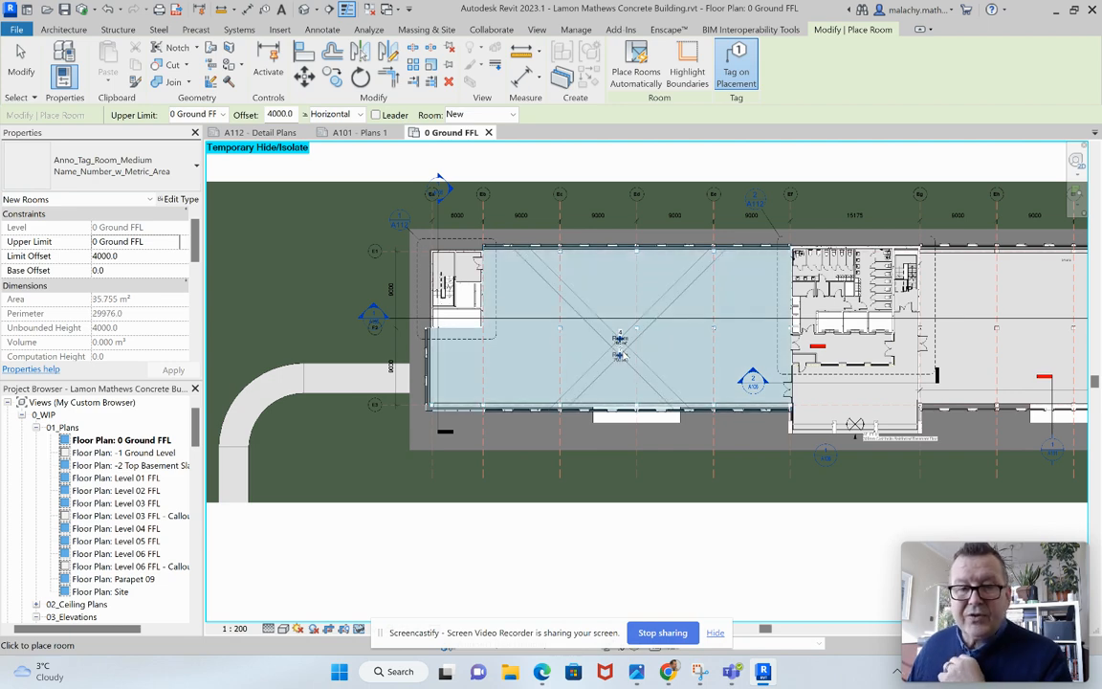
{"action": "key", "text": "Escape"}
Turn off Vis - Room Number in the type properties of the placed room's tag.
{"action": "scroll", "coordinate": [623, 362], "scroll_direction": "up", "scroll_amount": 5}
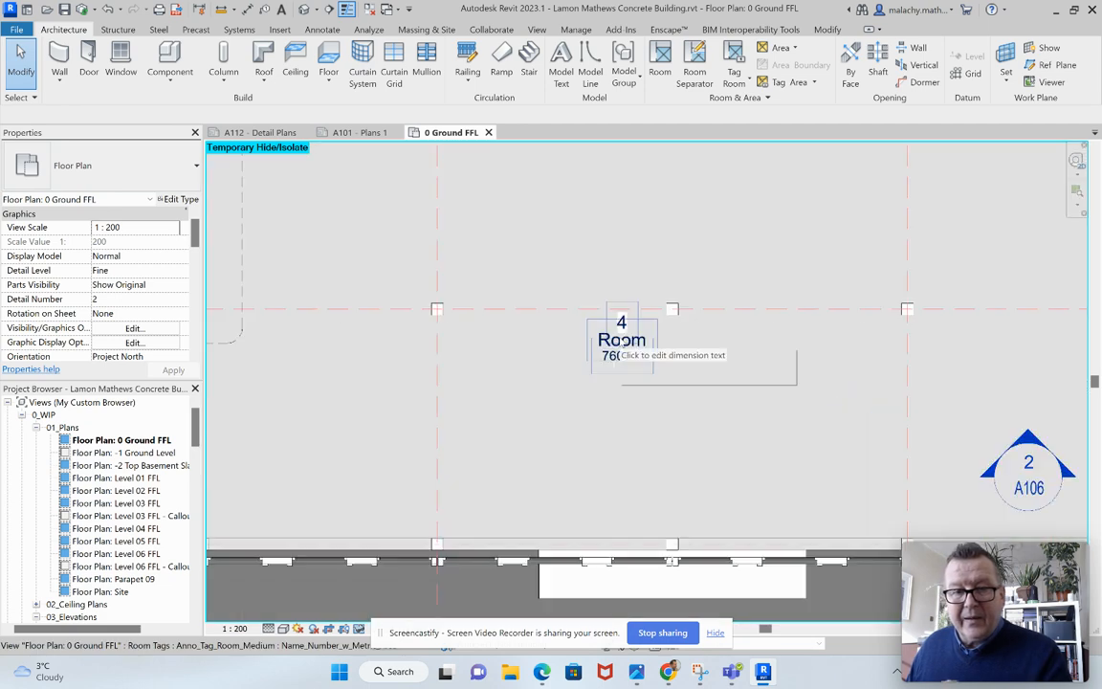
{"action": "scroll", "coordinate": [622, 347], "scroll_direction": "up", "scroll_amount": 1}
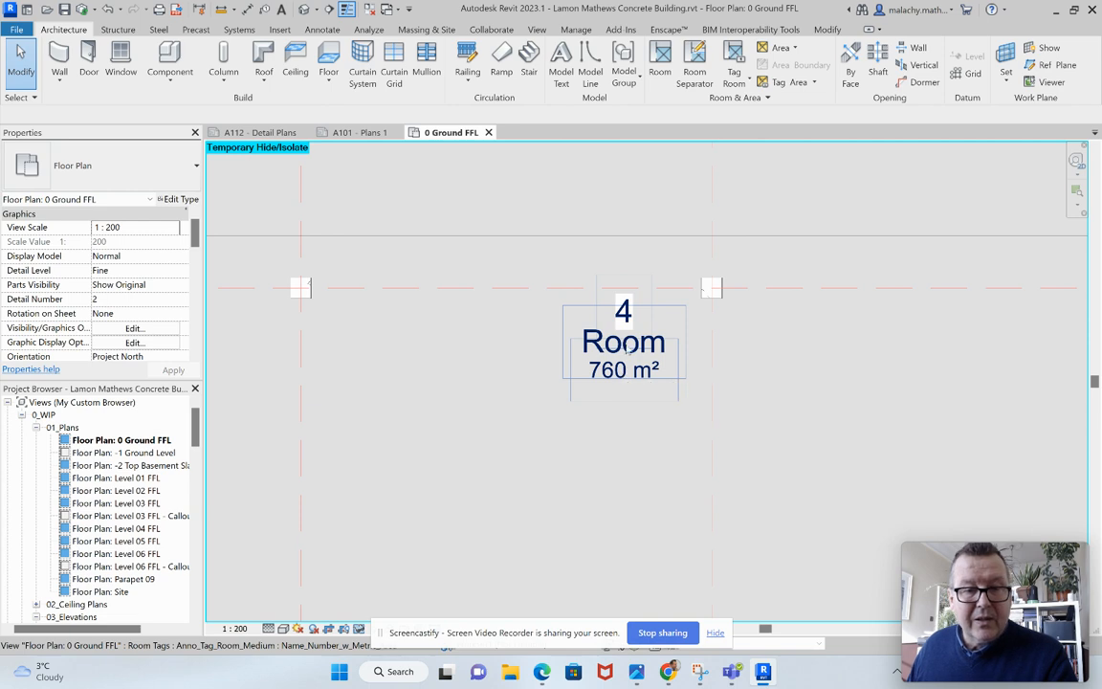
{"action": "left_click", "coordinate": [623, 371]}
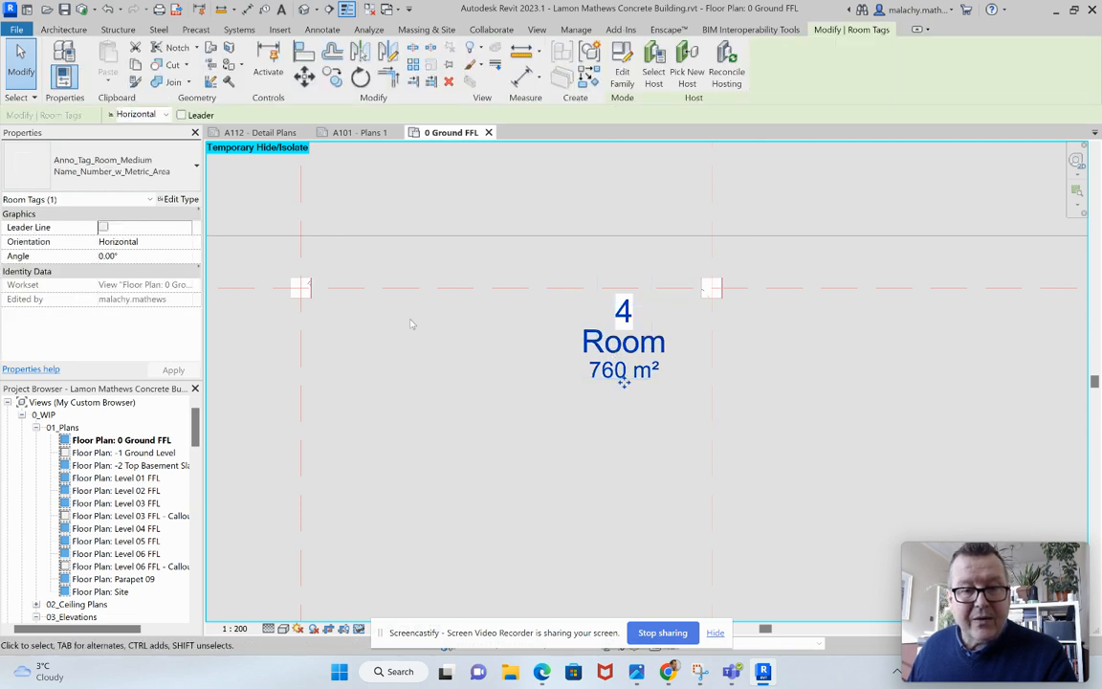
{"action": "left_click", "coordinate": [177, 199]}
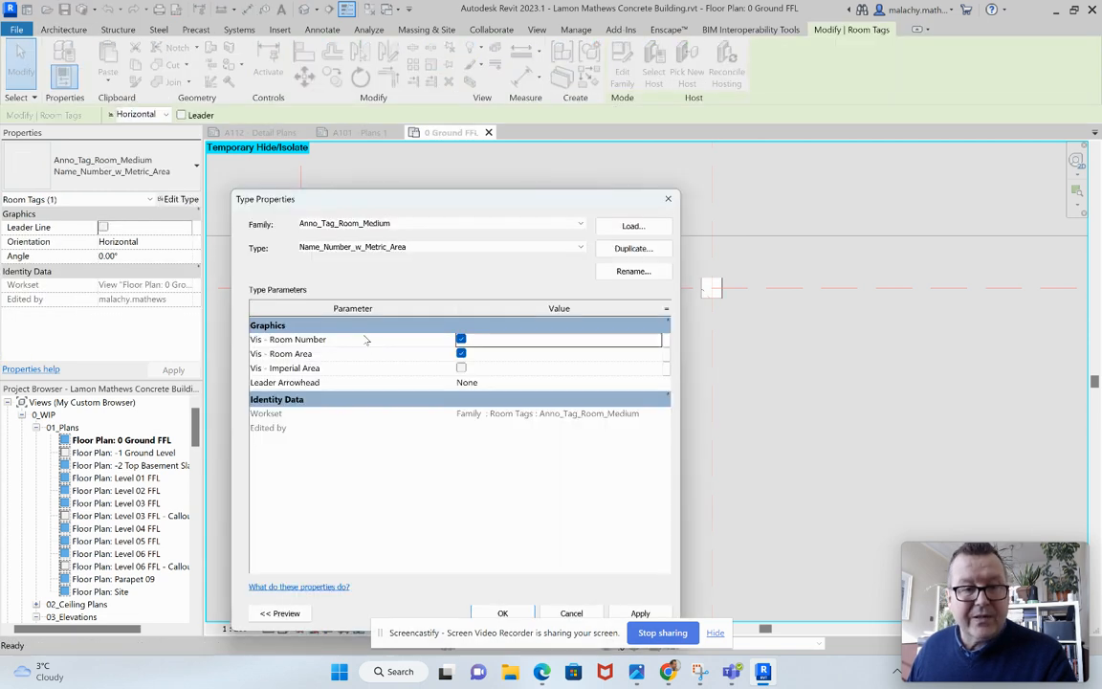
{"action": "left_click", "coordinate": [461, 340]}
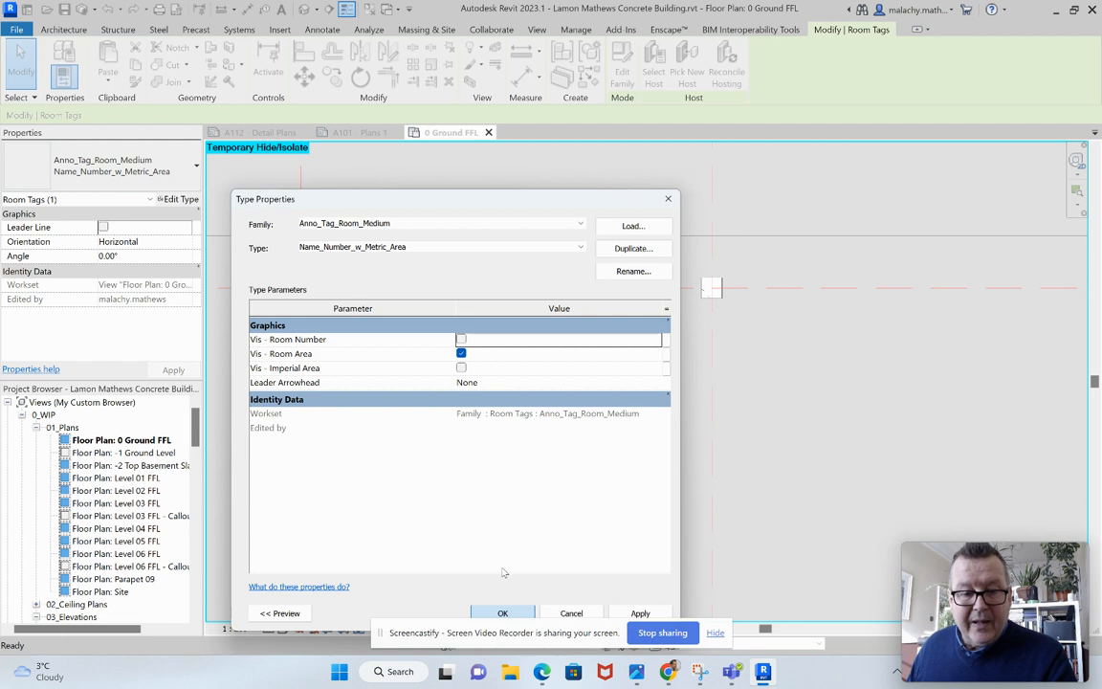
{"action": "left_click", "coordinate": [502, 613]}
Rename the tagged room as Office GFP 01.
{"action": "left_click", "coordinate": [623, 342]}
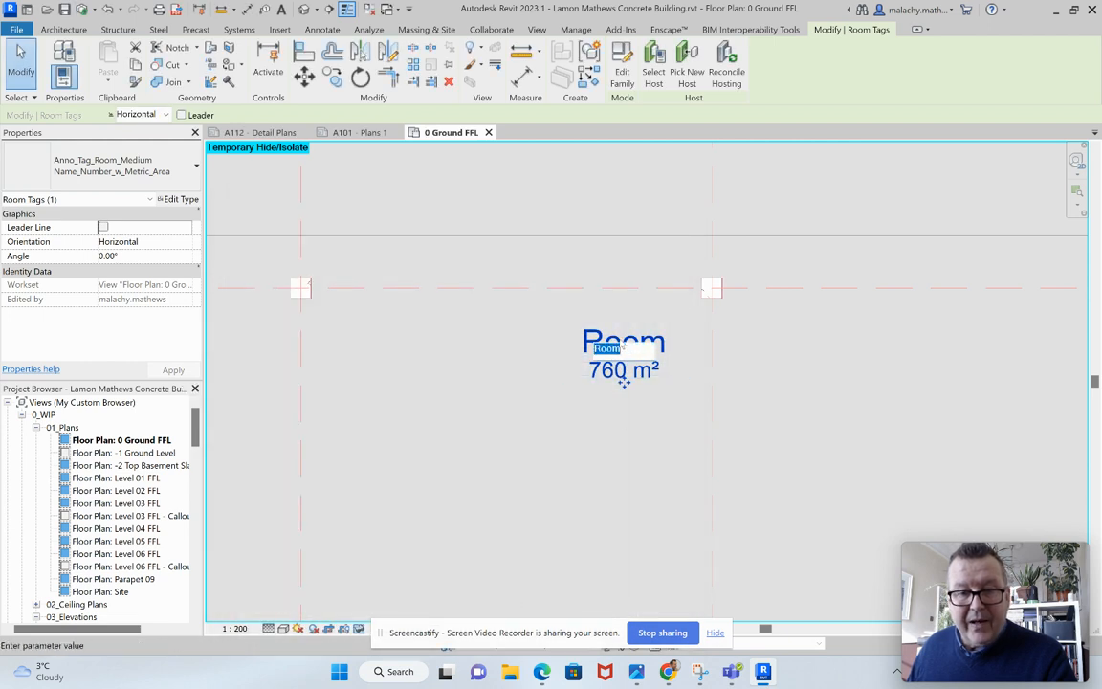
{"action": "type", "text": "0"}
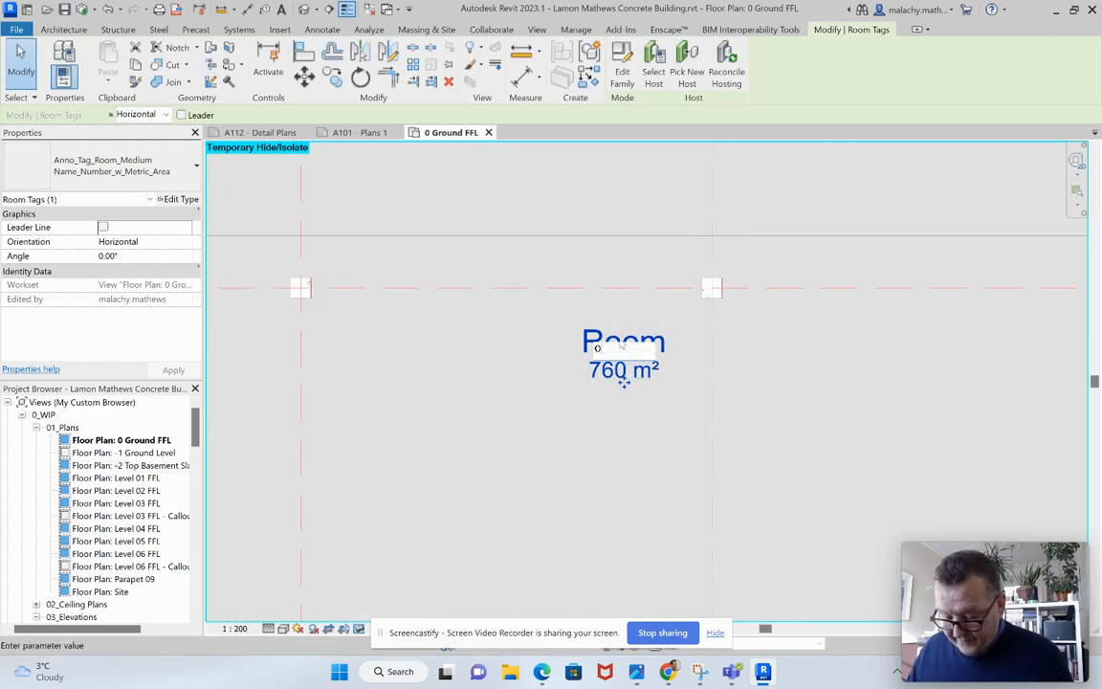
{"action": "type", "text": "ffice"}
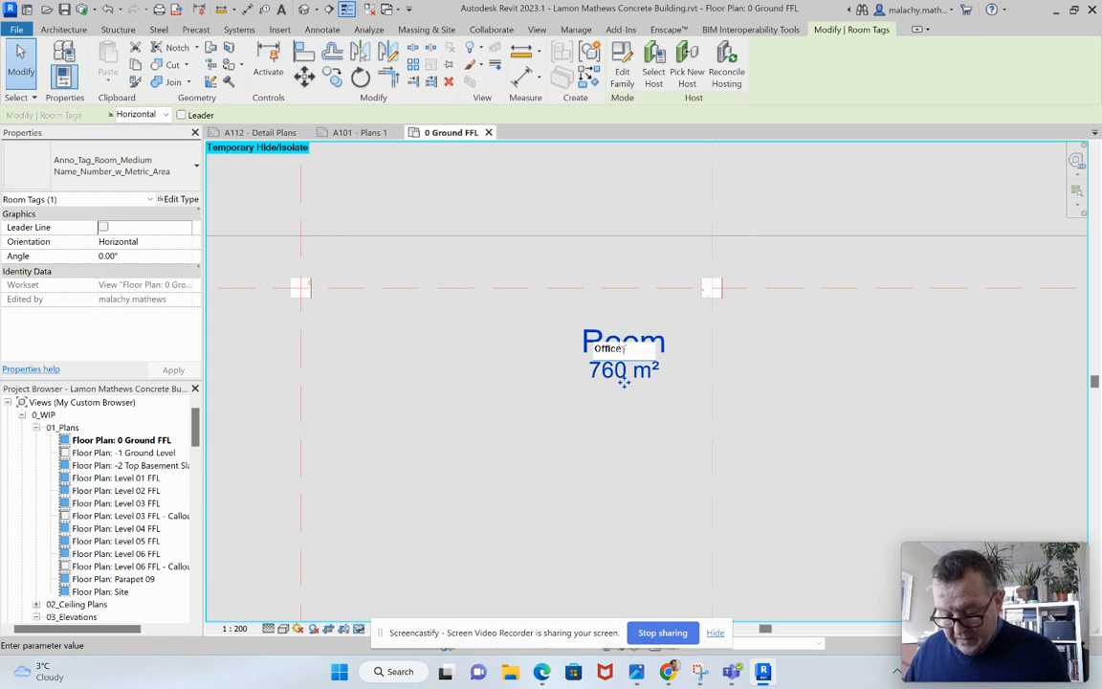
{"action": "type", "text": " GFP 01"}
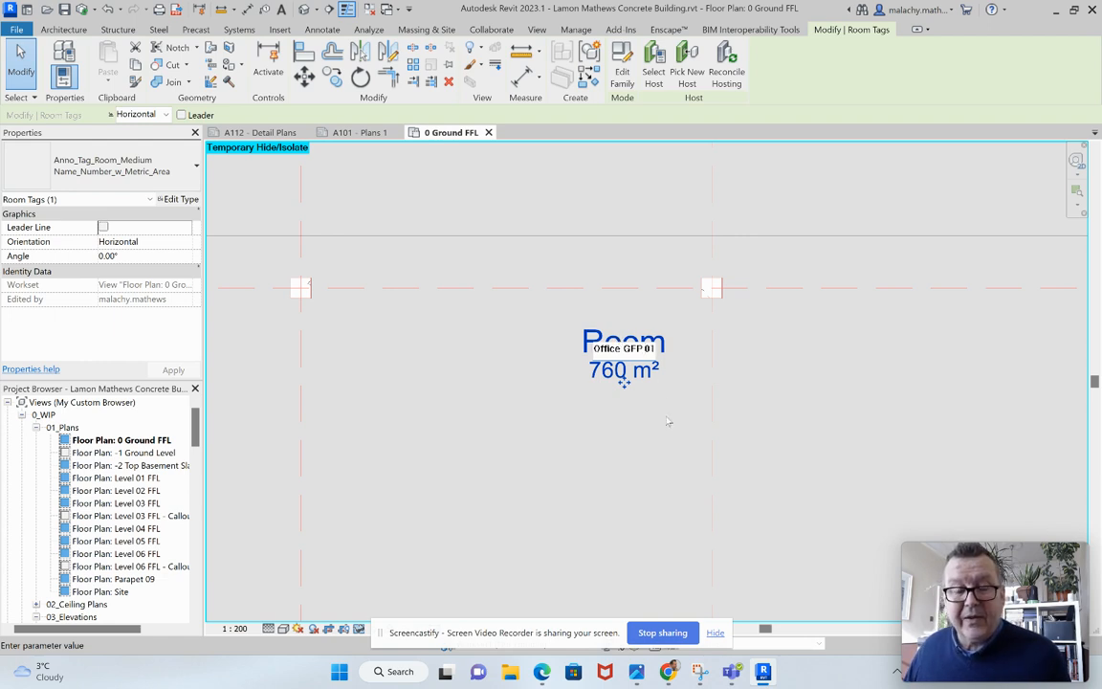
{"action": "left_click", "coordinate": [668, 420]}
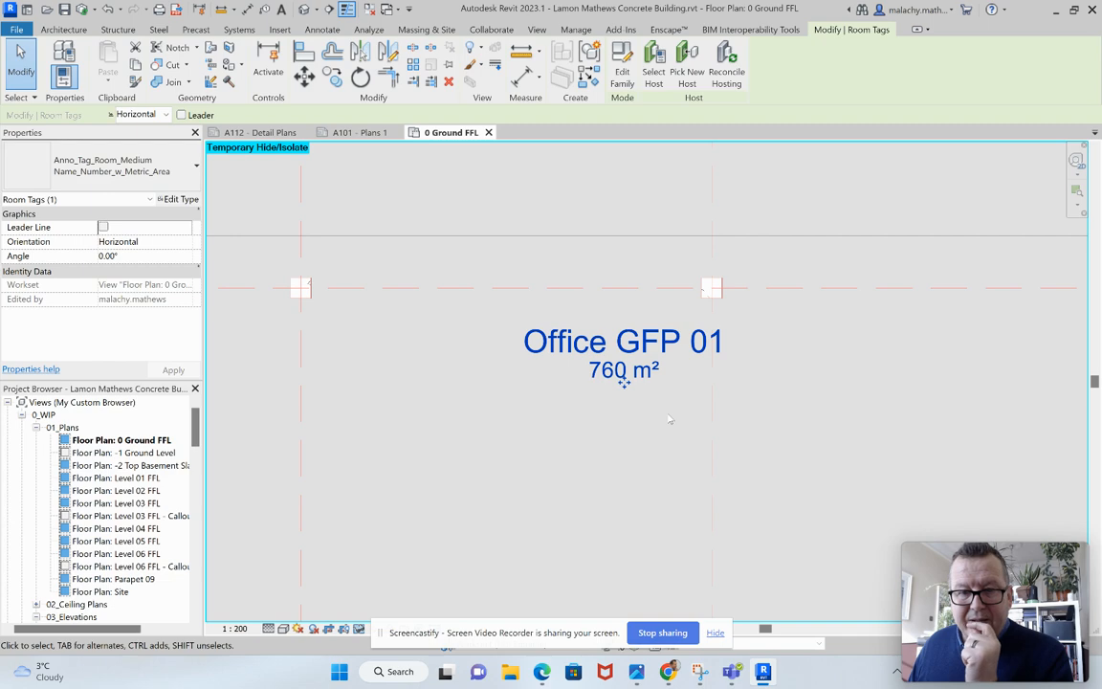
{"action": "scroll", "coordinate": [669, 419], "scroll_direction": "down", "scroll_amount": 2}
{"action": "left_click", "coordinate": [644, 431]}
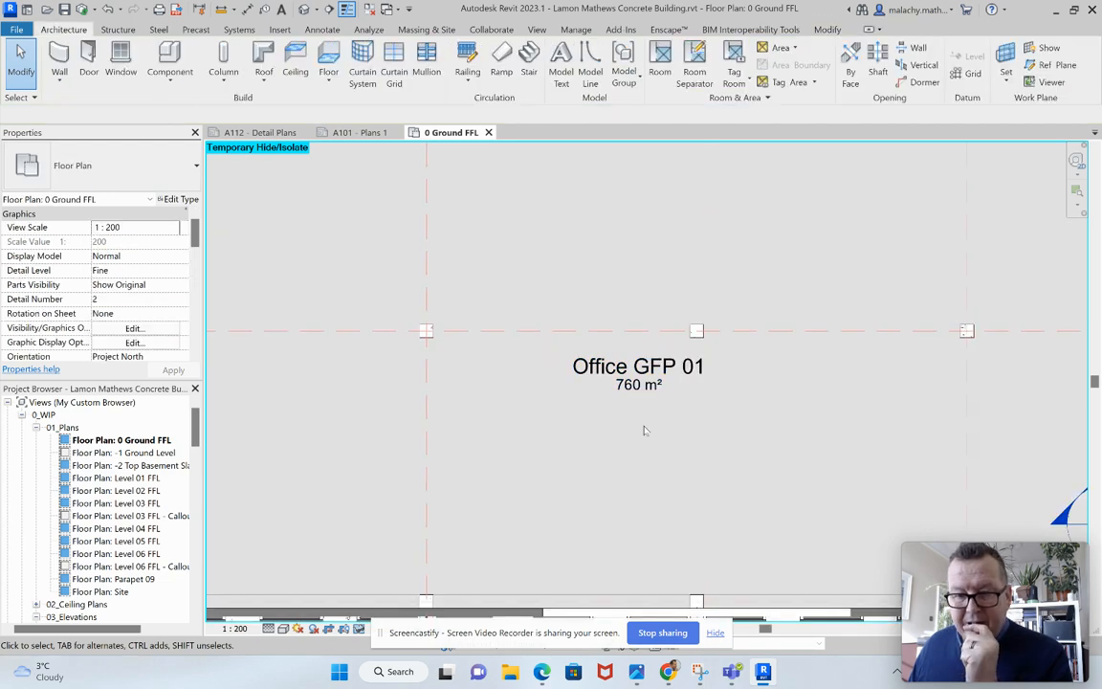
Place tagged rooms in the five spaces of the stair core between grids Ea and Eb, north of grid E2.
{"action": "scroll", "coordinate": [645, 430], "scroll_direction": "down", "scroll_amount": 5}
{"action": "scroll", "coordinate": [645, 430], "scroll_direction": "up", "scroll_amount": 1}
{"action": "middle_click_drag", "start_coordinate": [644, 430], "coordinate": [749, 430]}
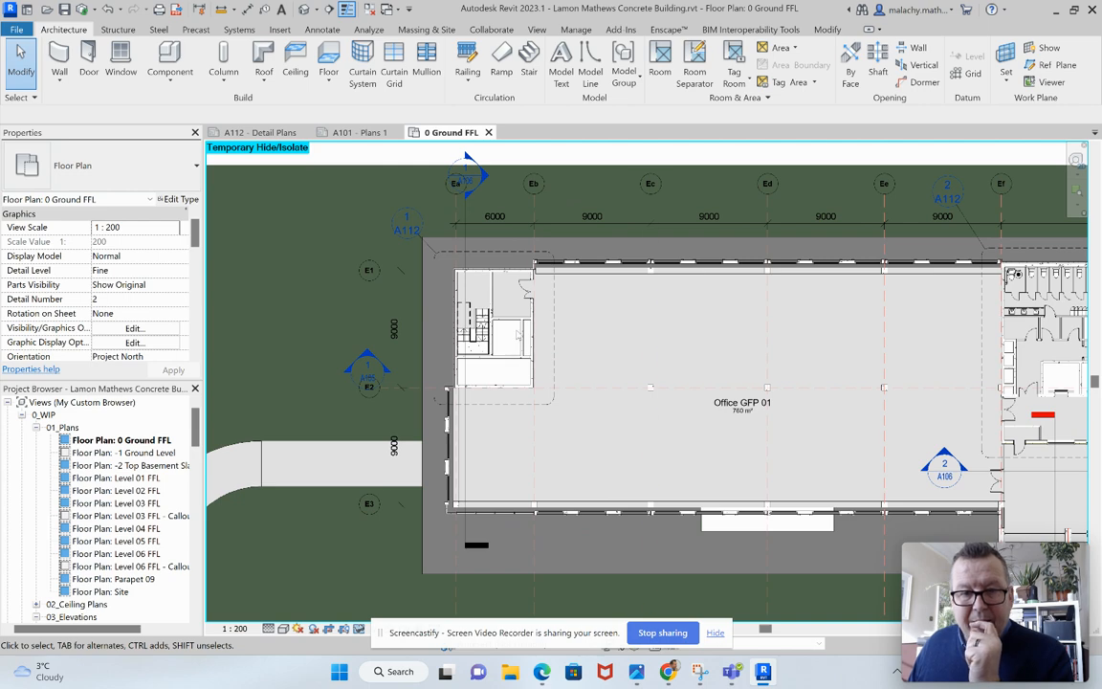
{"action": "left_click", "coordinate": [660, 67]}
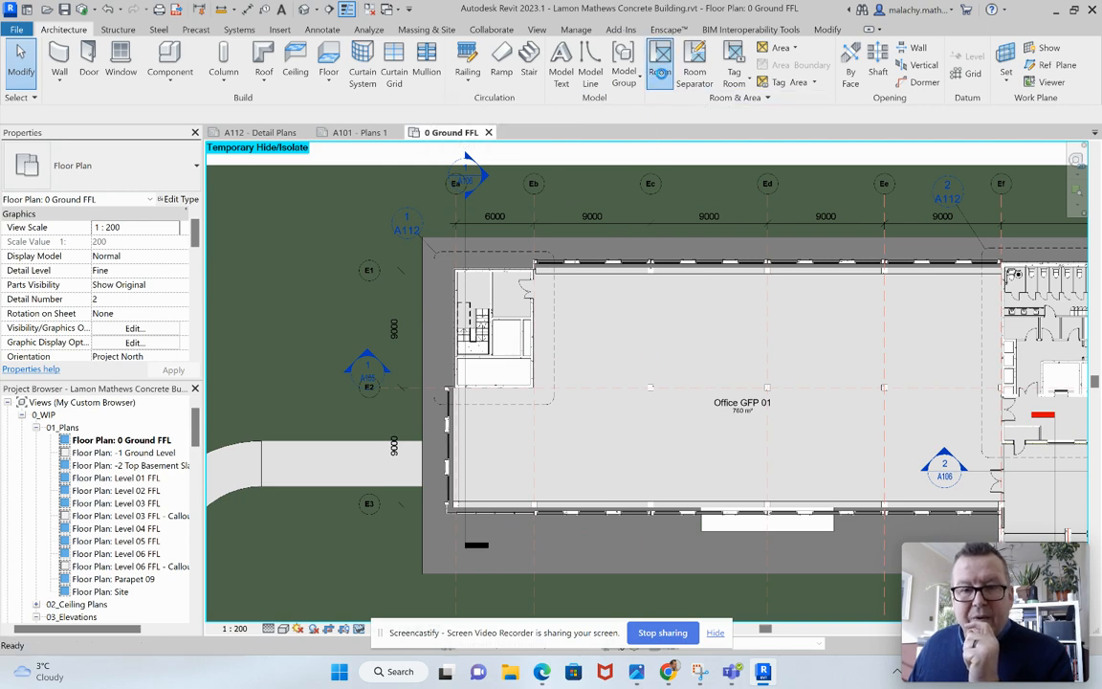
{"action": "left_click", "coordinate": [639, 380]}
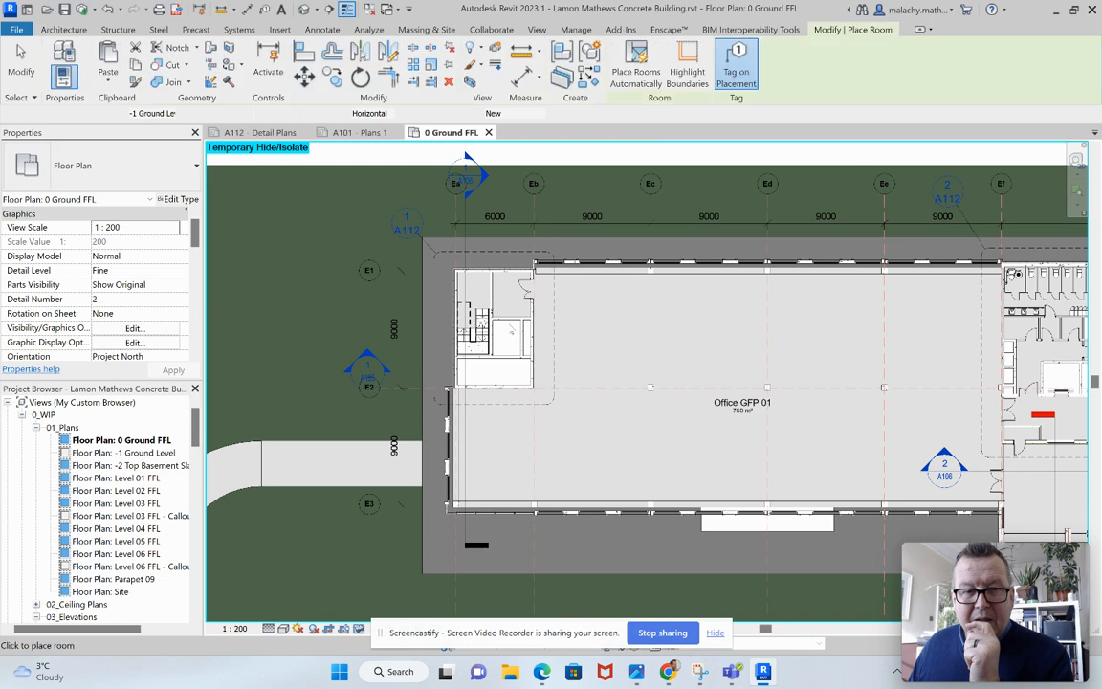
{"action": "scroll", "coordinate": [517, 316], "scroll_direction": "up", "scroll_amount": 5}
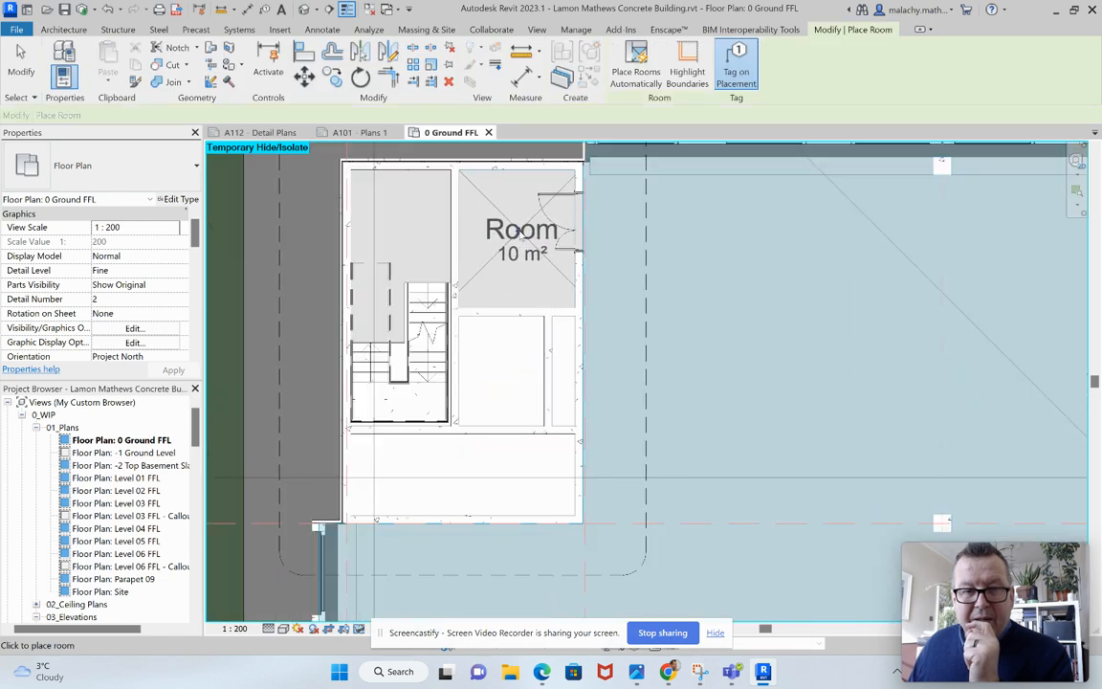
{"action": "left_click", "coordinate": [516, 230]}
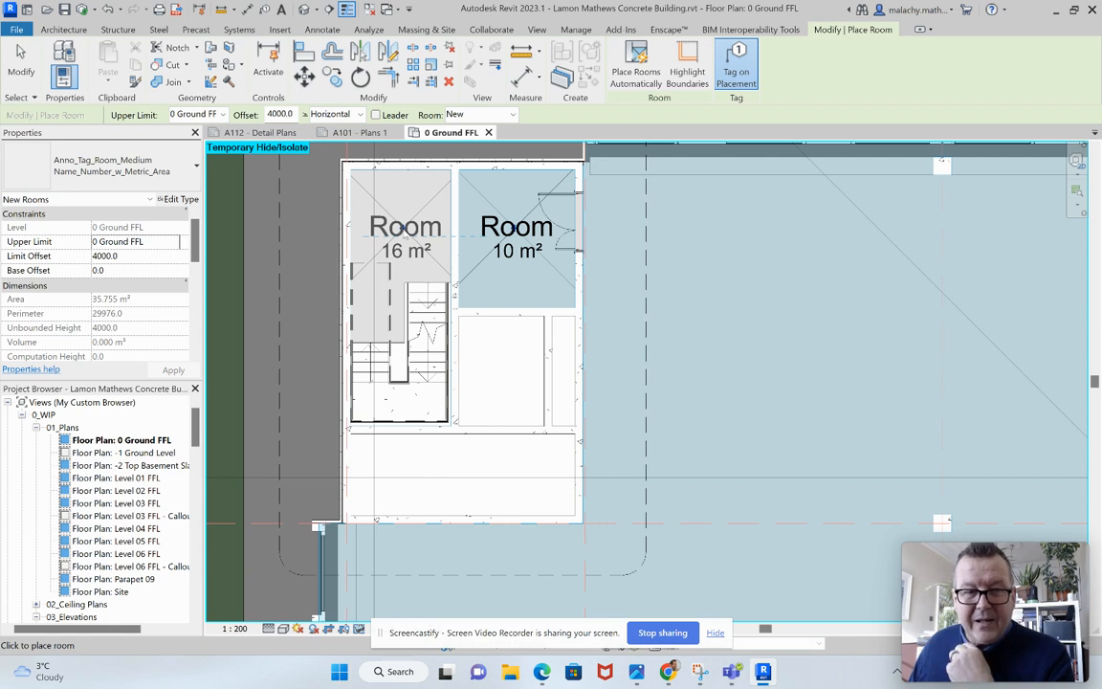
{"action": "left_click", "coordinate": [402, 228]}
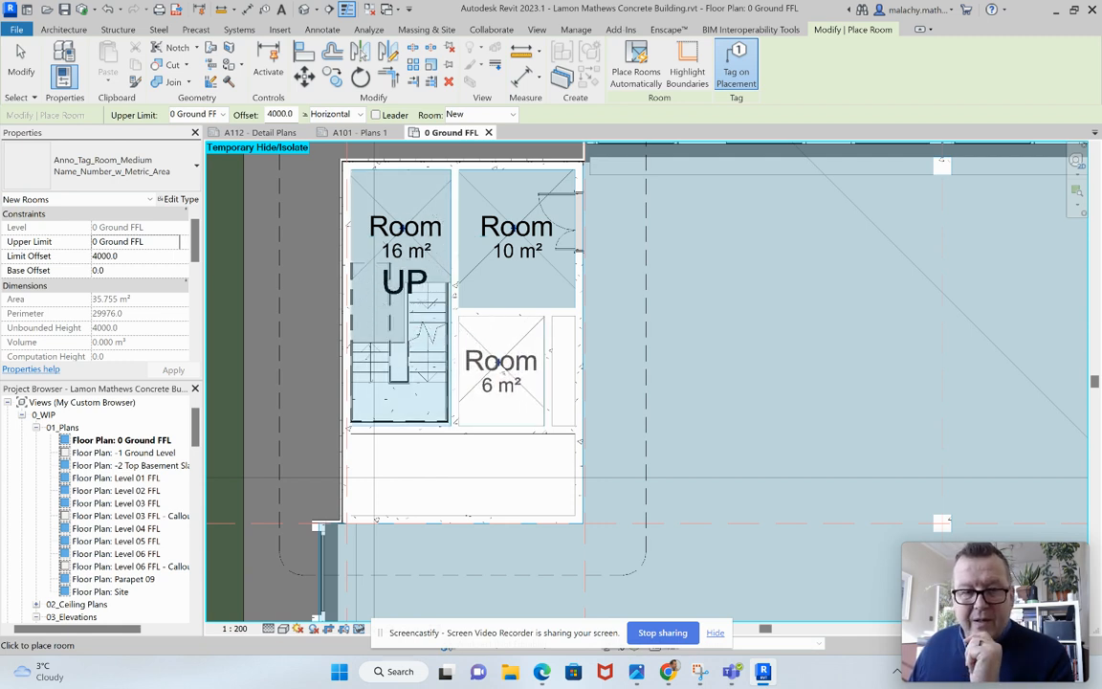
{"action": "left_click", "coordinate": [501, 366]}
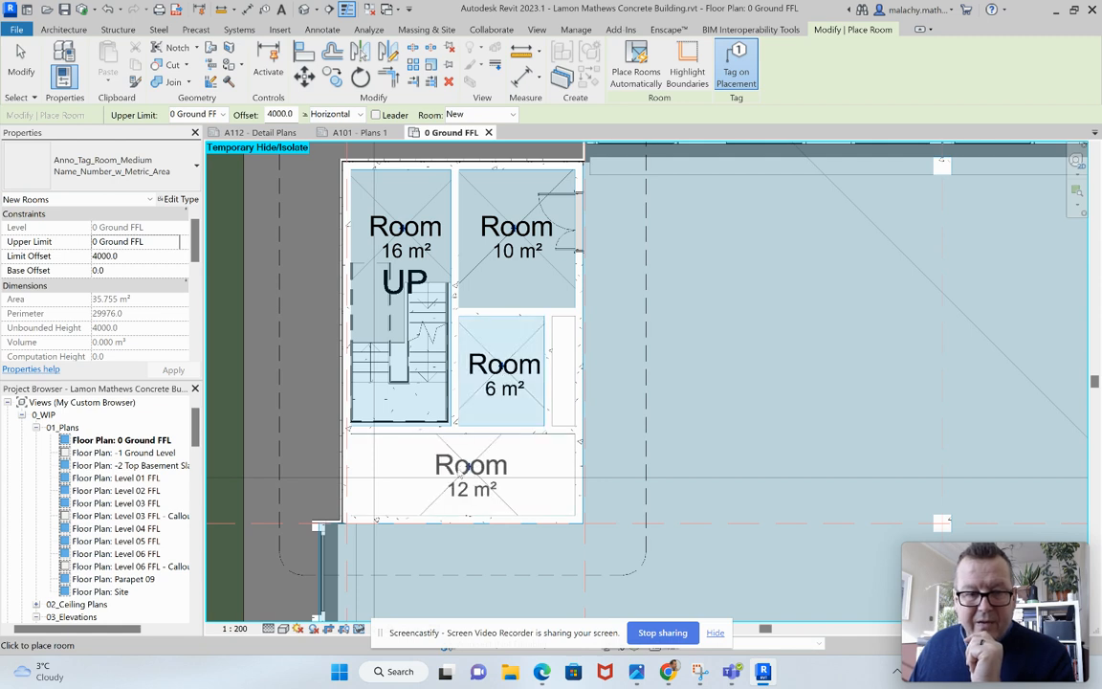
{"action": "left_click", "coordinate": [453, 471]}
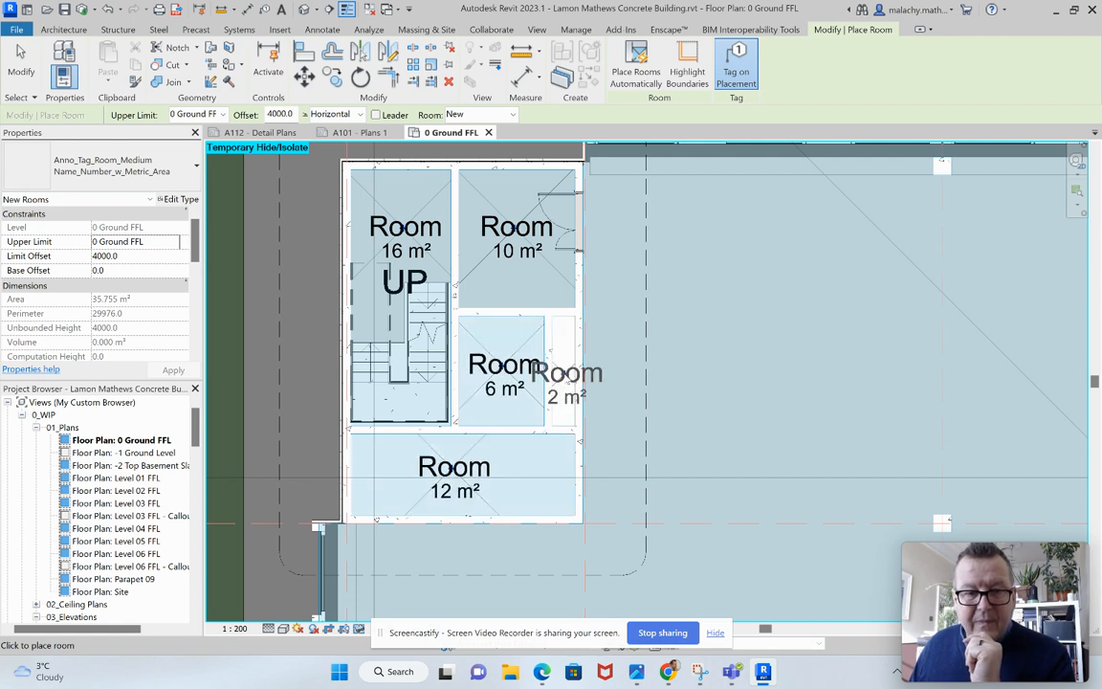
{"action": "left_click", "coordinate": [564, 382]}
{"action": "key", "text": "Escape"}
{"action": "key", "text": "Escape"}
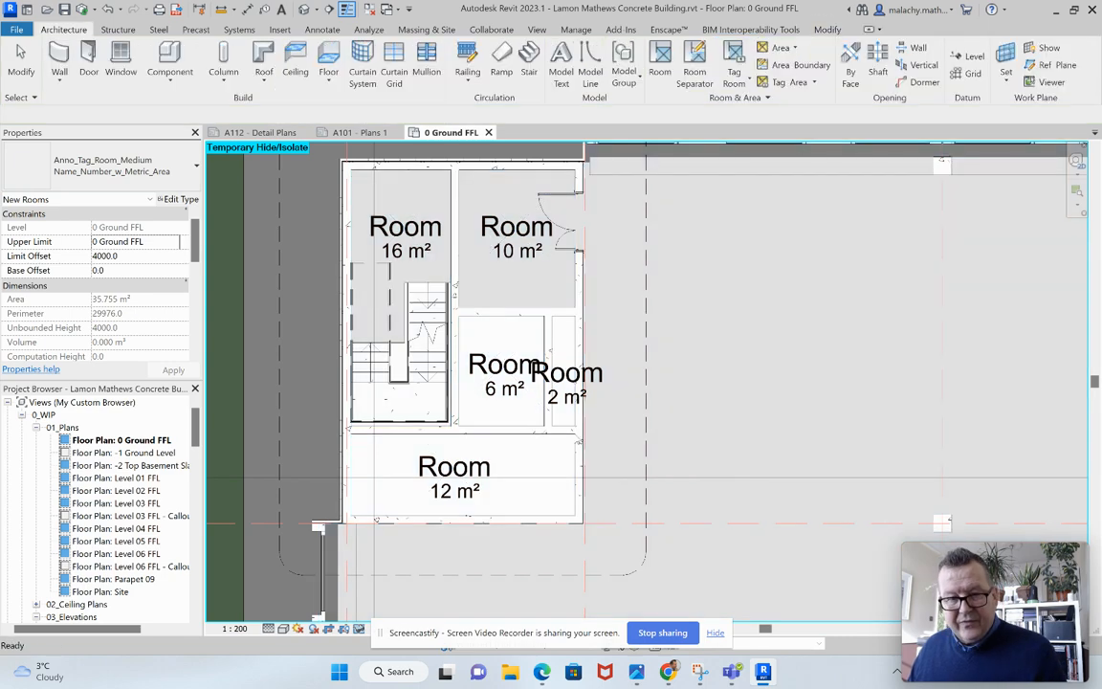
Change the tags of the three enclosed rooms south of the stair core lobby to Anno_Tag_Room_Small, Name_Number_w_Metric_Area.
{"action": "left_click", "coordinate": [510, 379]}
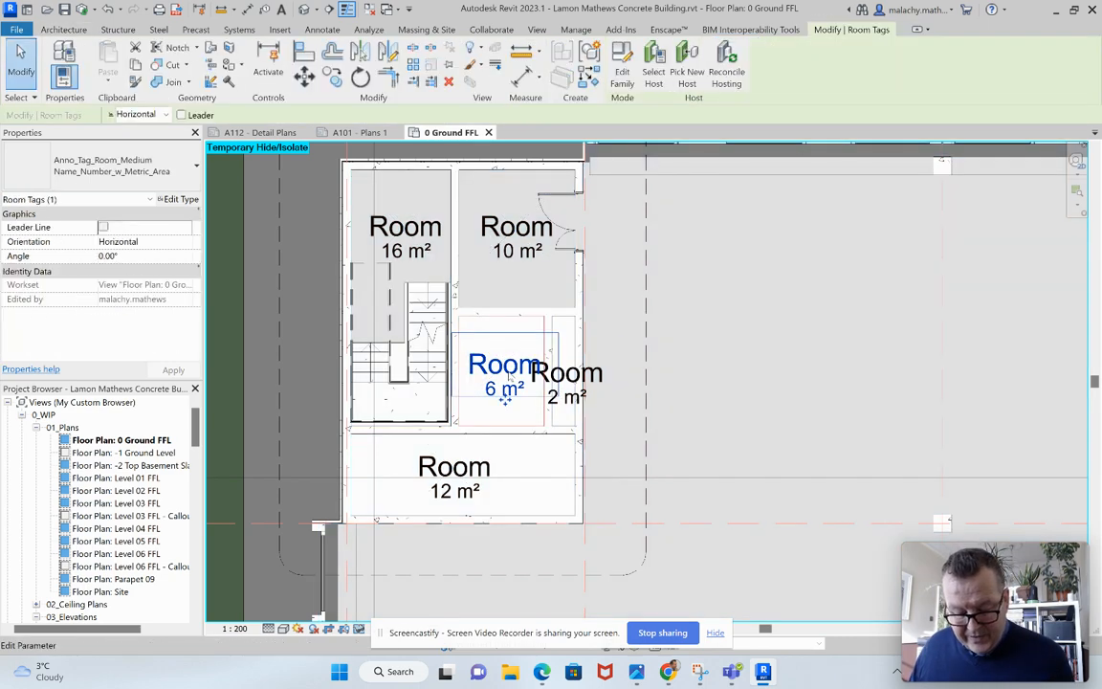
{"action": "left_click", "coordinate": [601, 383], "text": "ctrl"}
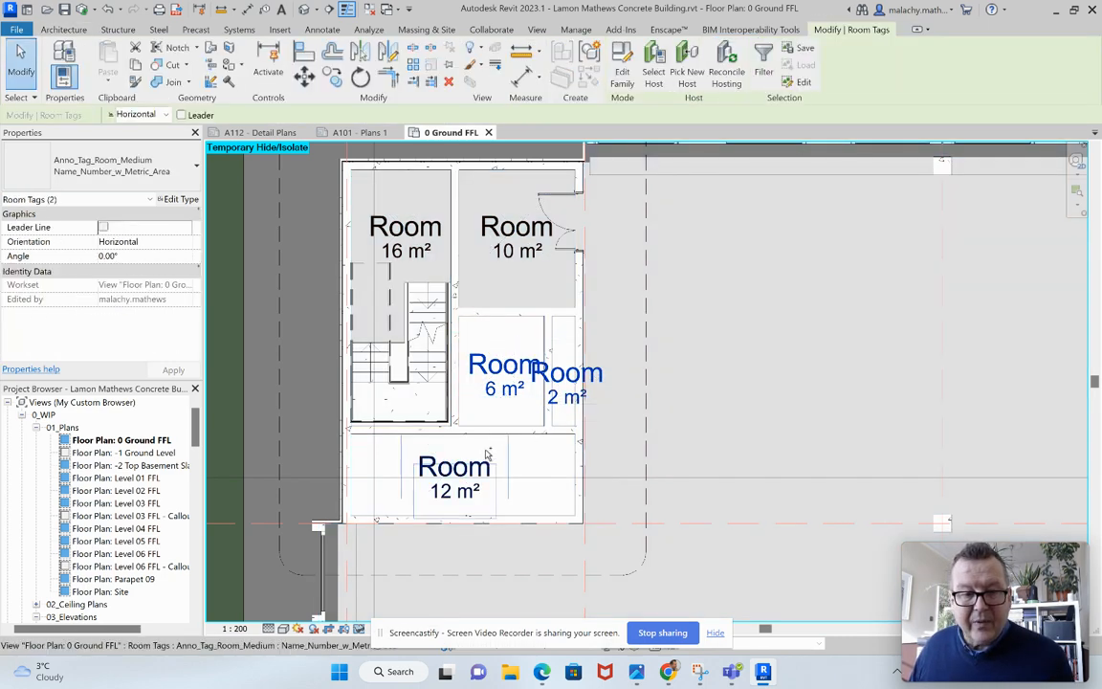
{"action": "left_click", "coordinate": [175, 172]}
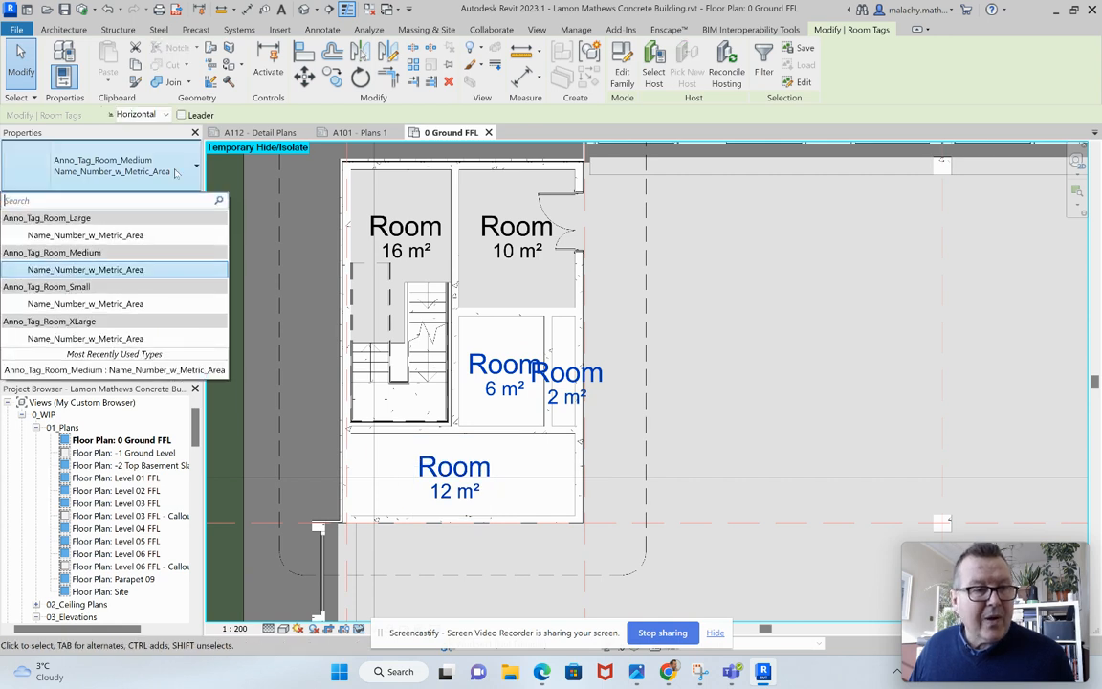
{"action": "left_click", "coordinate": [111, 304]}
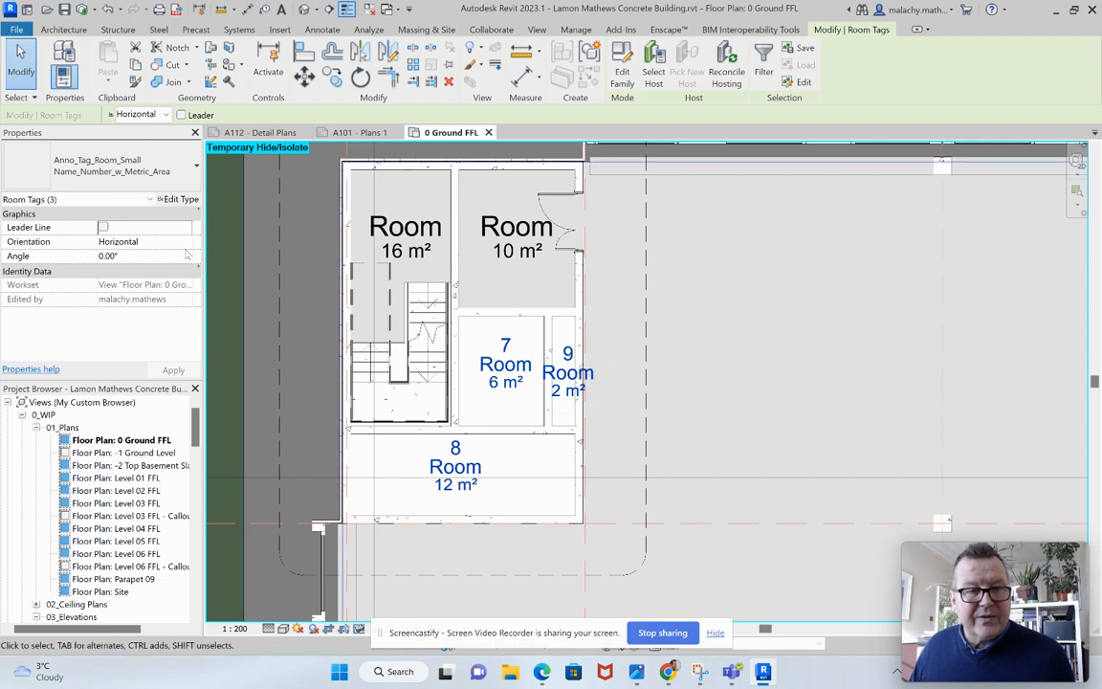
Turn off Vis - Room Number in the type properties of the Anno_Tag_Room_Small tags.
{"action": "left_click", "coordinate": [181, 199]}
{"action": "left_click", "coordinate": [461, 339]}
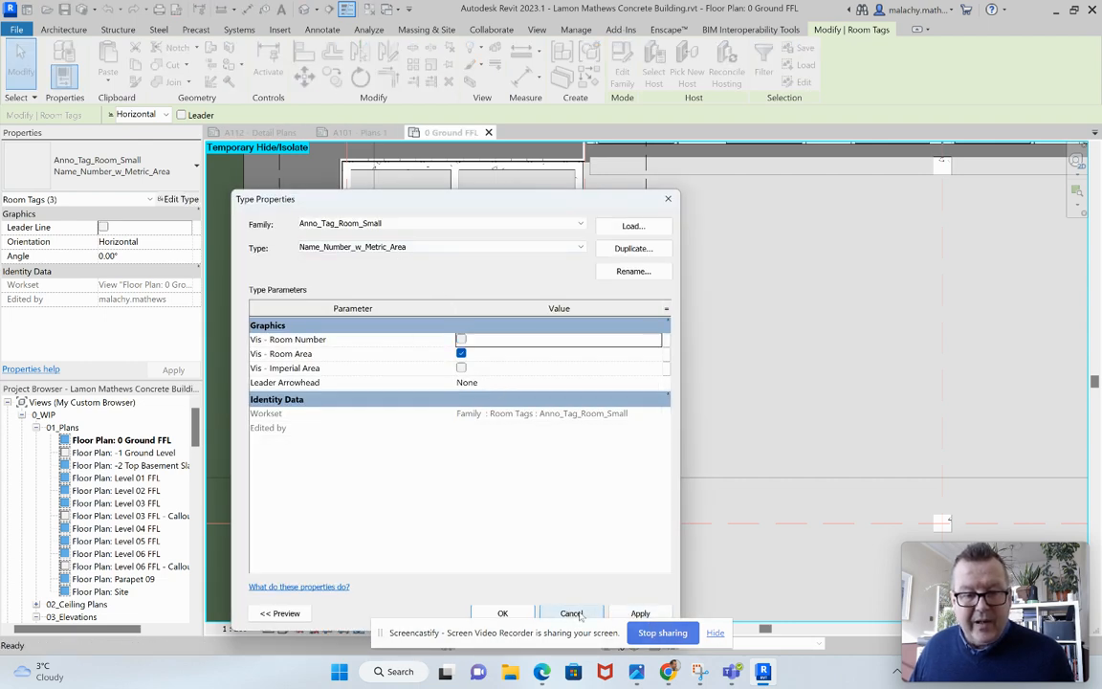
{"action": "left_click", "coordinate": [640, 613]}
{"action": "left_click", "coordinate": [502, 613]}
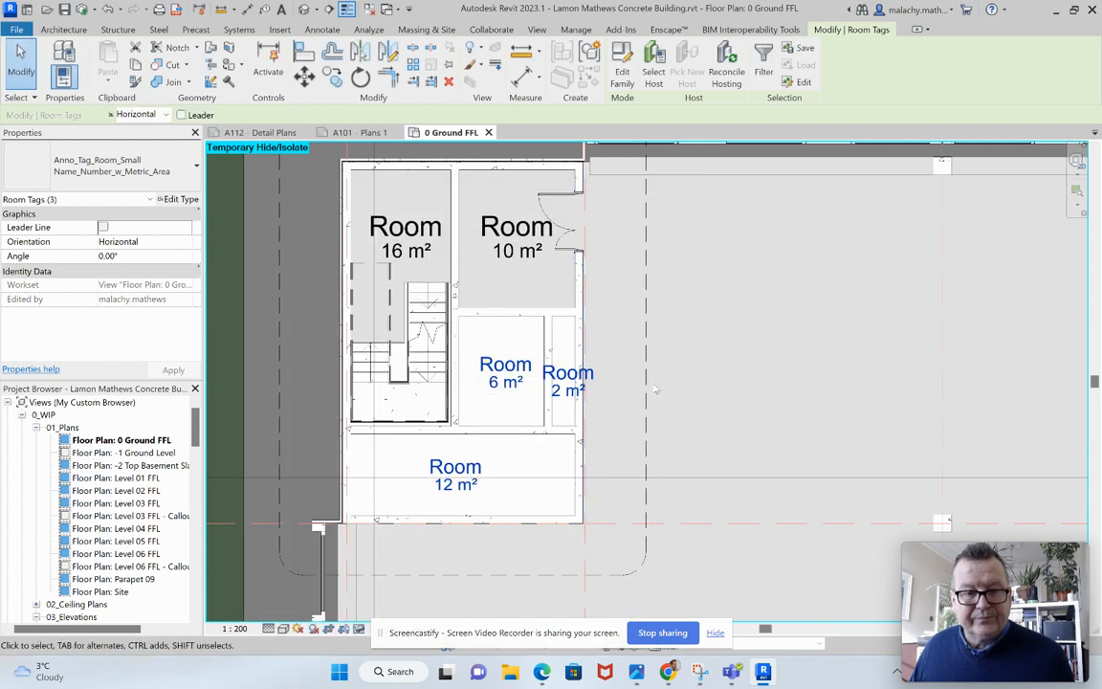
{"action": "key", "text": "Escape"}
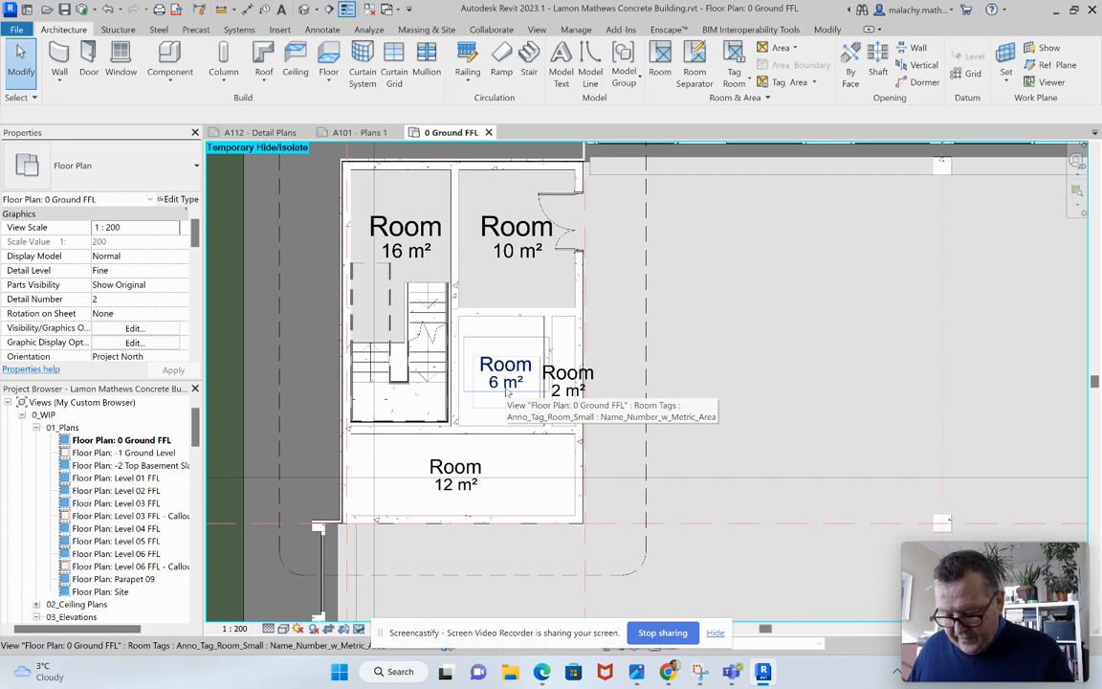
Set the project's Area units in the Common discipline to 1 decimal place.
{"action": "key", "text": "u"}
{"action": "key", "text": "n"}
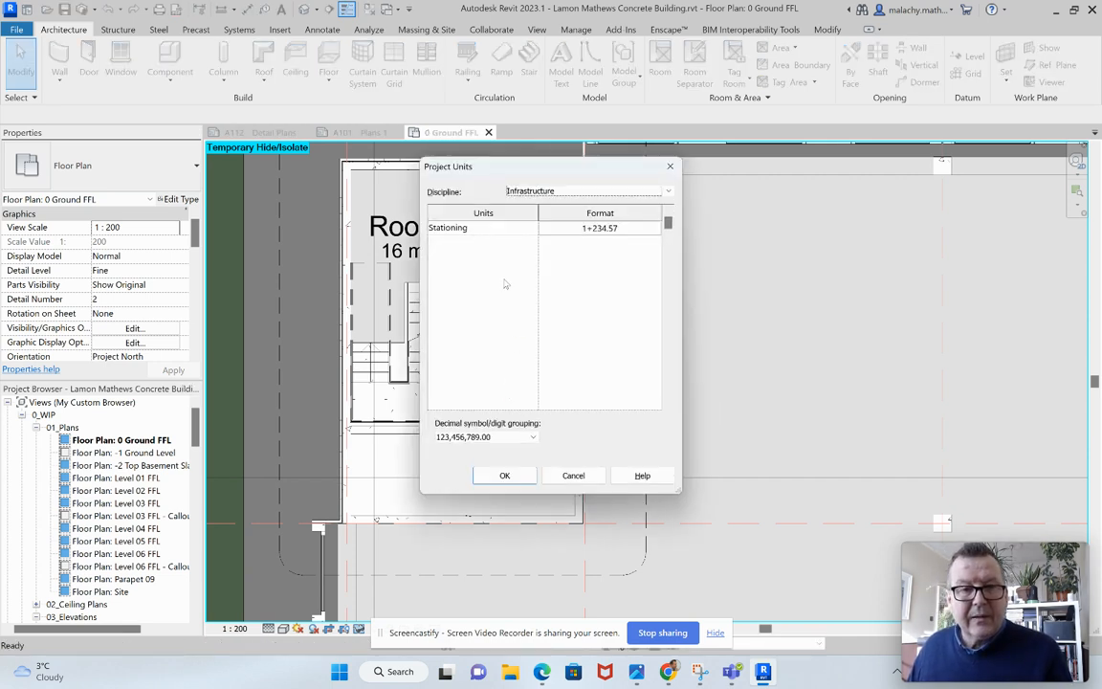
{"action": "left_click", "coordinate": [665, 195]}
{"action": "left_click", "coordinate": [559, 202]}
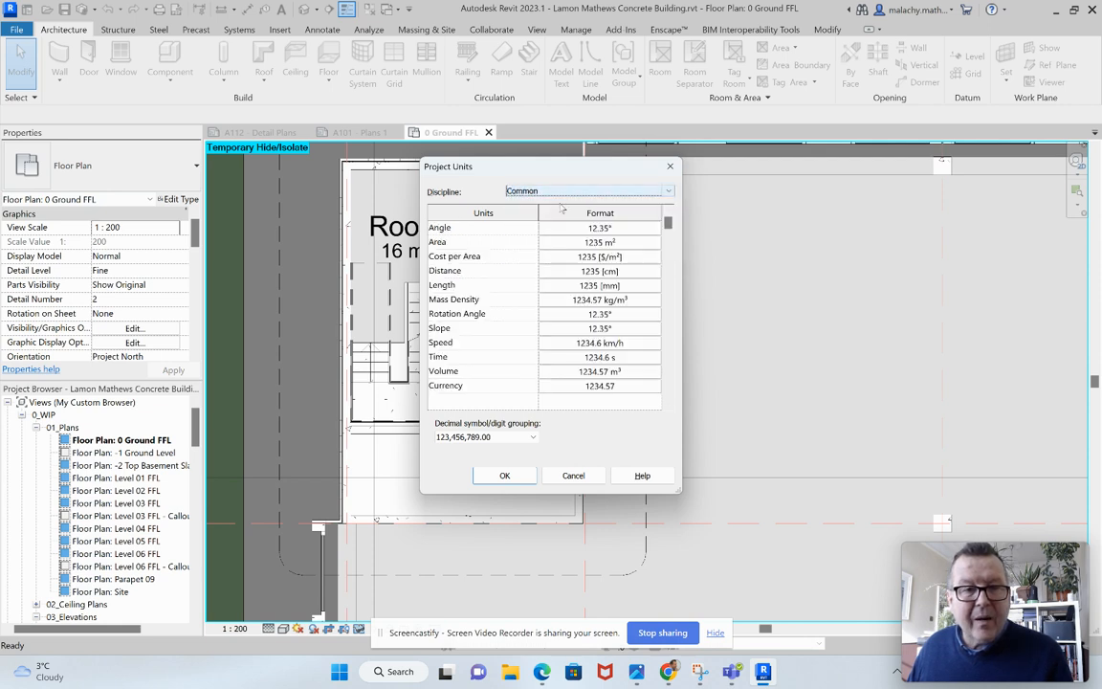
{"action": "left_click", "coordinate": [566, 245]}
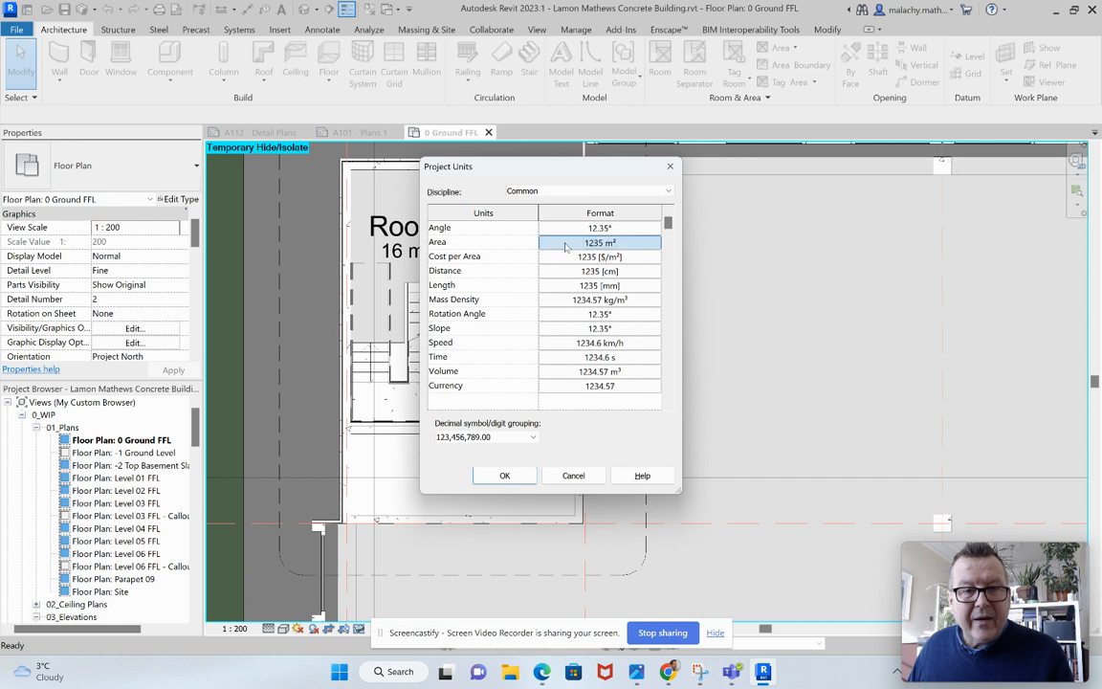
{"action": "left_click", "coordinate": [567, 245]}
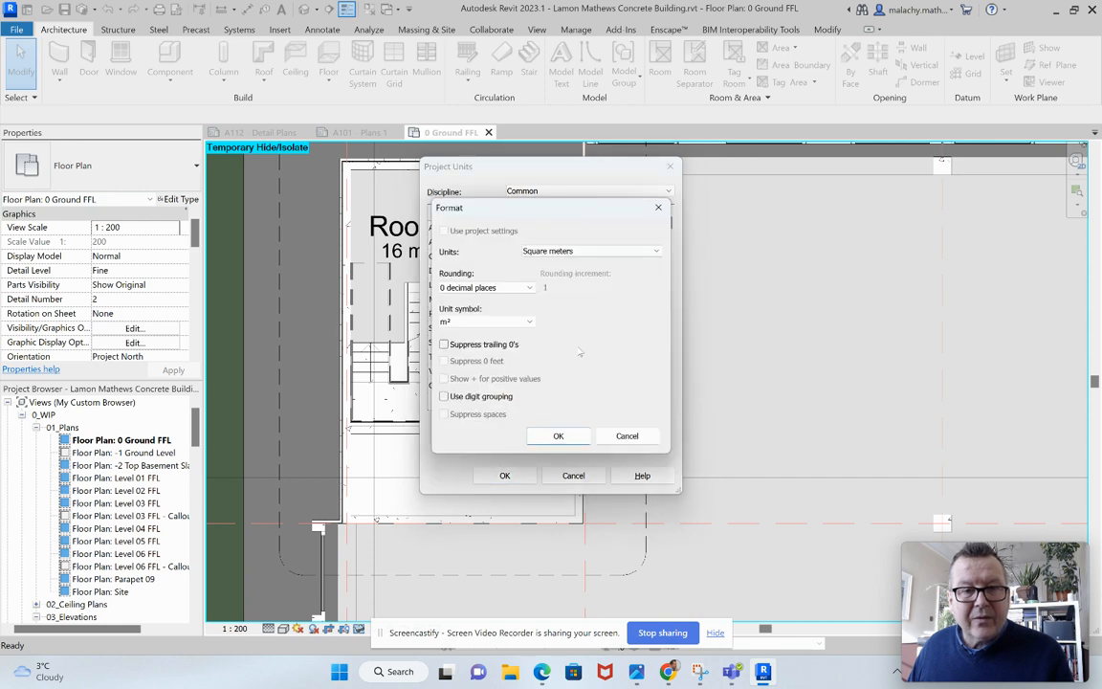
{"action": "left_click", "coordinate": [527, 288]}
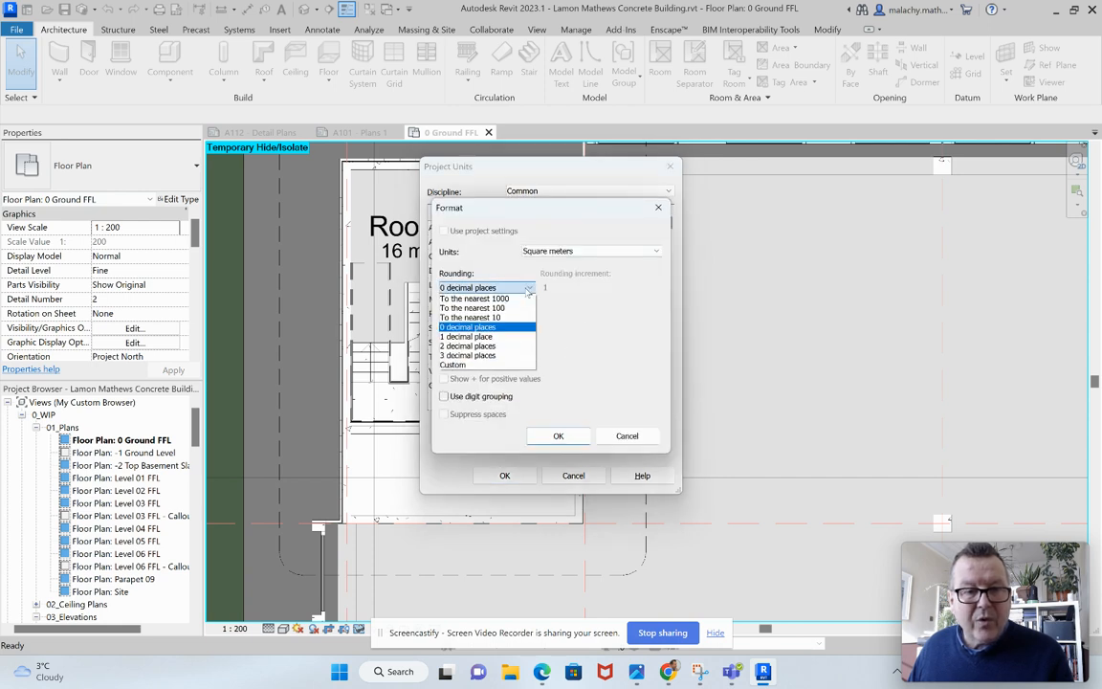
{"action": "left_click", "coordinate": [471, 337]}
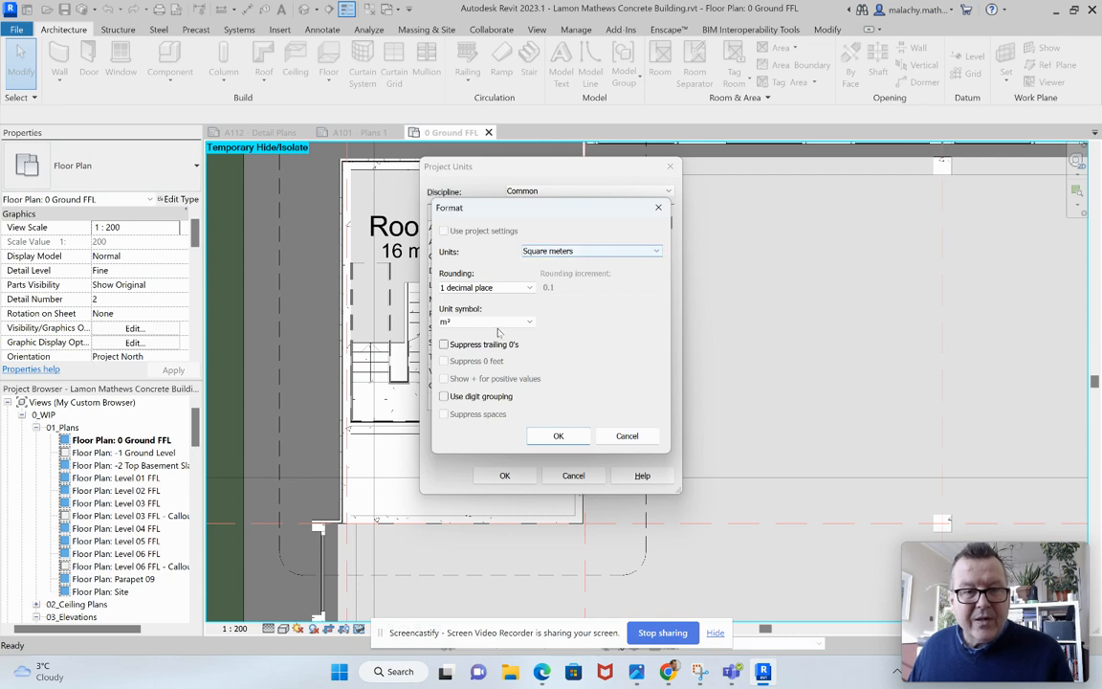
{"action": "left_click", "coordinate": [557, 436]}
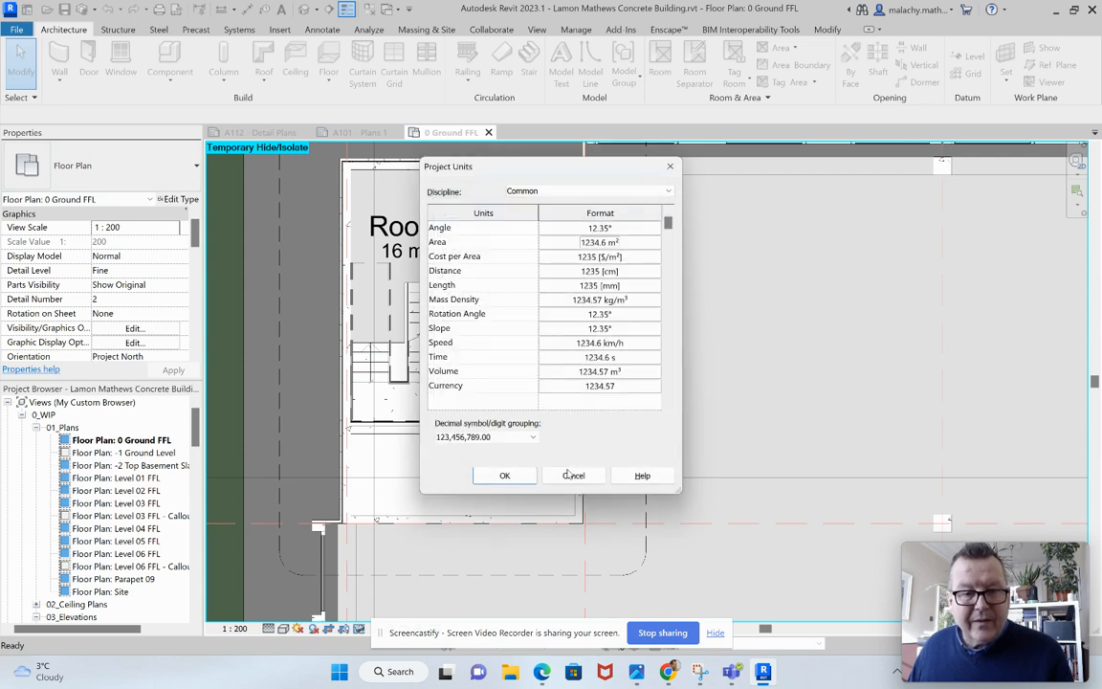
{"action": "left_click", "coordinate": [516, 480]}
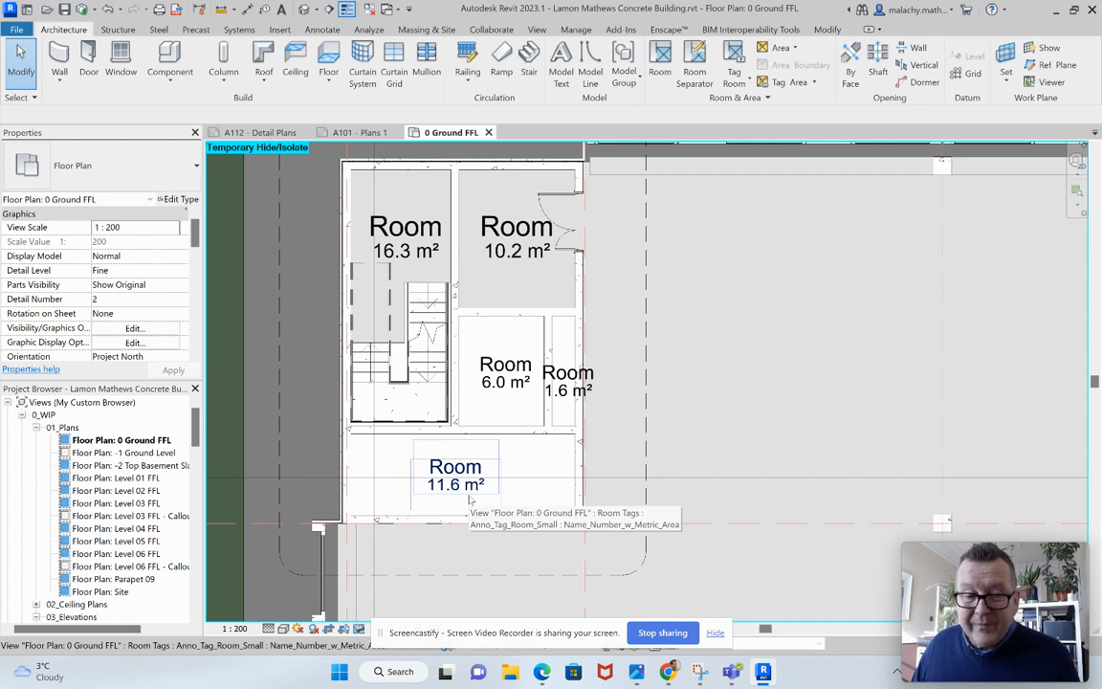
Rename the room containing the stairs as Staircore GFP 01 through its tag.
{"action": "left_click", "coordinate": [409, 230]}
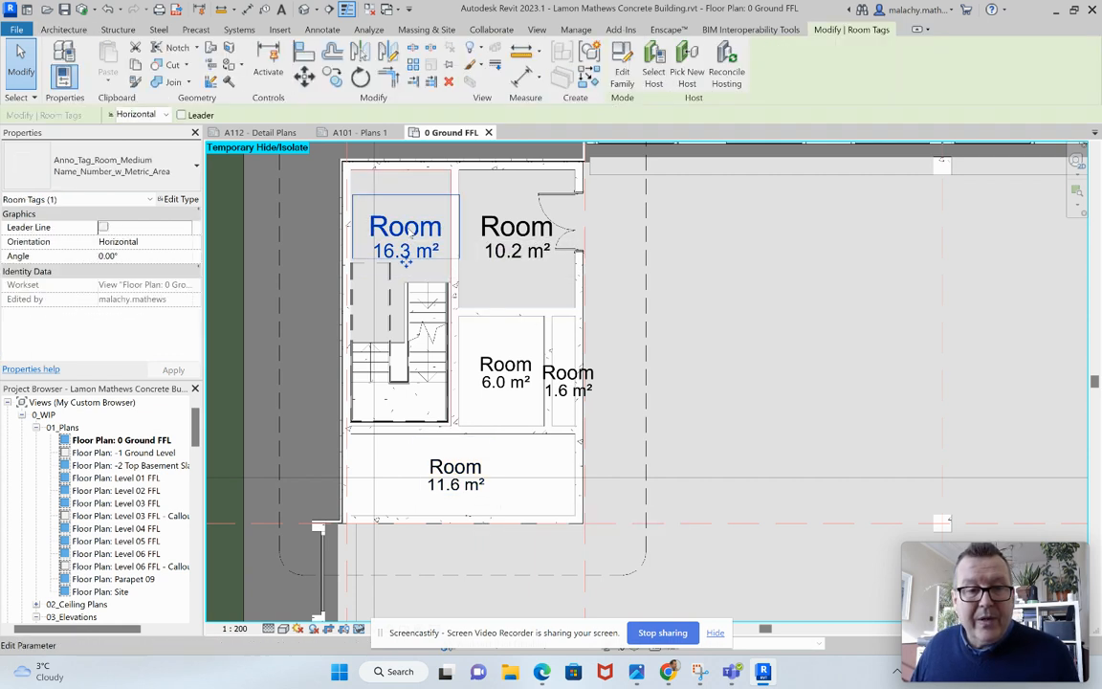
{"action": "left_click", "coordinate": [408, 228]}
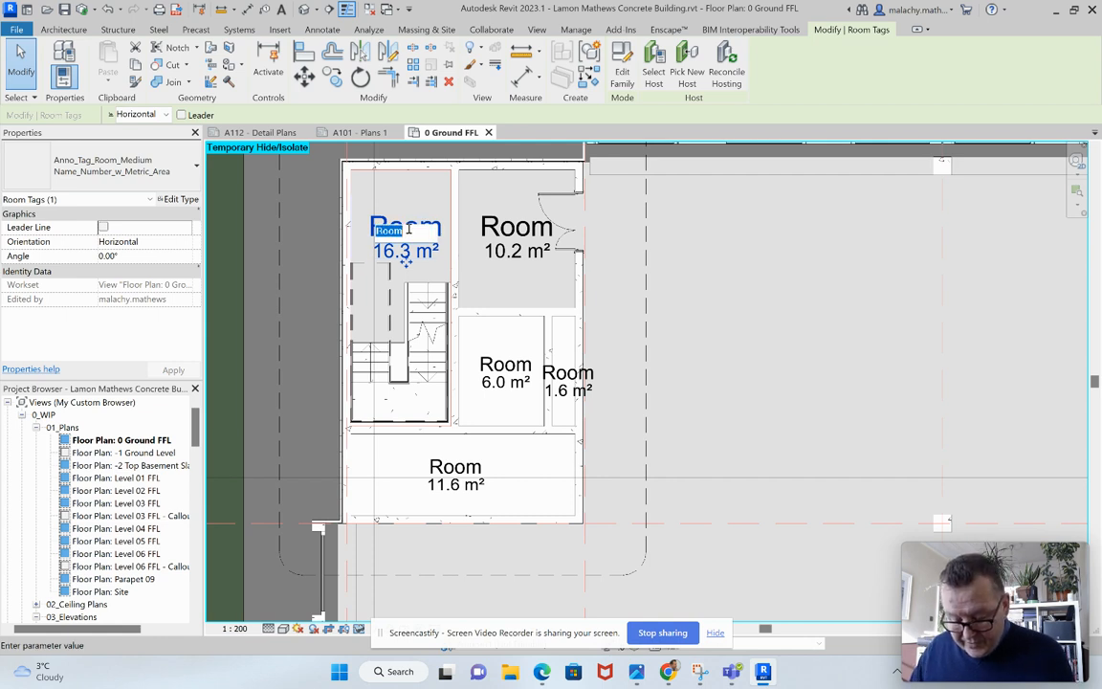
{"action": "type", "text": "Sta"}
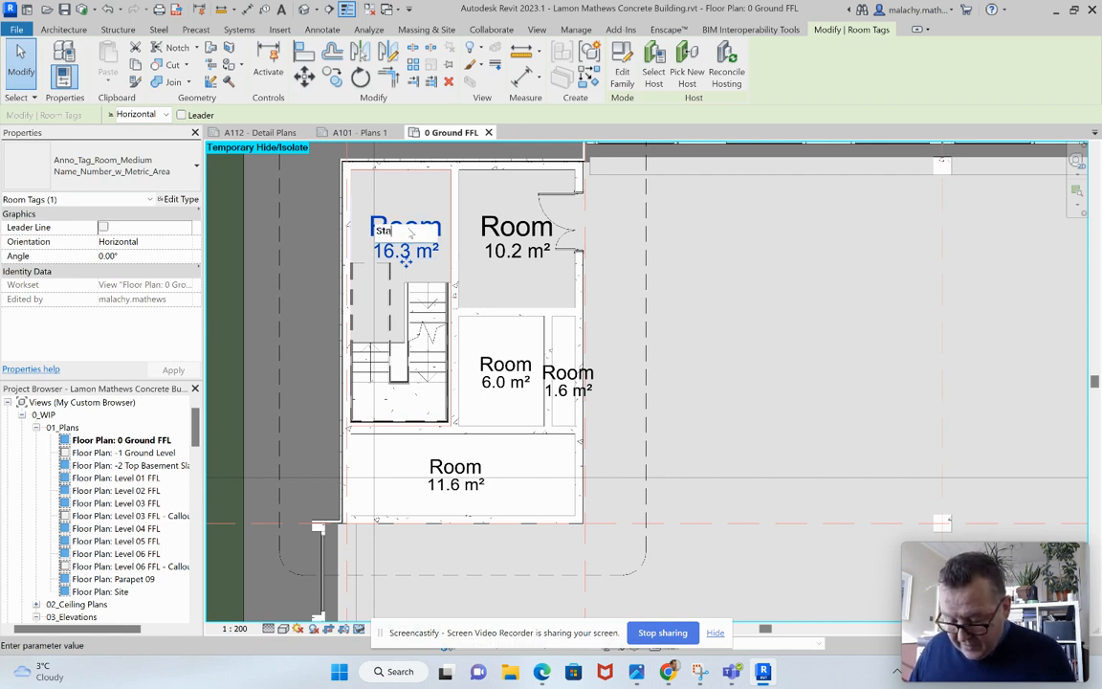
{"action": "type", "text": "ircase"}
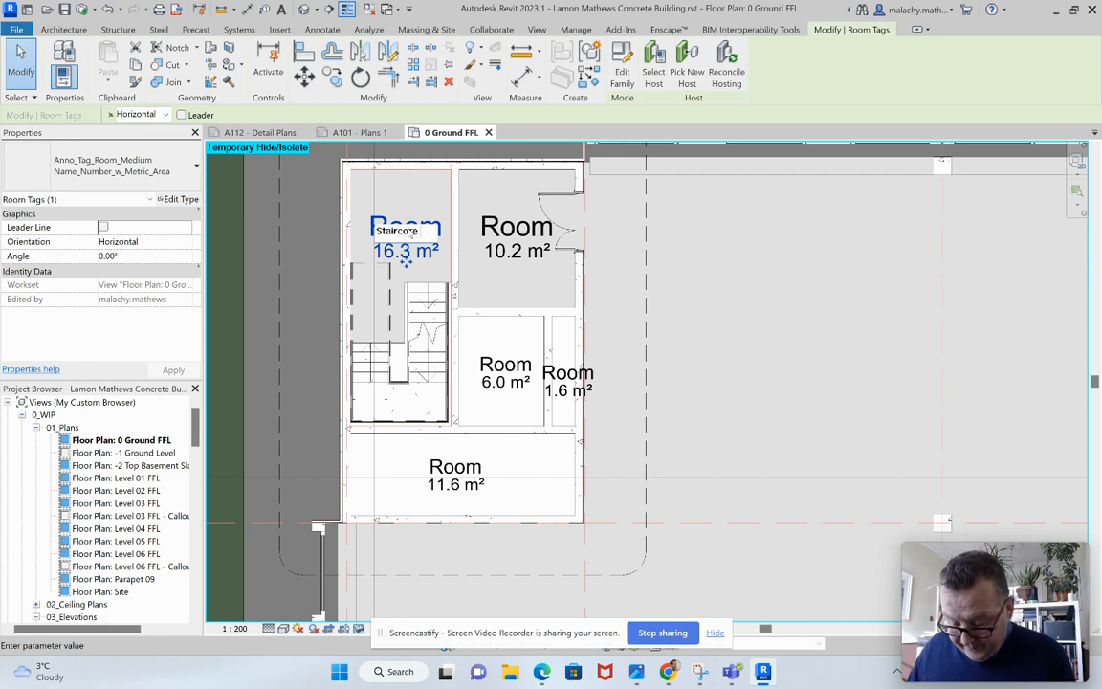
{"action": "type", "text": " GFP"}
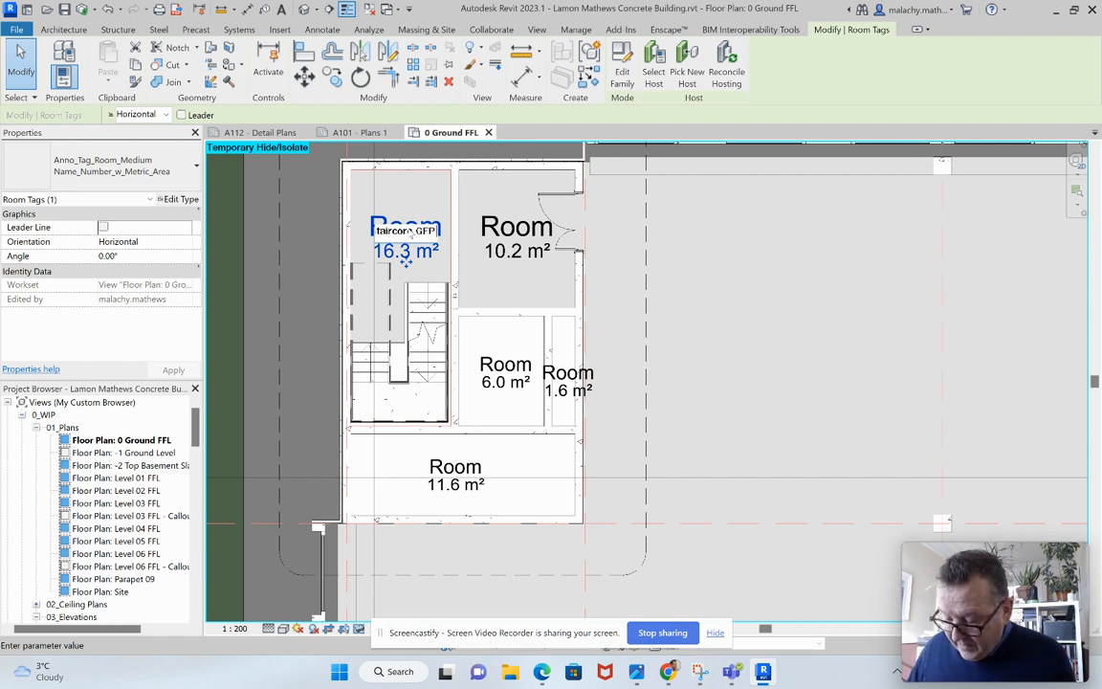
{"action": "type", "text": " 01"}
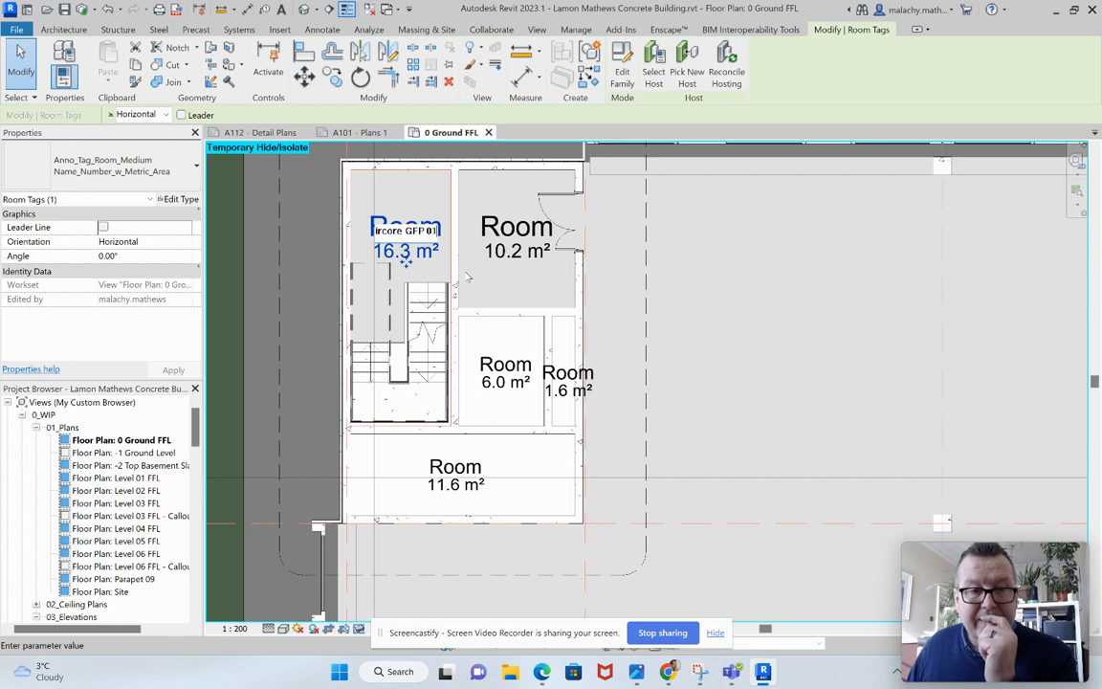
{"action": "left_click", "coordinate": [498, 287]}
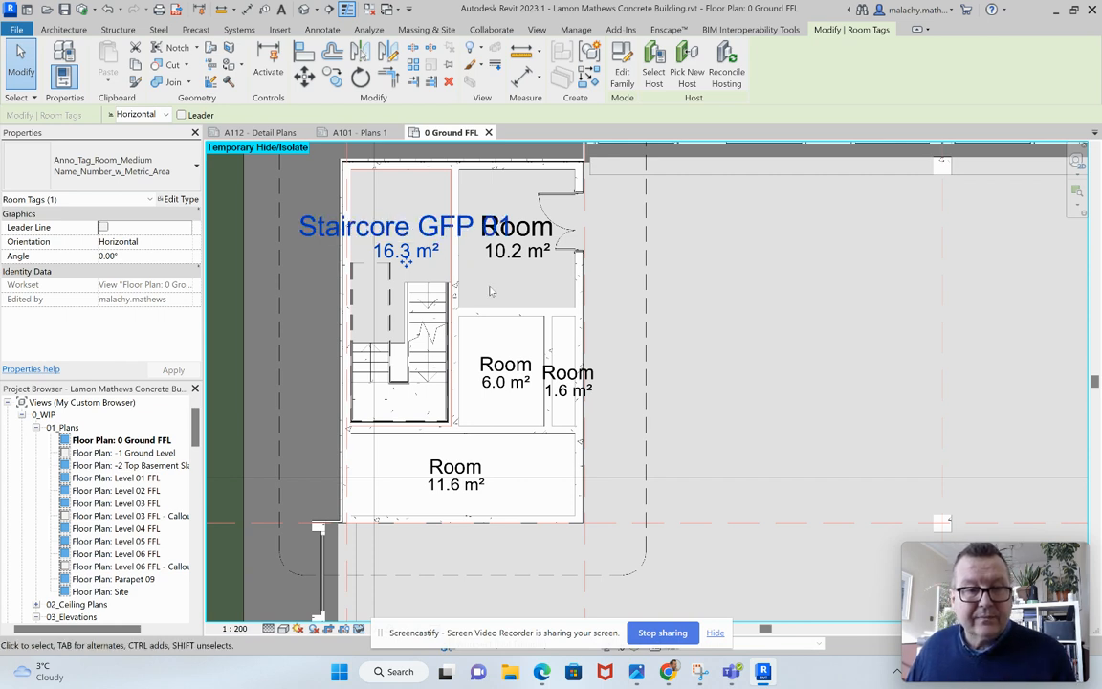
Move the Staircore GFP 01 tag up towards the room's north wall and change it to Anno_Tag_Room_Small, Name_Number_w_Metric_Area.
{"action": "left_click", "coordinate": [407, 229]}
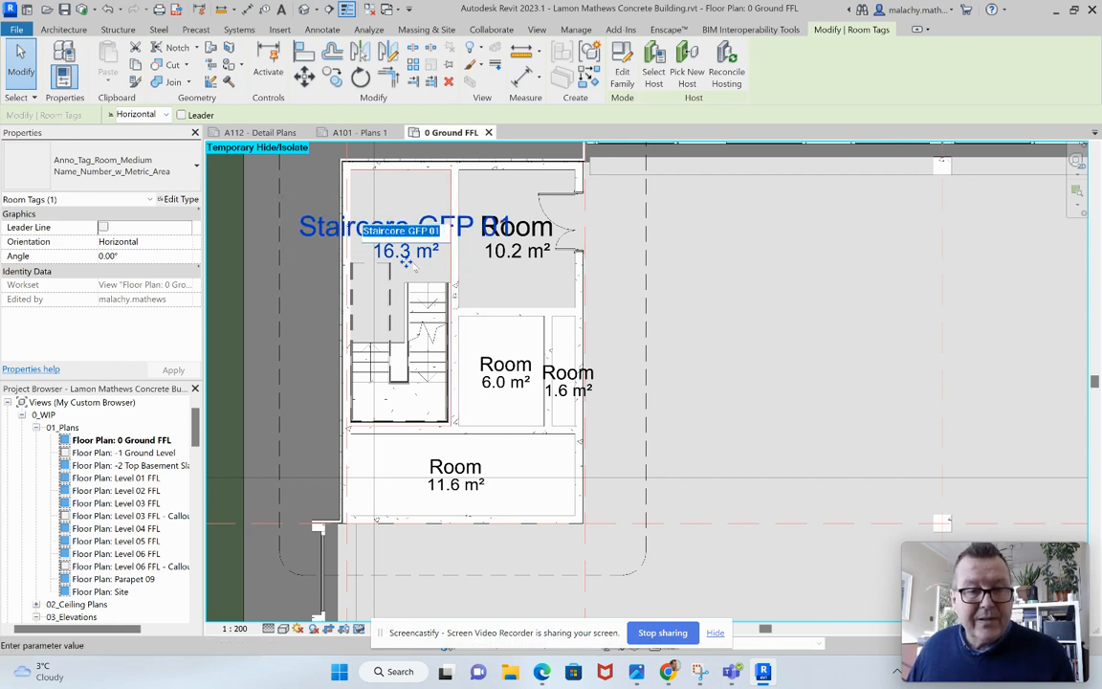
{"action": "left_click", "coordinate": [409, 217]}
{"action": "left_click_drag", "start_coordinate": [410, 239], "coordinate": [409, 204]}
{"action": "left_click", "coordinate": [166, 172]}
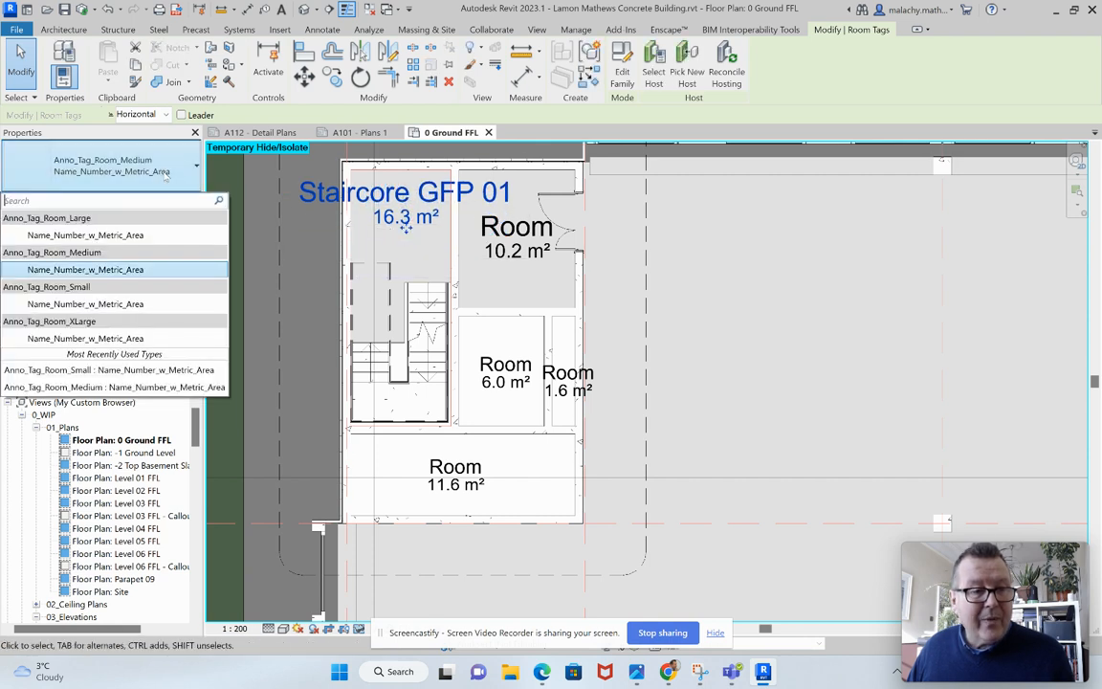
{"action": "left_click", "coordinate": [105, 303]}
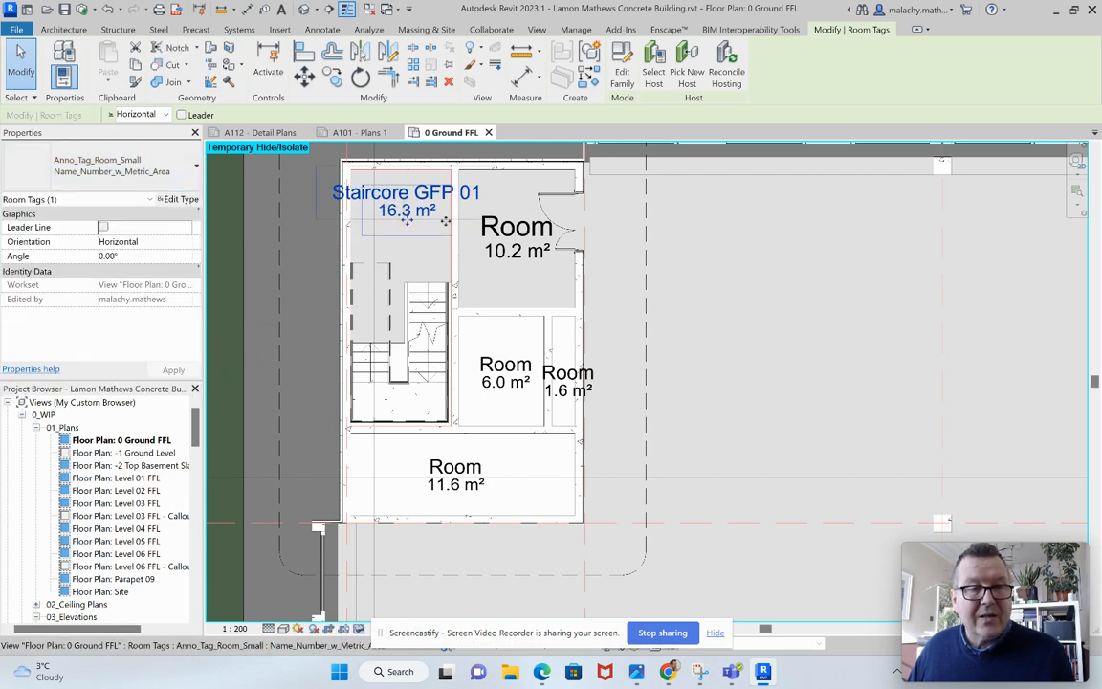
Rename the room with the double doors, east of the stairs, as Staircore Lobby GFP 01 through its tag.
{"action": "left_click", "coordinate": [527, 232]}
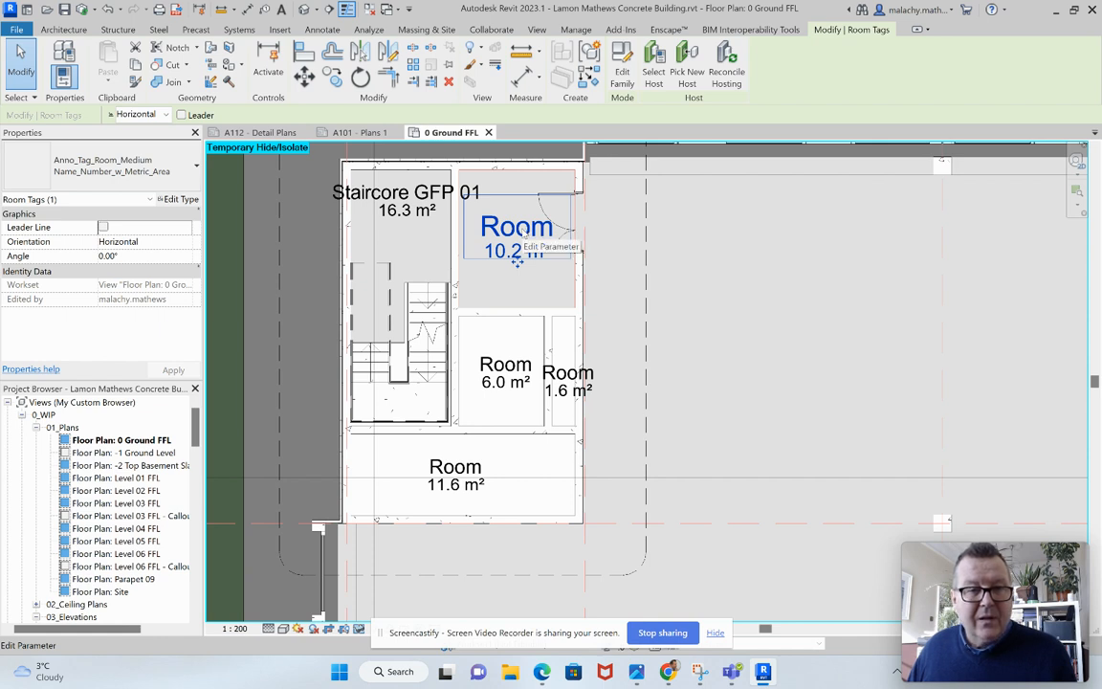
{"action": "left_click", "coordinate": [522, 236]}
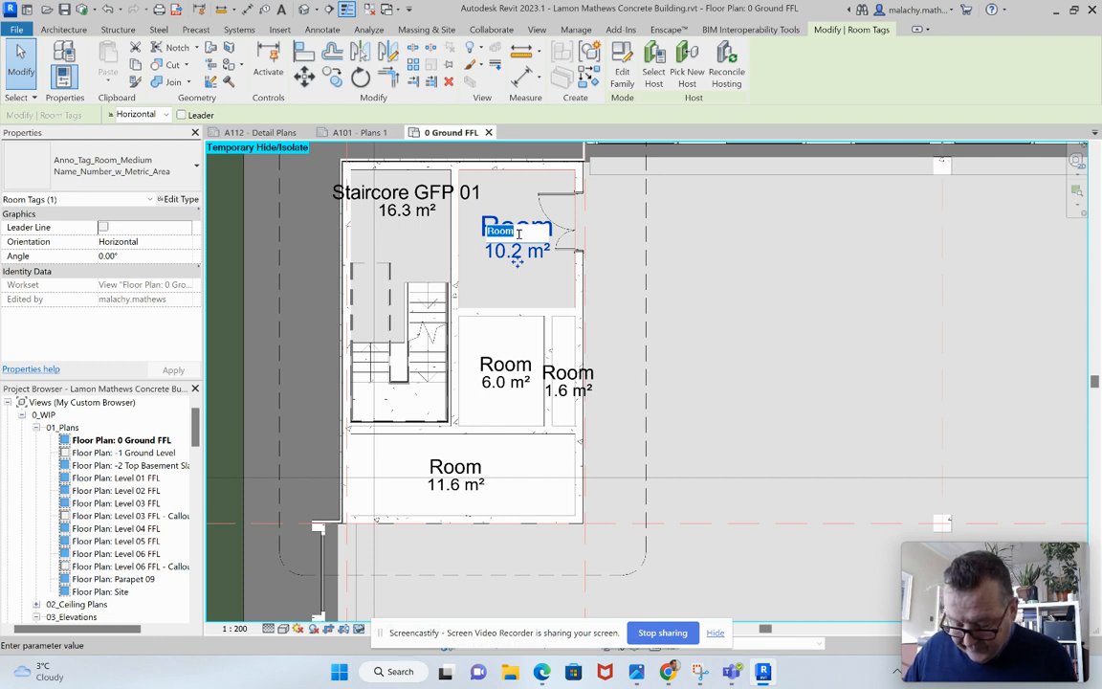
{"action": "type", "text": "s"}
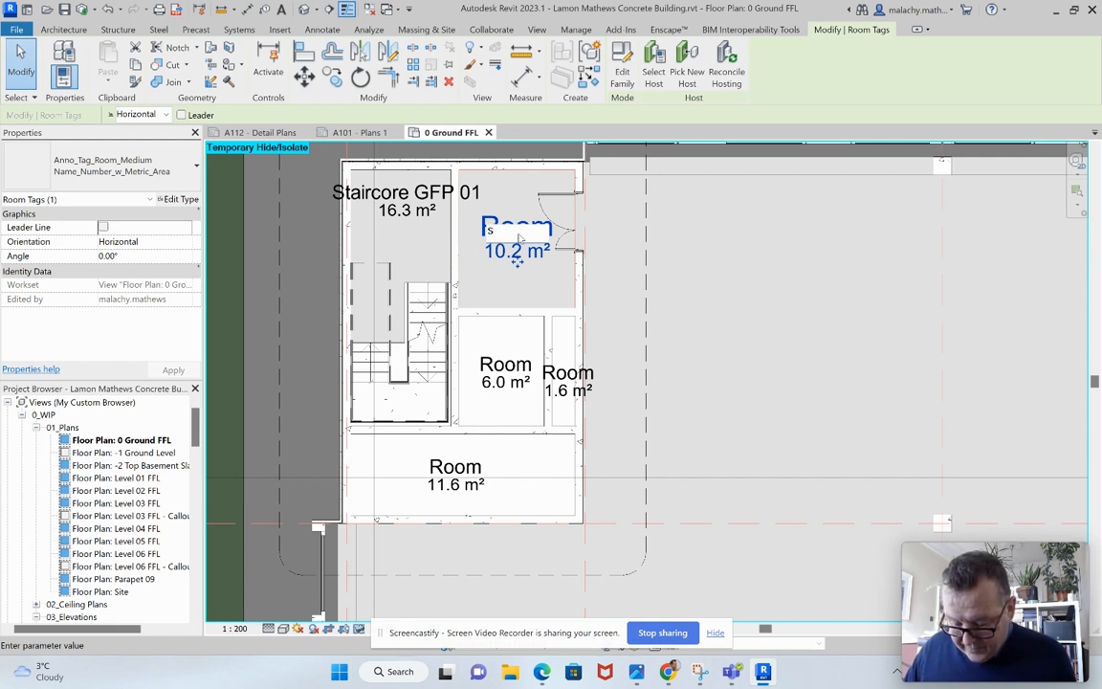
{"action": "type", "text": "tai"}
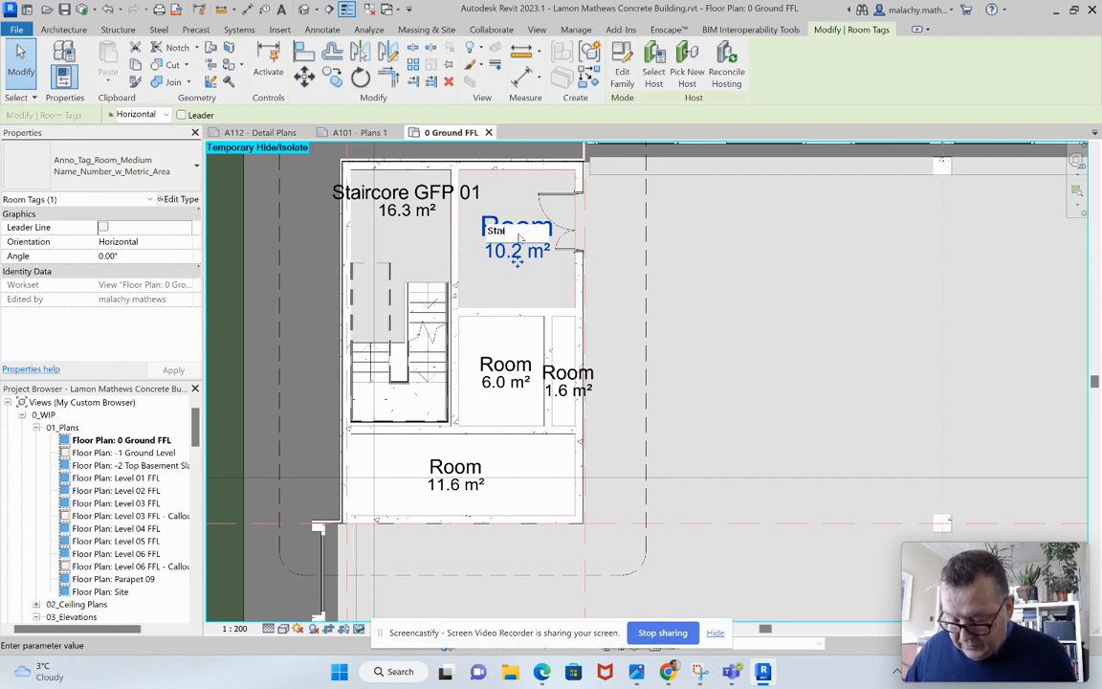
{"action": "type", "text": "rcore"}
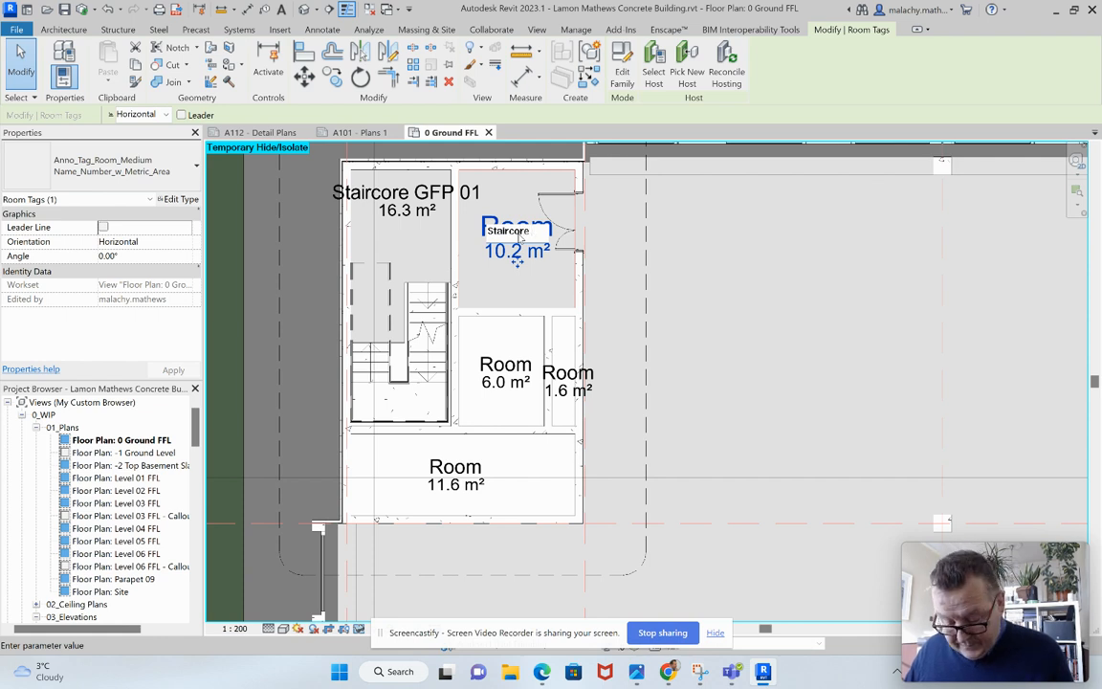
{"action": "type", "text": " Lobby"}
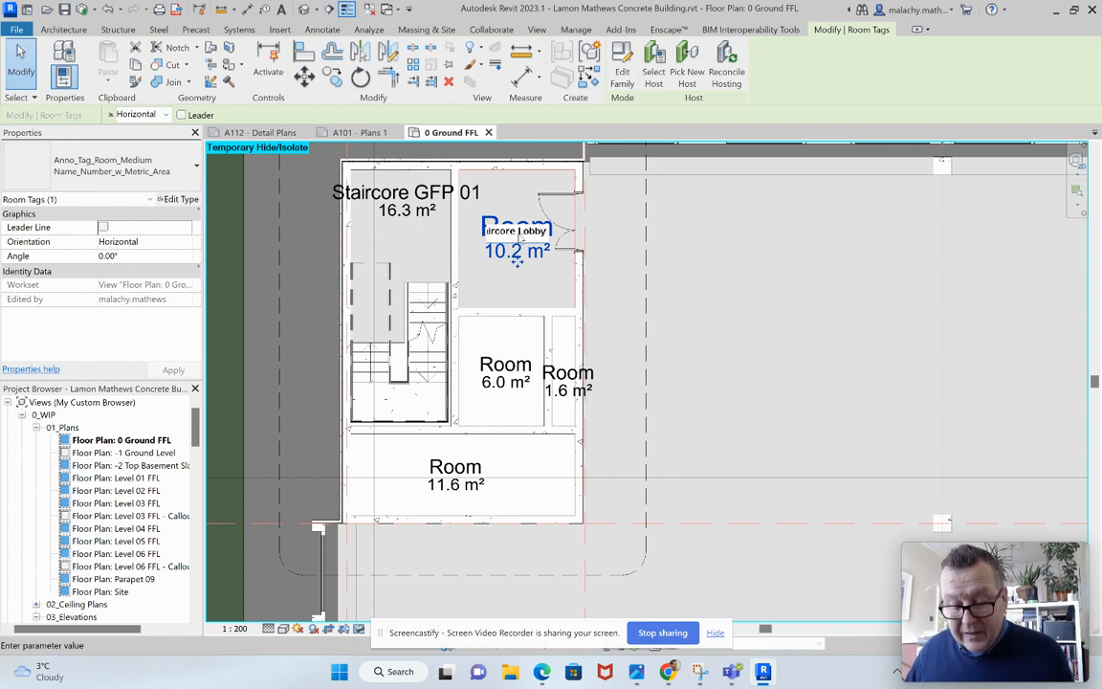
{"action": "type", "text": " GFP"}
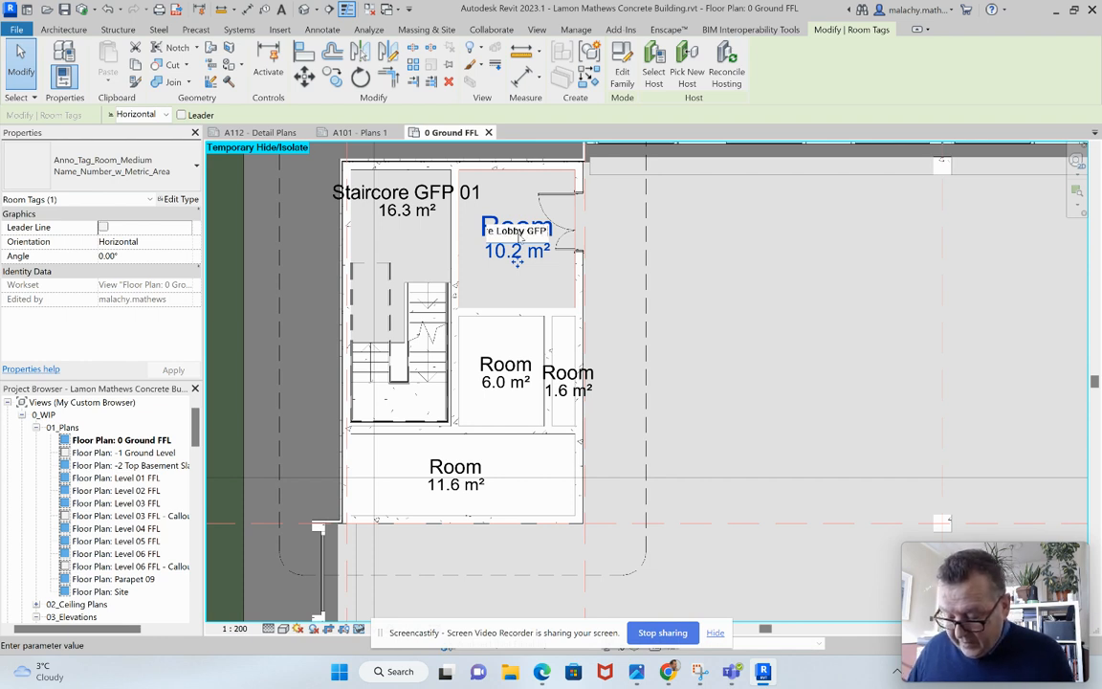
{"action": "type", "text": " 01"}
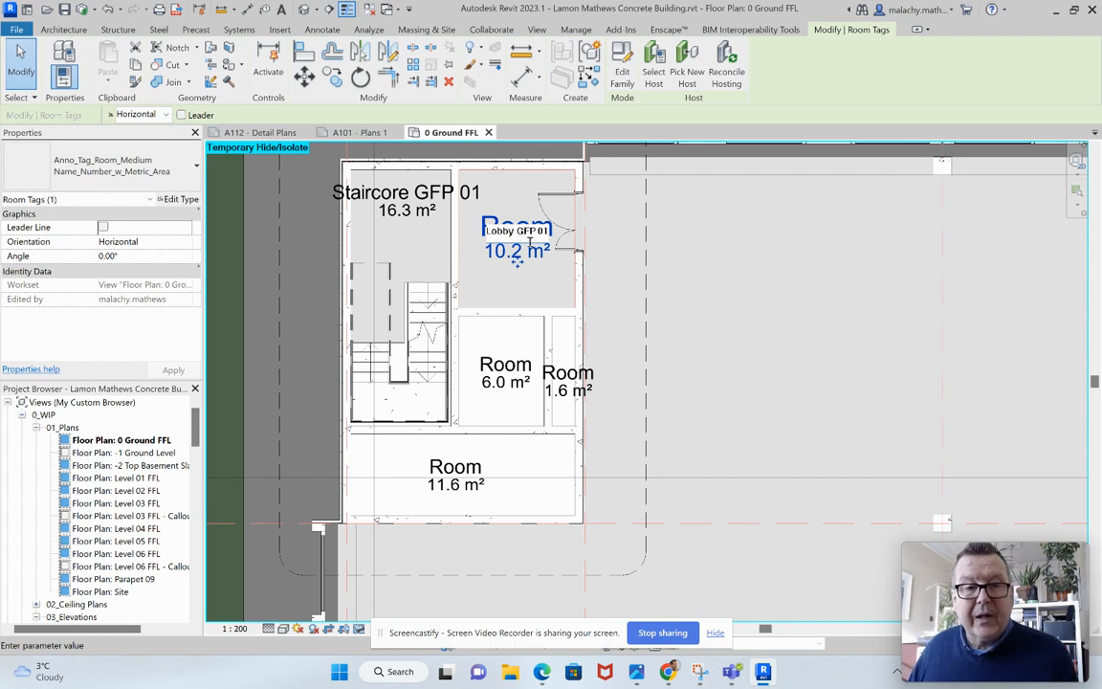
{"action": "key", "text": "Return"}
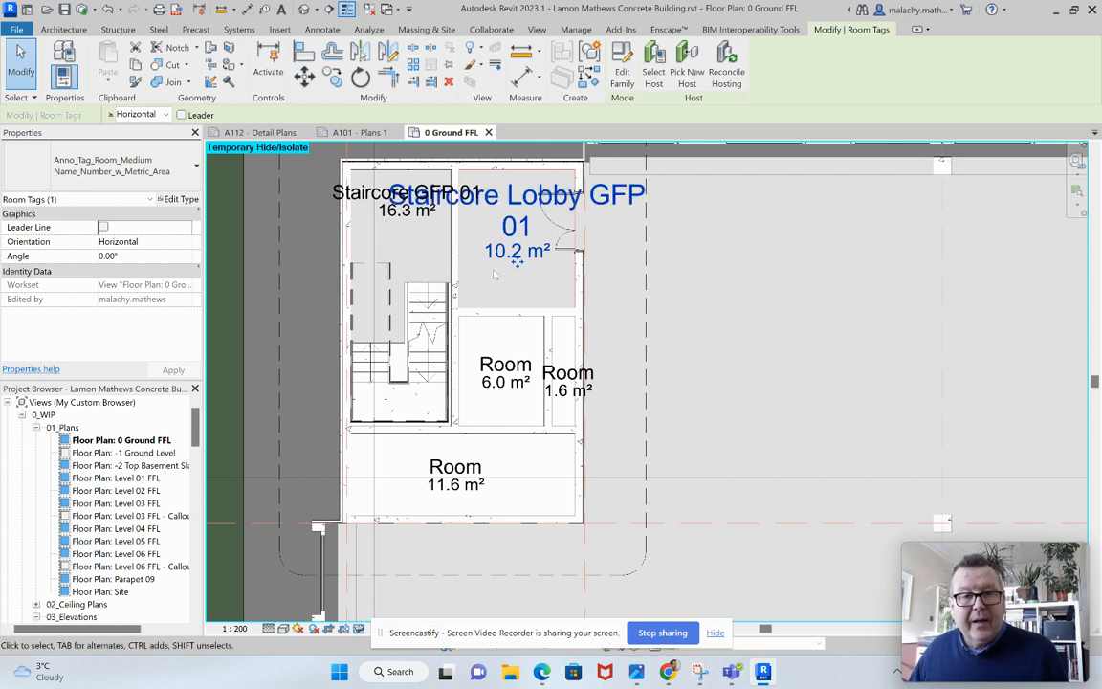
Change the Staircore Lobby GFP 01 tag to Anno_Tag_Room_Small, Name_Number_w_Metric_Area.
{"action": "left_click", "coordinate": [108, 159]}
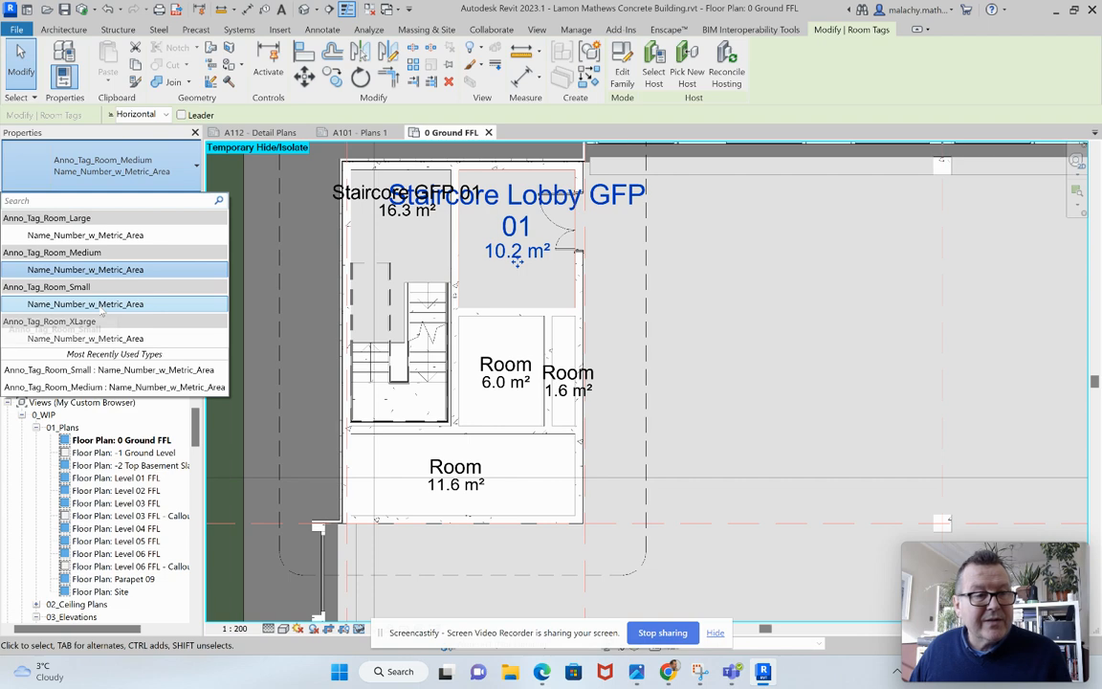
{"action": "left_click", "coordinate": [100, 303]}
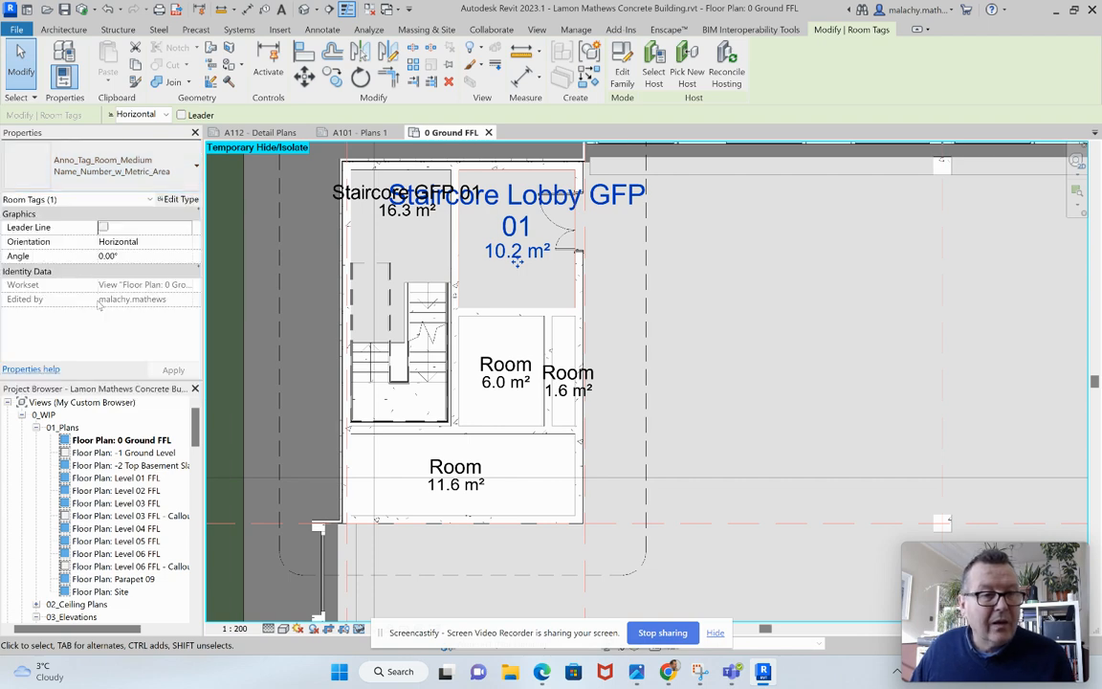
{"action": "left_click", "coordinate": [614, 292]}
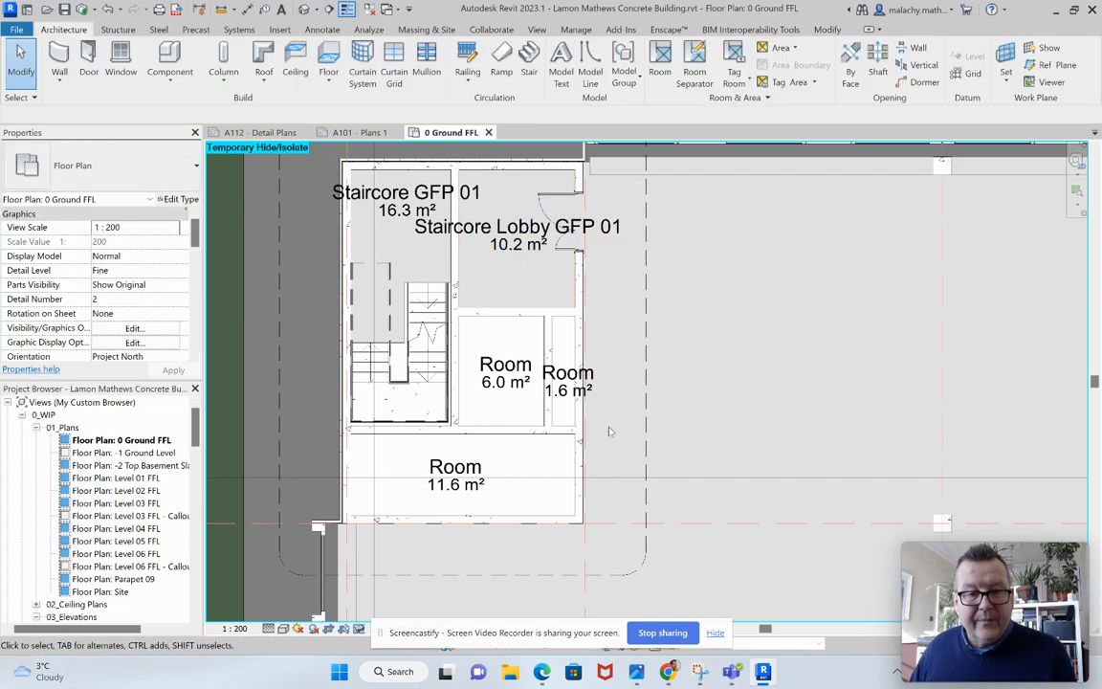
Rename the 6.0 m² room below the lobby as Service Core 01 through its tag.
{"action": "left_click", "coordinate": [502, 368]}
{"action": "left_click", "coordinate": [492, 364]}
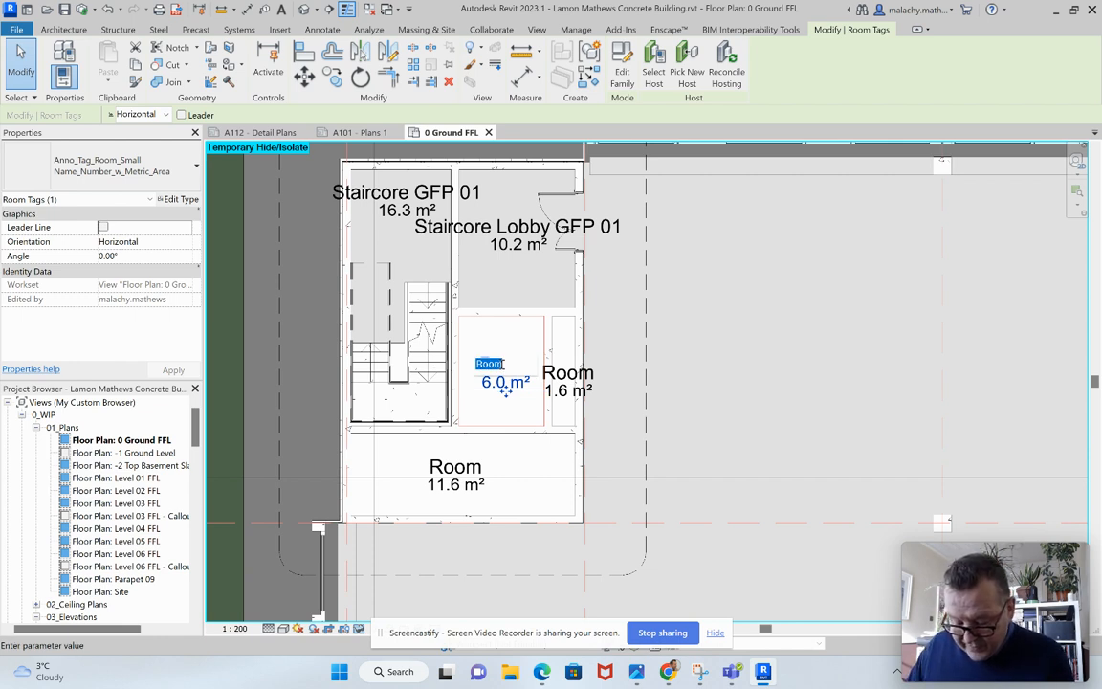
{"action": "type", "text": "Service Core"}
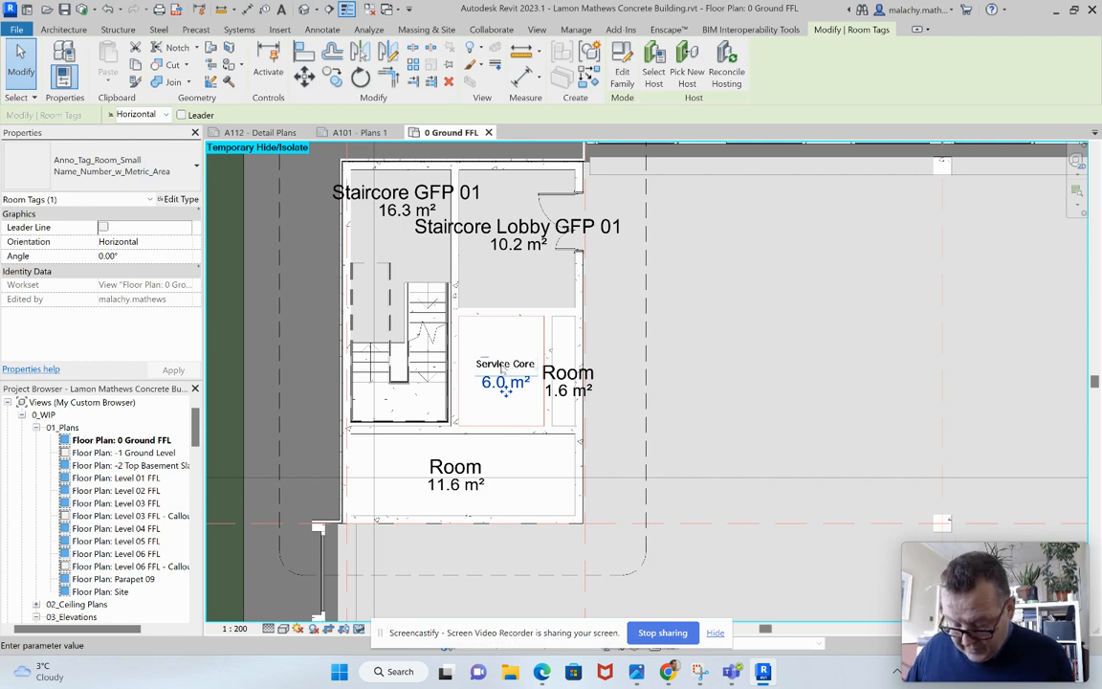
{"action": "type", "text": "01"}
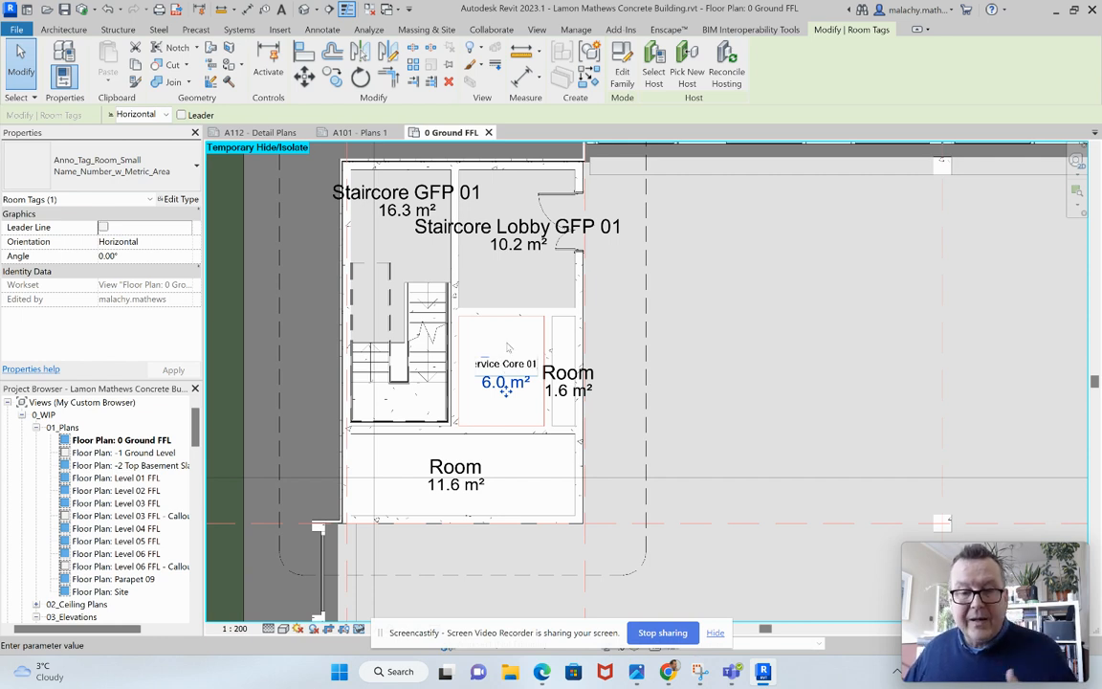
{"action": "left_click", "coordinate": [605, 401]}
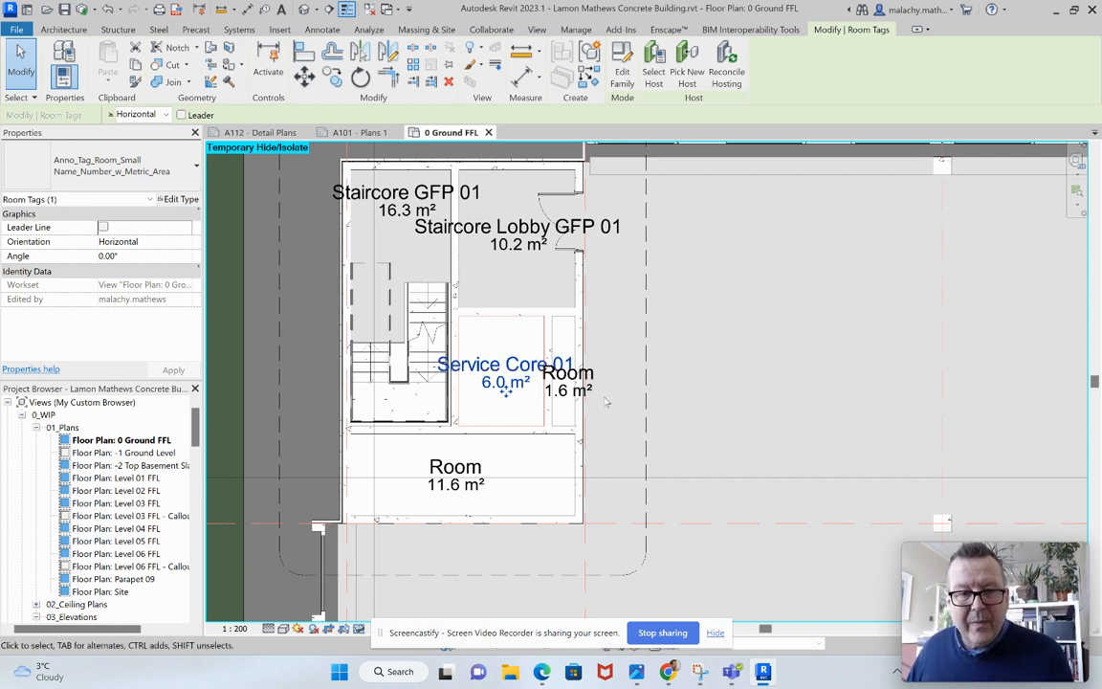
Move the Service Core 01 tag up towards the room's north wall, clear of the neighbouring 1.6 m² room's tag.
{"action": "left_click", "coordinate": [550, 364]}
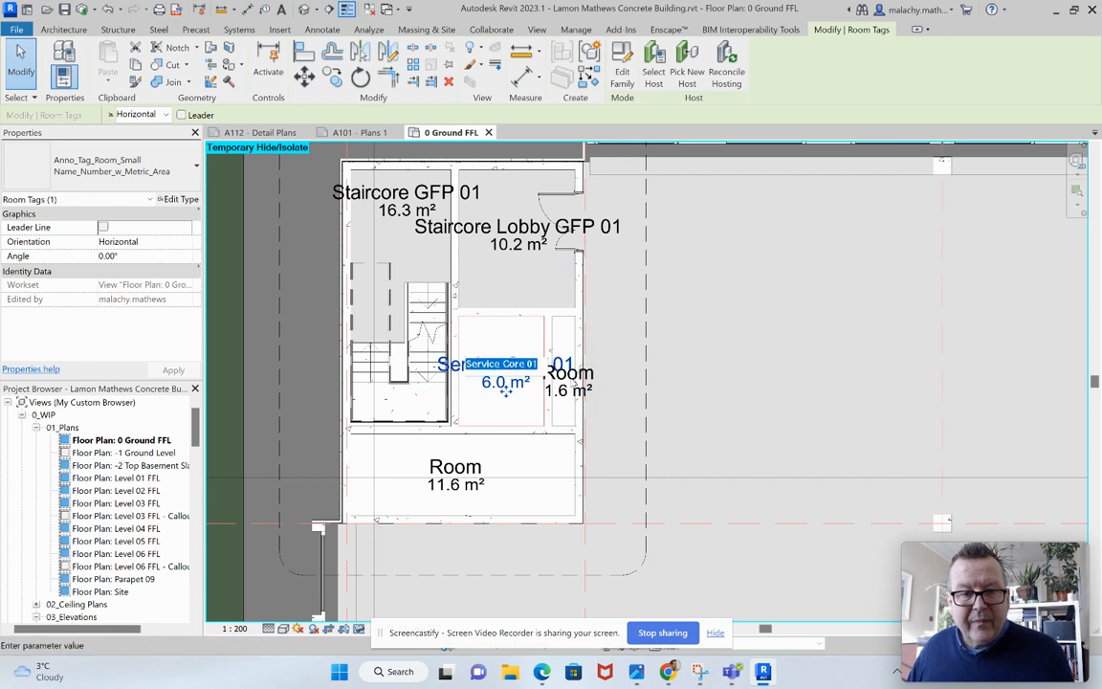
{"action": "scroll", "coordinate": [594, 400], "scroll_direction": "up", "scroll_amount": 2}
{"action": "left_click", "coordinate": [545, 387]}
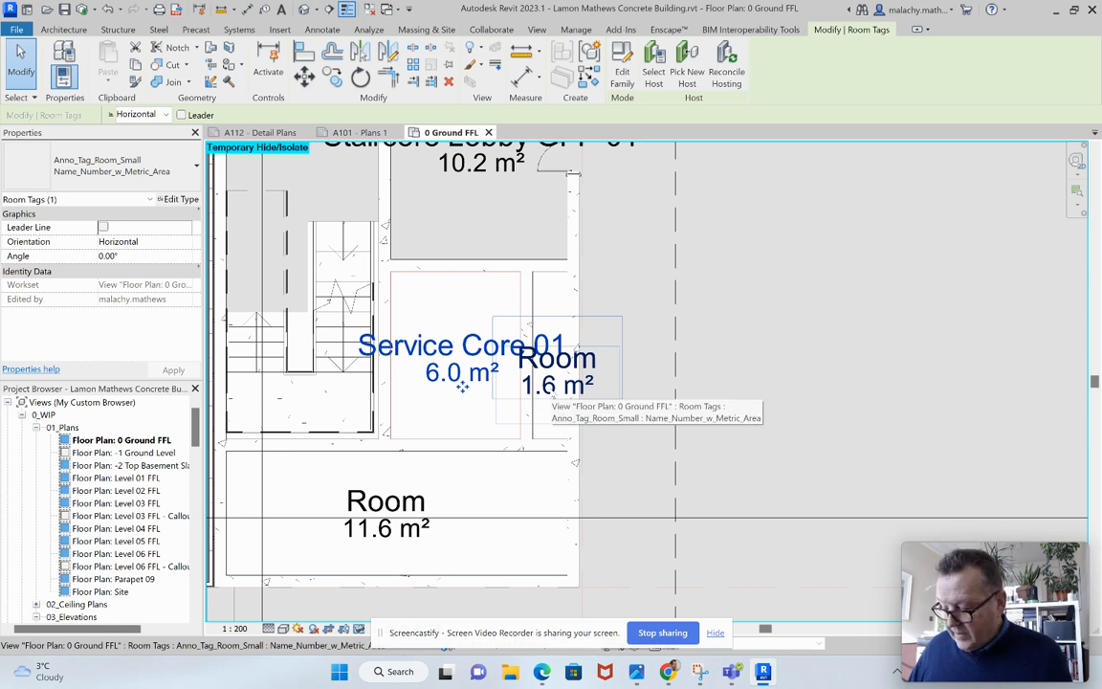
{"action": "left_click_drag", "start_coordinate": [462, 383], "coordinate": [462, 341]}
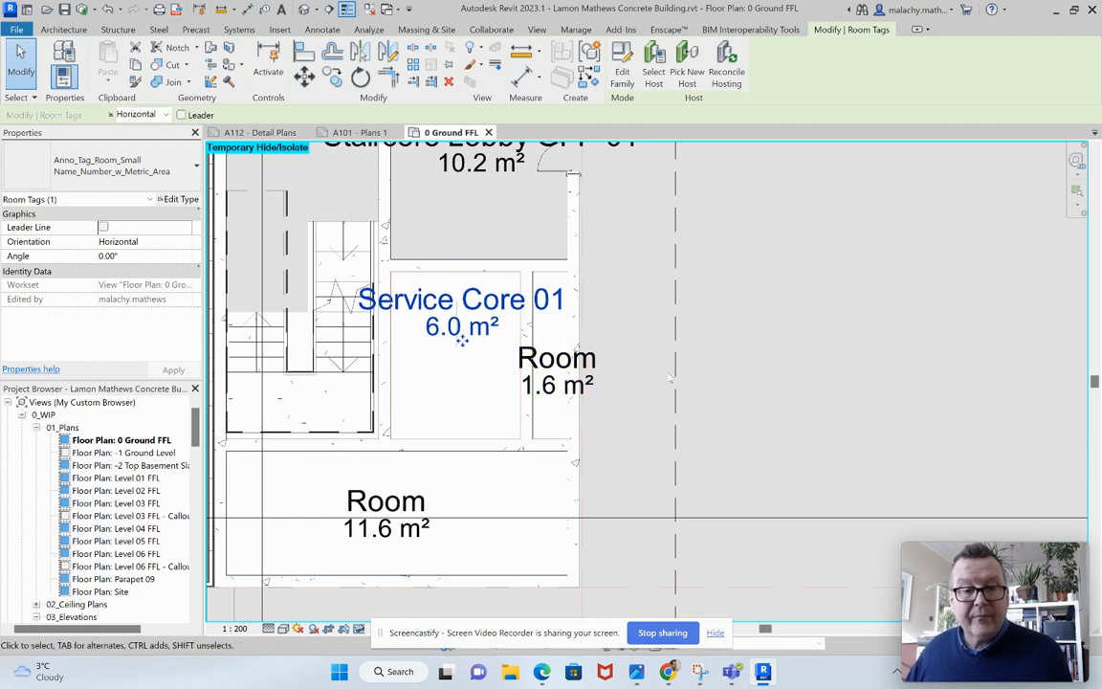
{"action": "left_click", "coordinate": [622, 372]}
Rename the narrow 1.6 m² room beside Service Core 01 as Service Core 02 through its tag.
{"action": "left_click", "coordinate": [552, 371]}
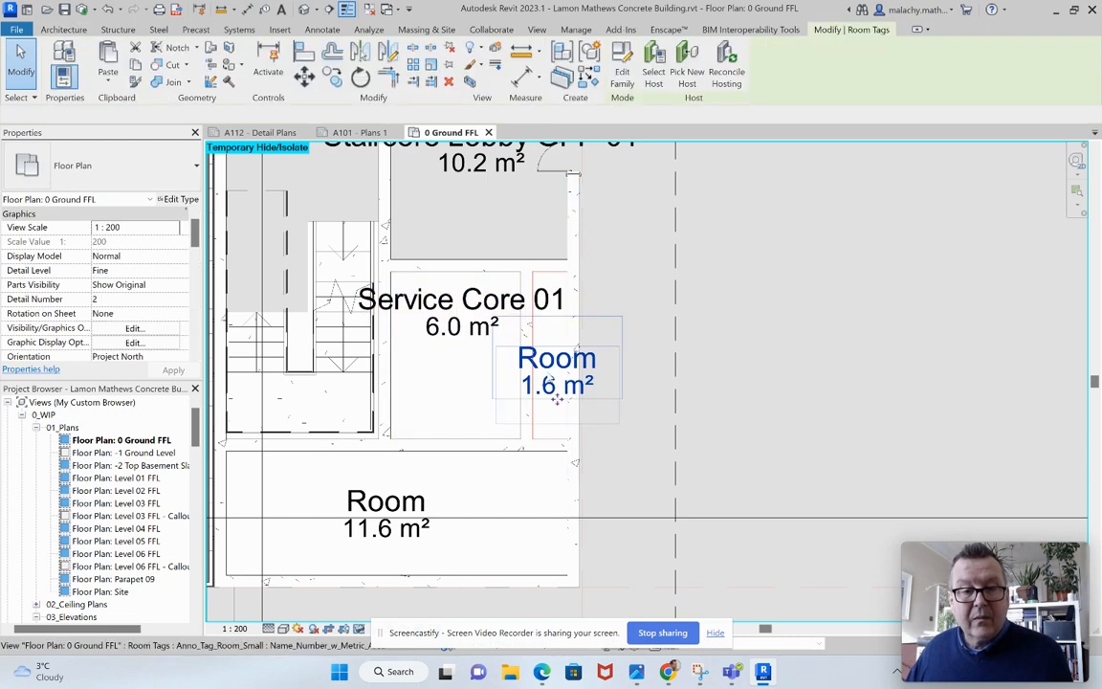
{"action": "left_click", "coordinate": [550, 368]}
{"action": "type", "text": "Se"}
{"action": "type", "text": "rvice"}
{"action": "type", "text": " core"}
{"action": "type", "text": " 02"}
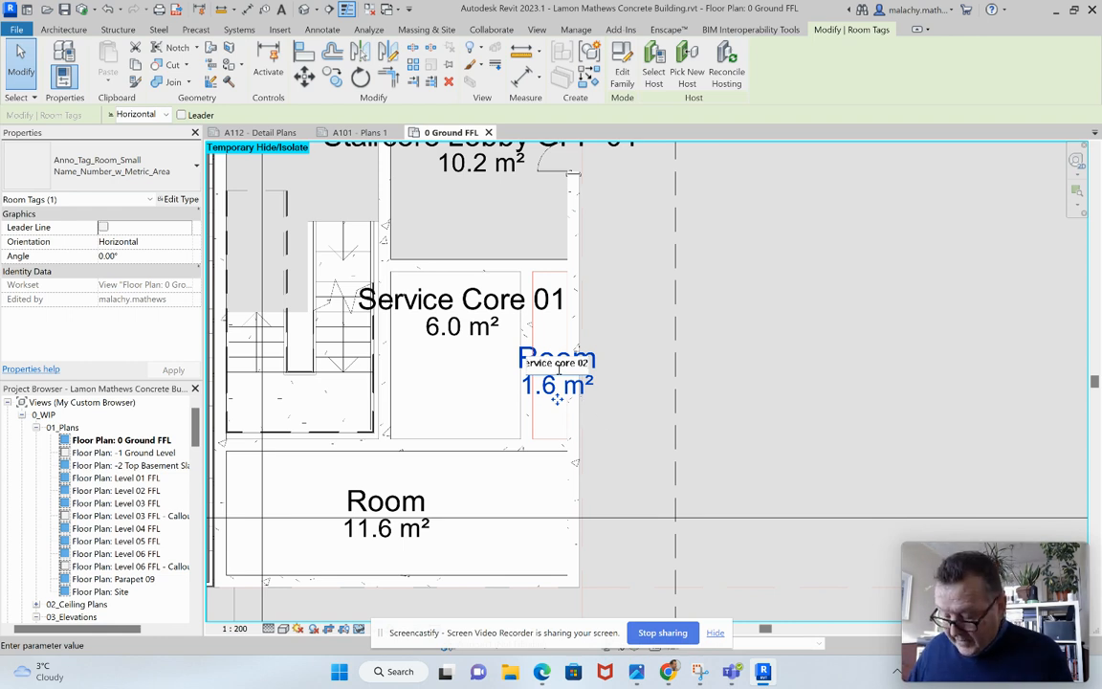
{"action": "key", "text": "Return"}
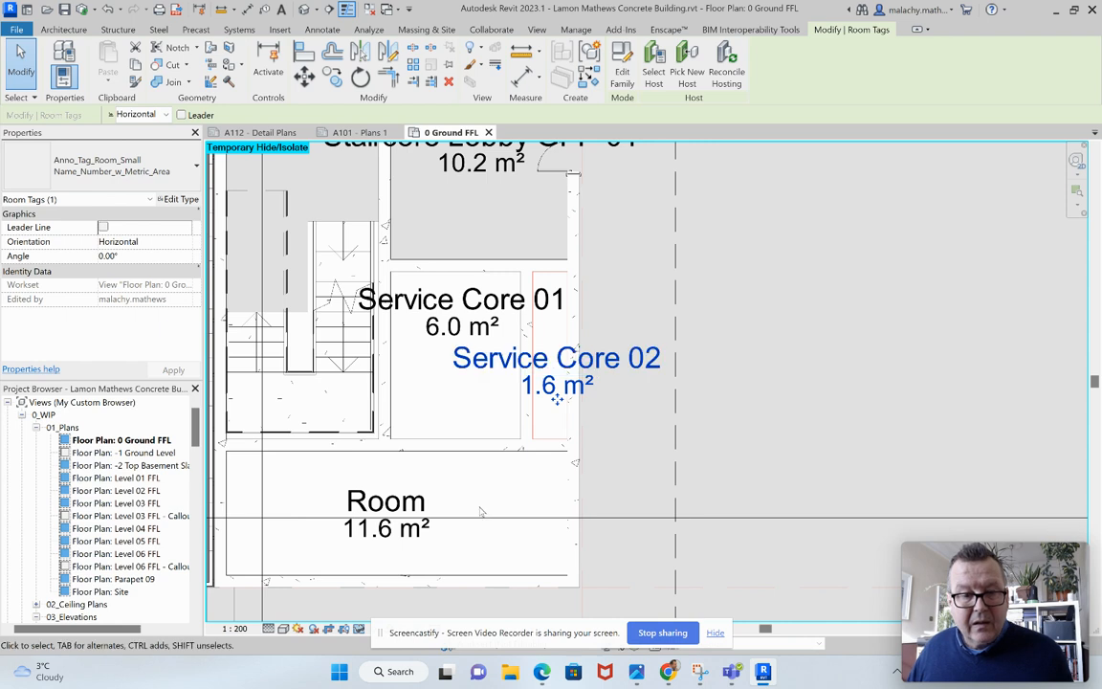
Rename the 11.6 m² room at the south end of the core as Service Core 03 through its tag.
{"action": "left_click", "coordinate": [387, 502]}
{"action": "left_click", "coordinate": [392, 502]}
{"action": "type", "text": "Servic"}
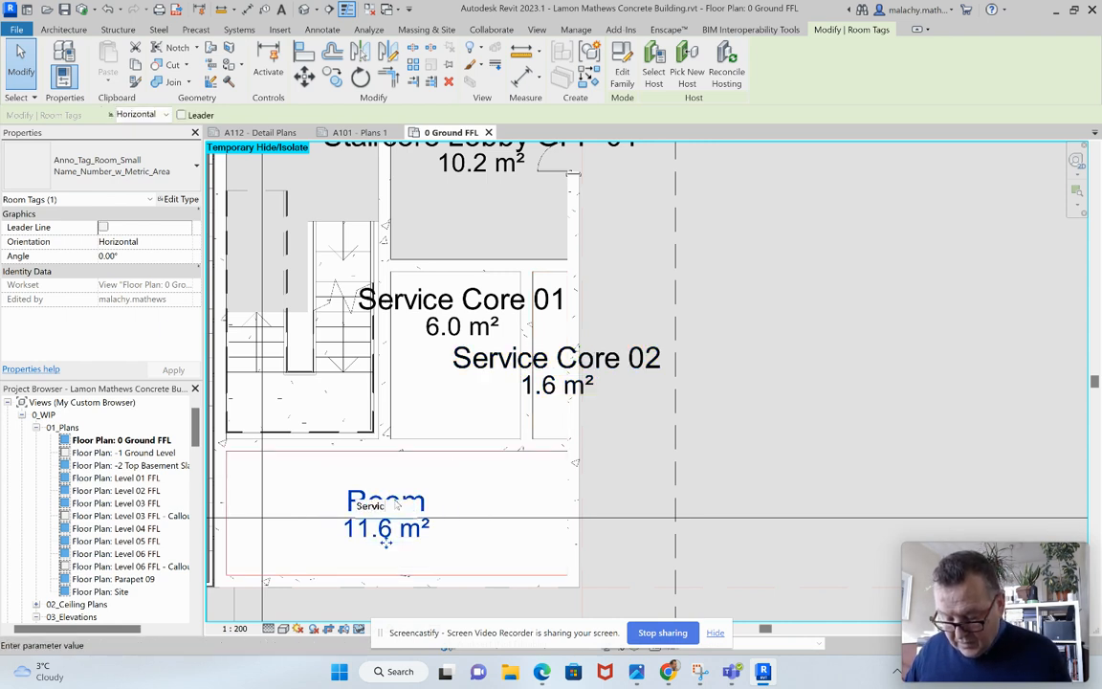
{"action": "type", "text": "e Core 03"}
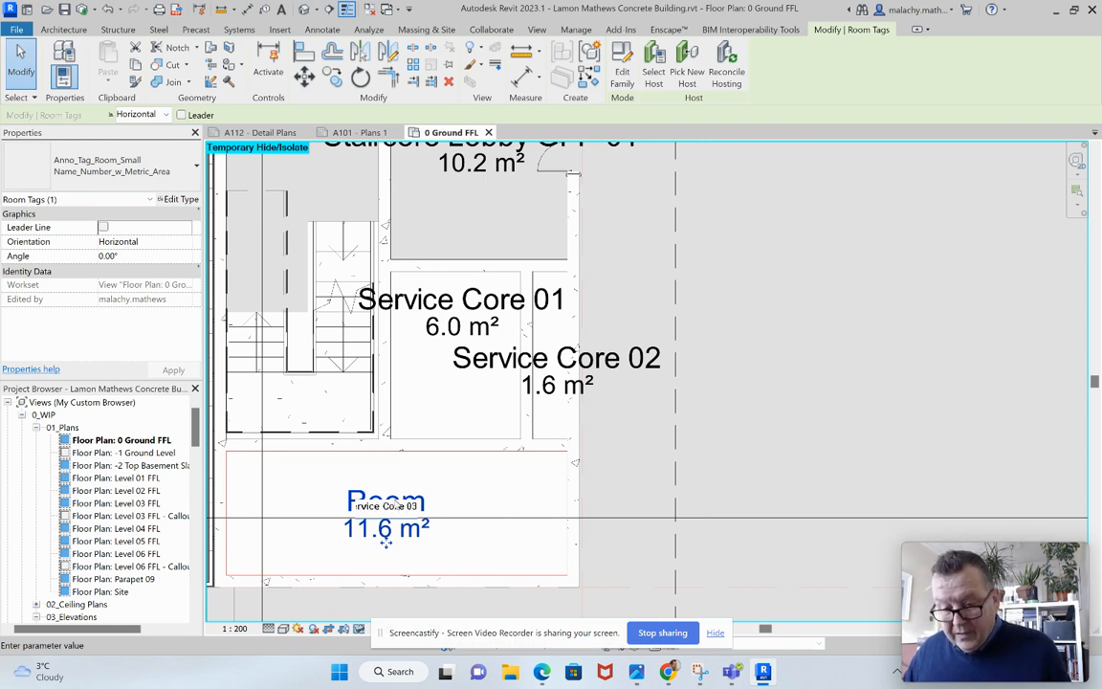
{"action": "left_click", "coordinate": [610, 487]}
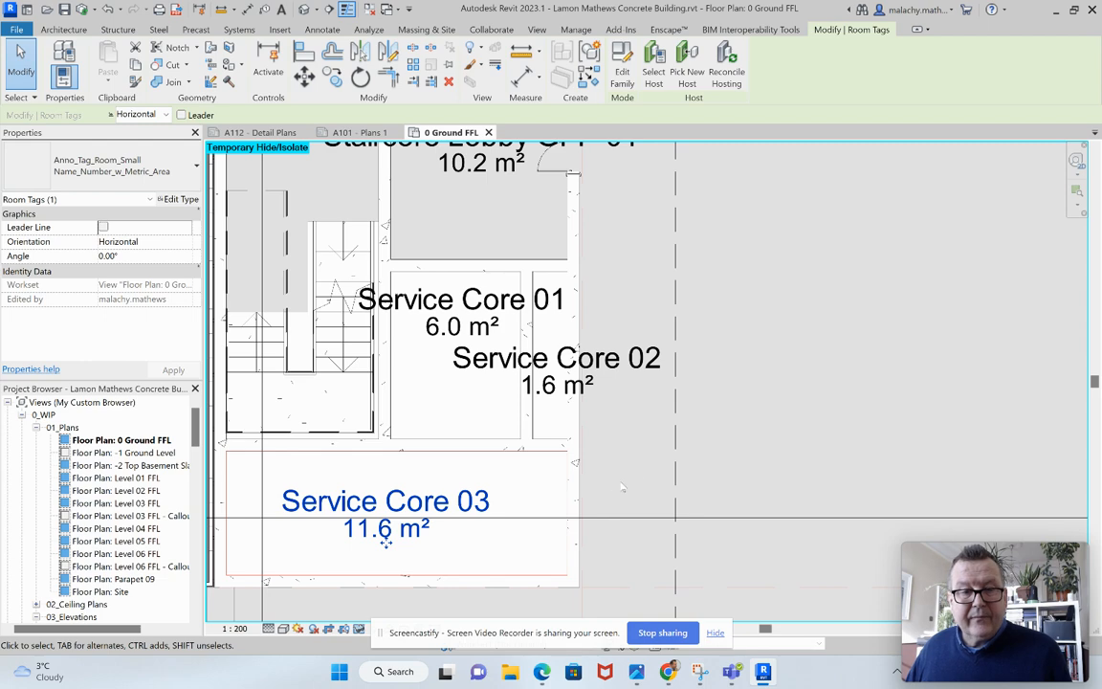
{"action": "left_click", "coordinate": [634, 477]}
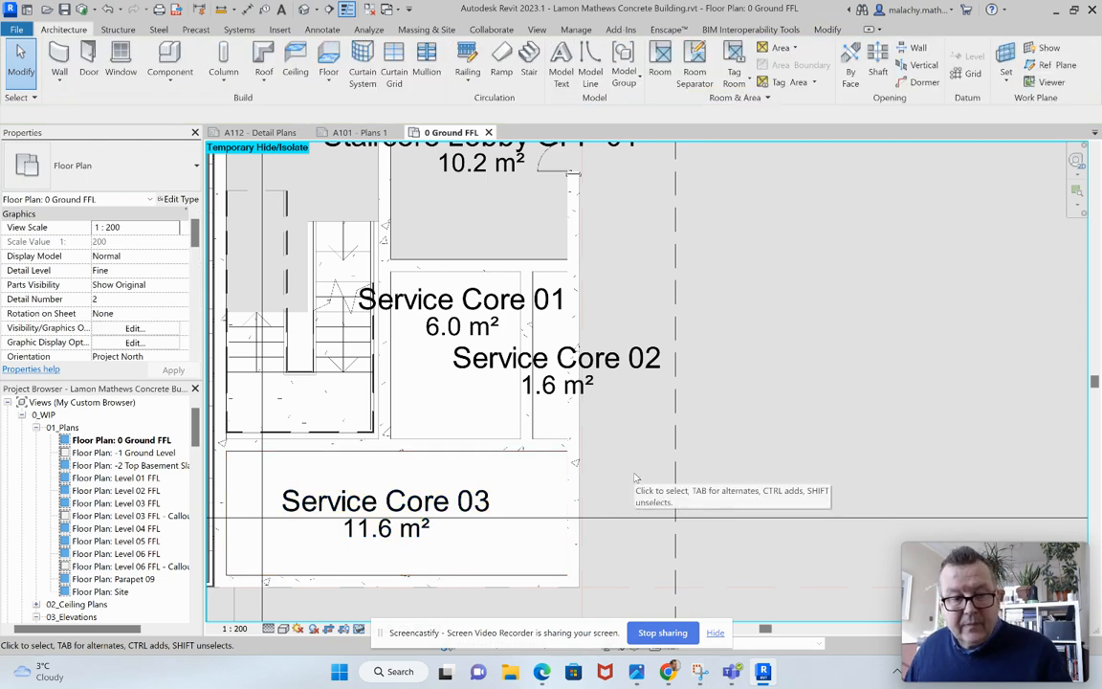
Check how the stair core's room tags read on sheet A101 - Plans 1.
{"action": "scroll", "coordinate": [634, 477], "scroll_direction": "down", "scroll_amount": 2}
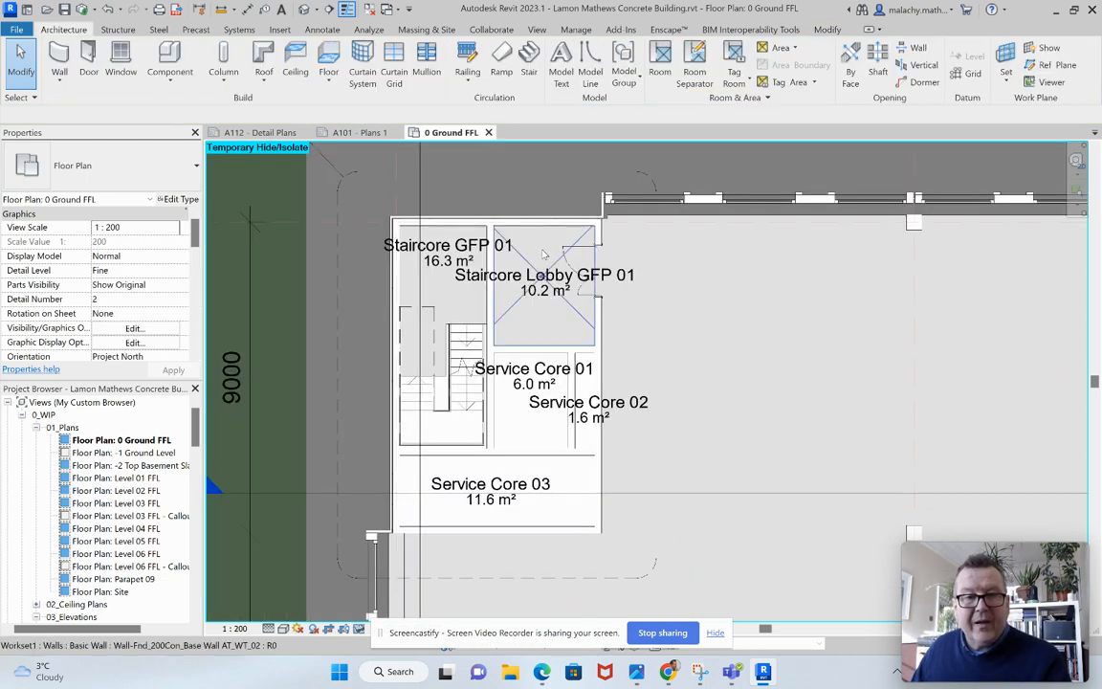
{"action": "left_click", "coordinate": [354, 132]}
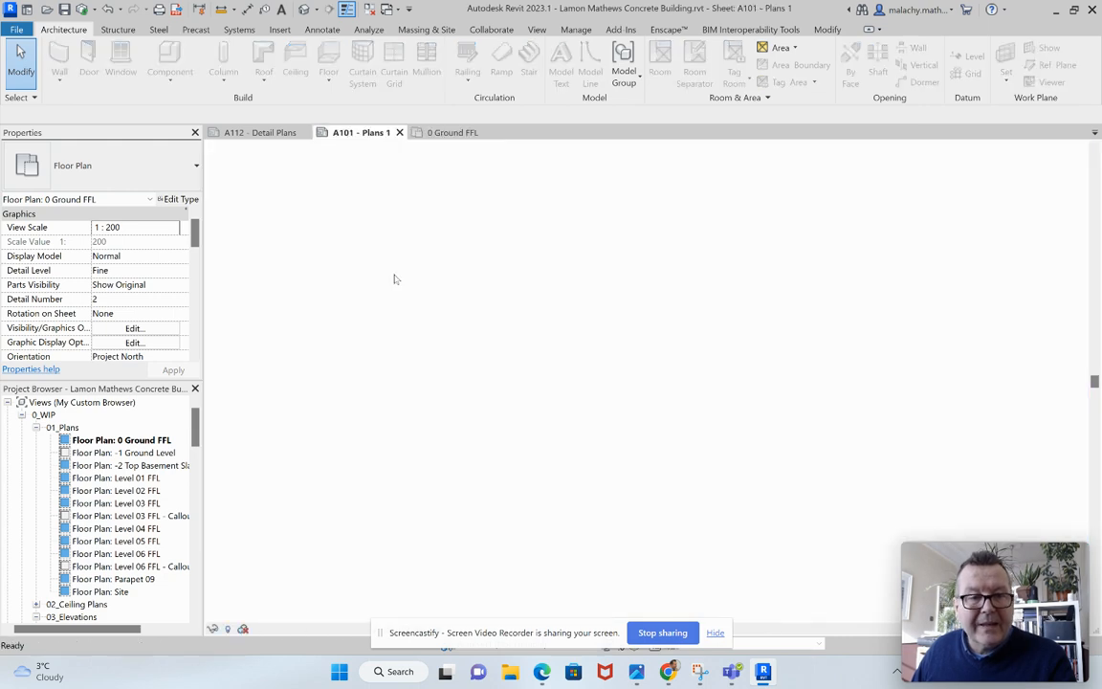
{"action": "scroll", "coordinate": [595, 436], "scroll_direction": "up", "scroll_amount": 6}
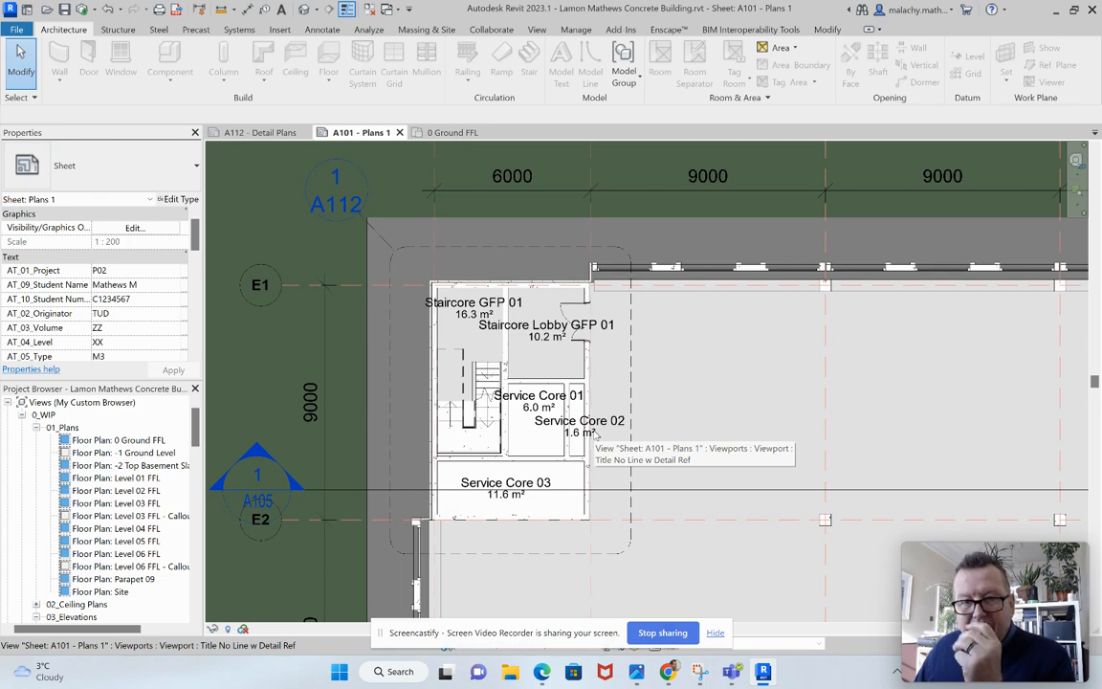
{"action": "scroll", "coordinate": [595, 435], "scroll_direction": "down", "scroll_amount": 2}
{"action": "scroll", "coordinate": [595, 436], "scroll_direction": "down", "scroll_amount": 3}
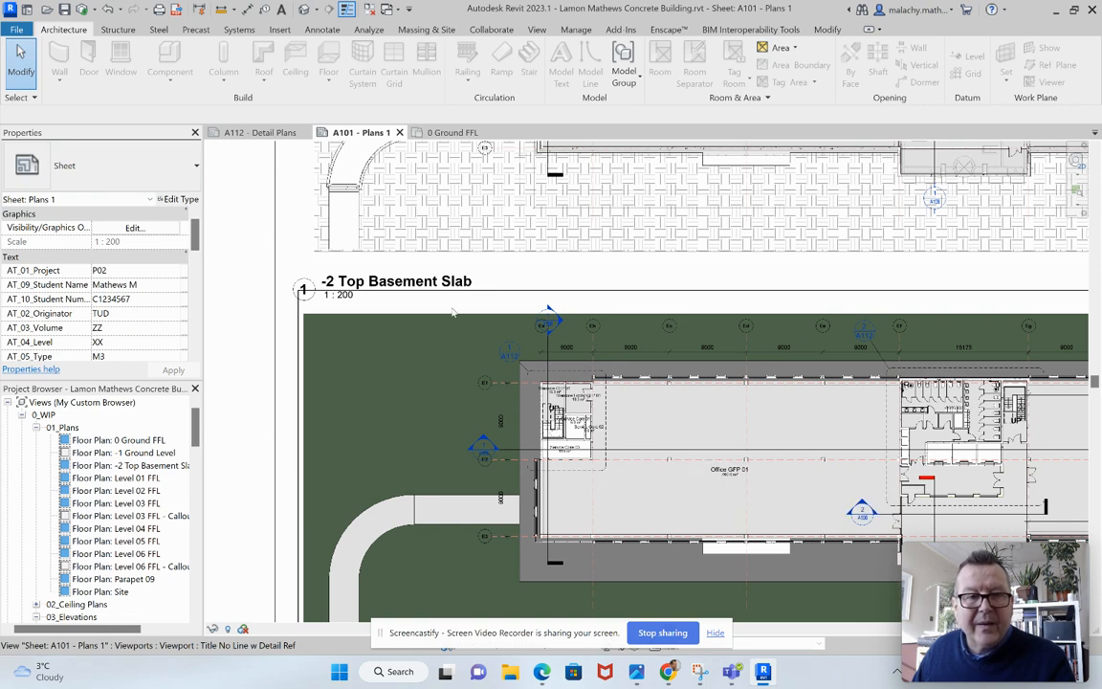
On the 0 Ground FFL plan, place tagged rooms in the central core's entrance hall, the lift lobby and the small room beside it.
{"action": "left_click", "coordinate": [478, 131]}
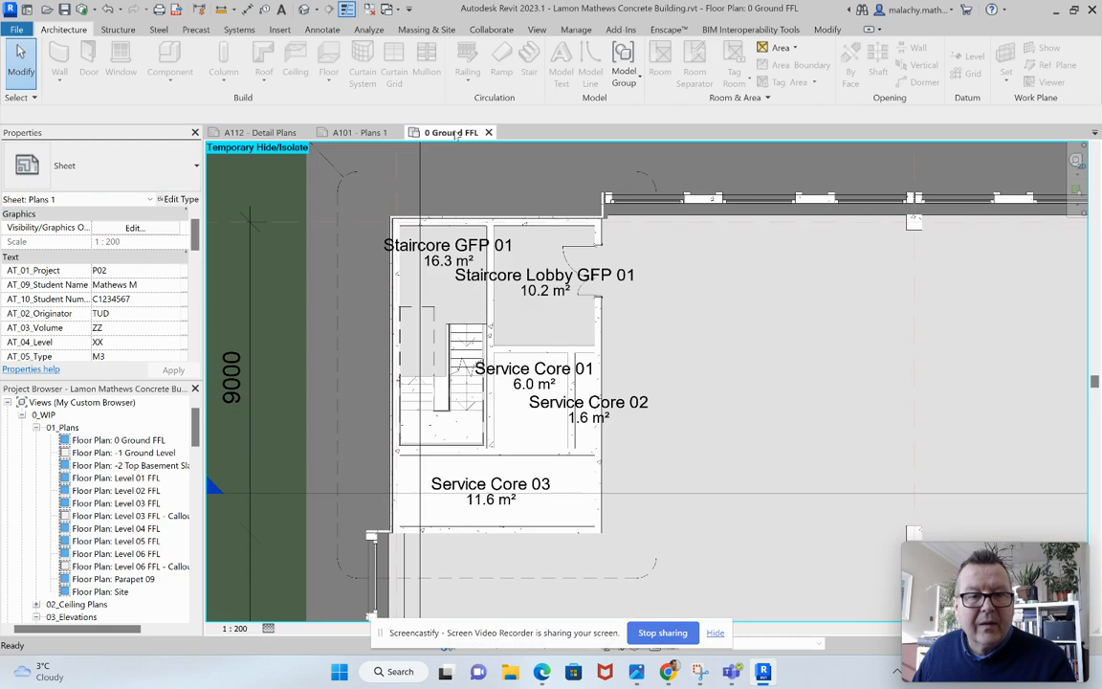
{"action": "scroll", "coordinate": [731, 357], "scroll_direction": "down", "scroll_amount": 4}
{"action": "middle_click_drag", "start_coordinate": [732, 358], "coordinate": [495, 329]}
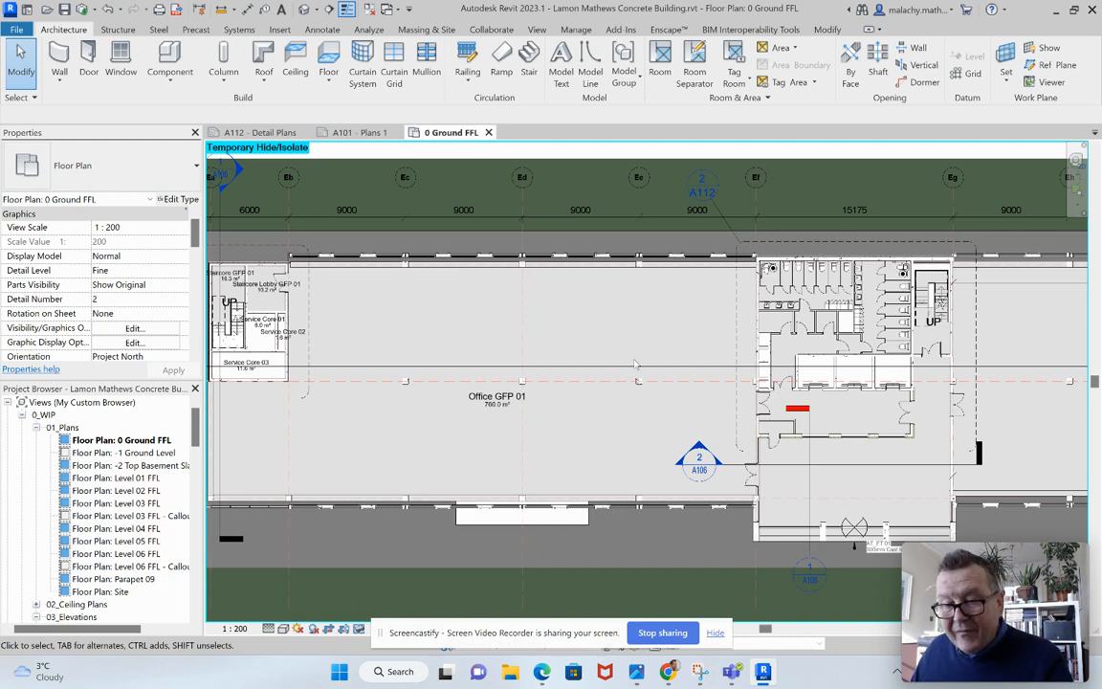
{"action": "middle_click_drag", "start_coordinate": [695, 387], "coordinate": [459, 273]}
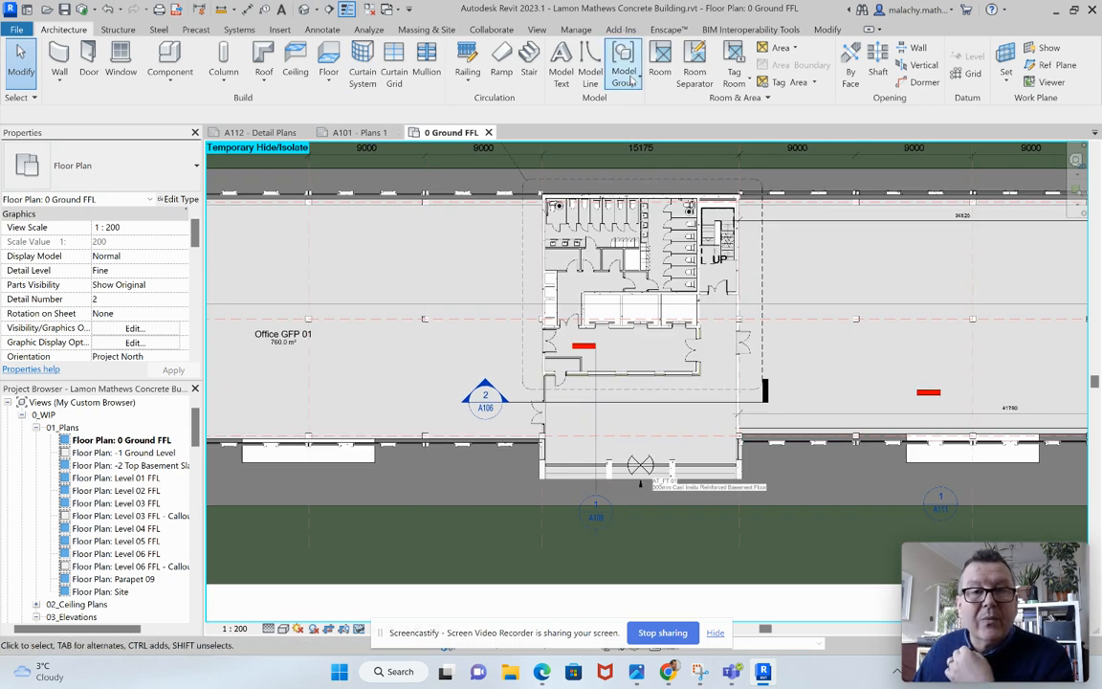
{"action": "left_click", "coordinate": [662, 75]}
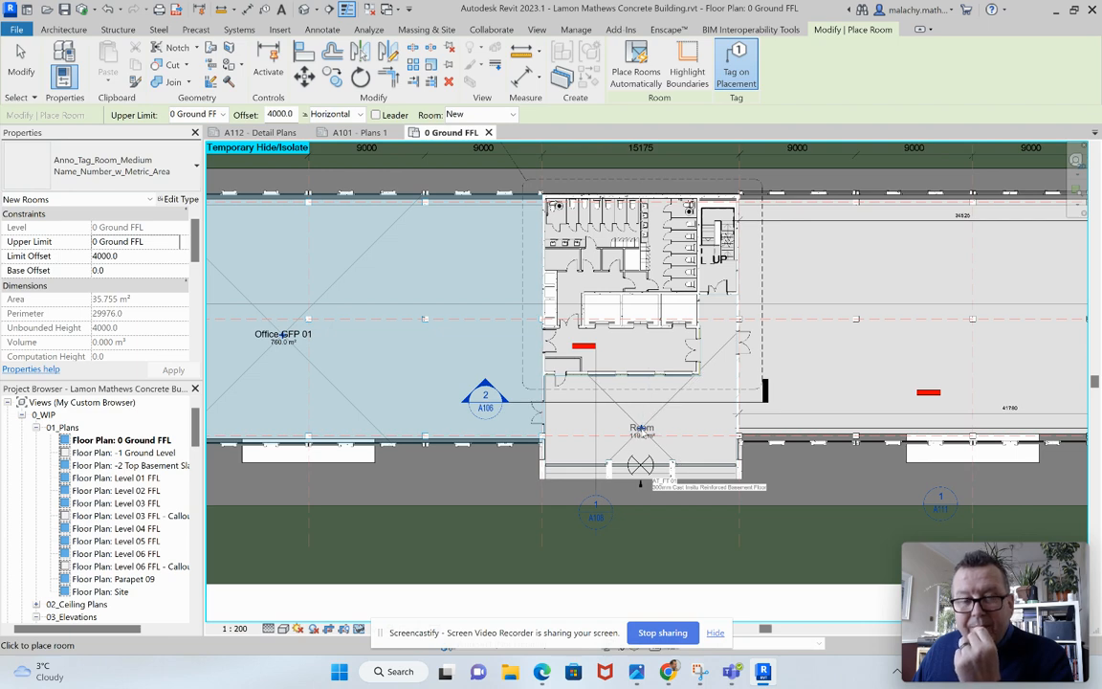
{"action": "scroll", "coordinate": [641, 428], "scroll_direction": "up", "scroll_amount": 2}
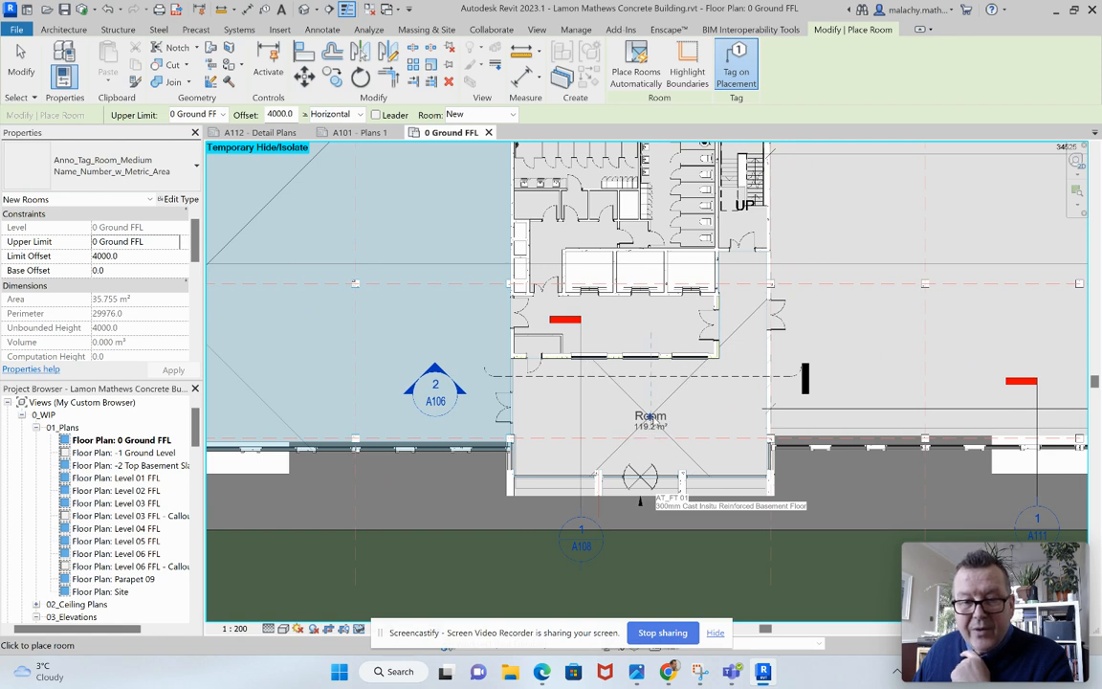
{"action": "left_click", "coordinate": [650, 415]}
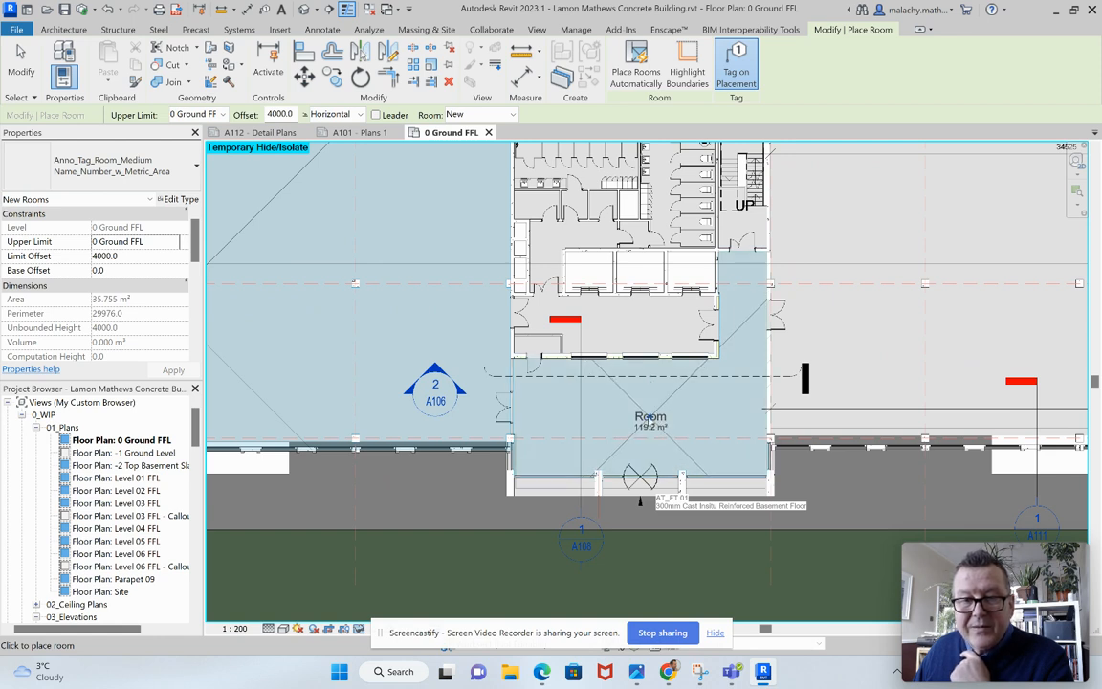
{"action": "scroll", "coordinate": [624, 332], "scroll_direction": "up", "scroll_amount": 3}
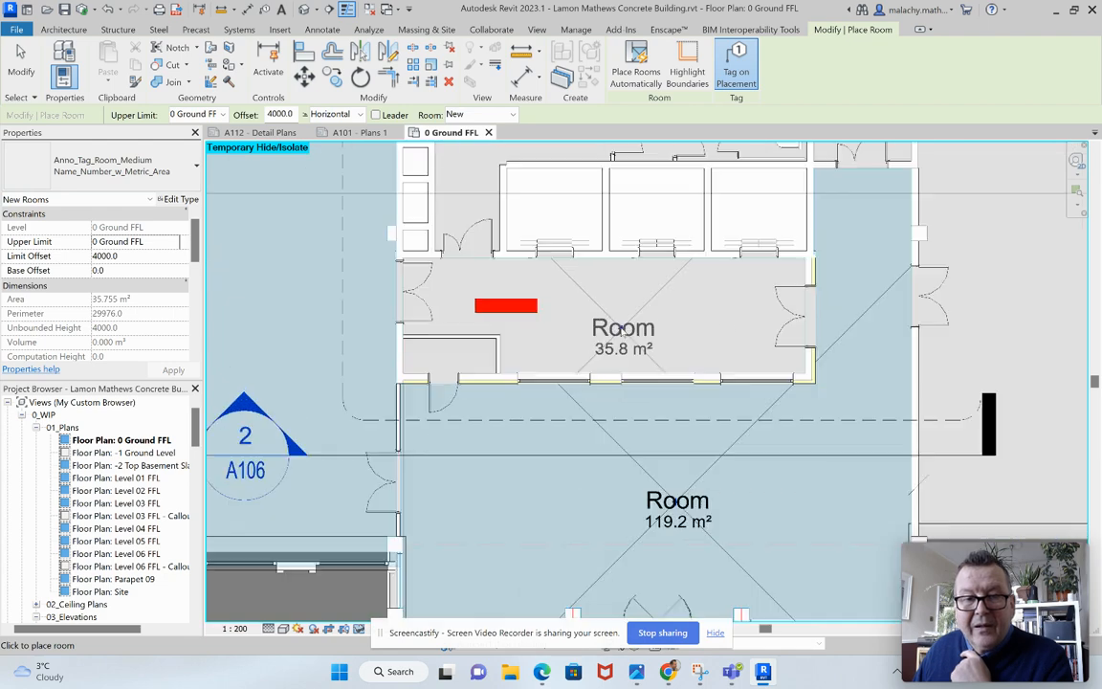
{"action": "left_click", "coordinate": [622, 330]}
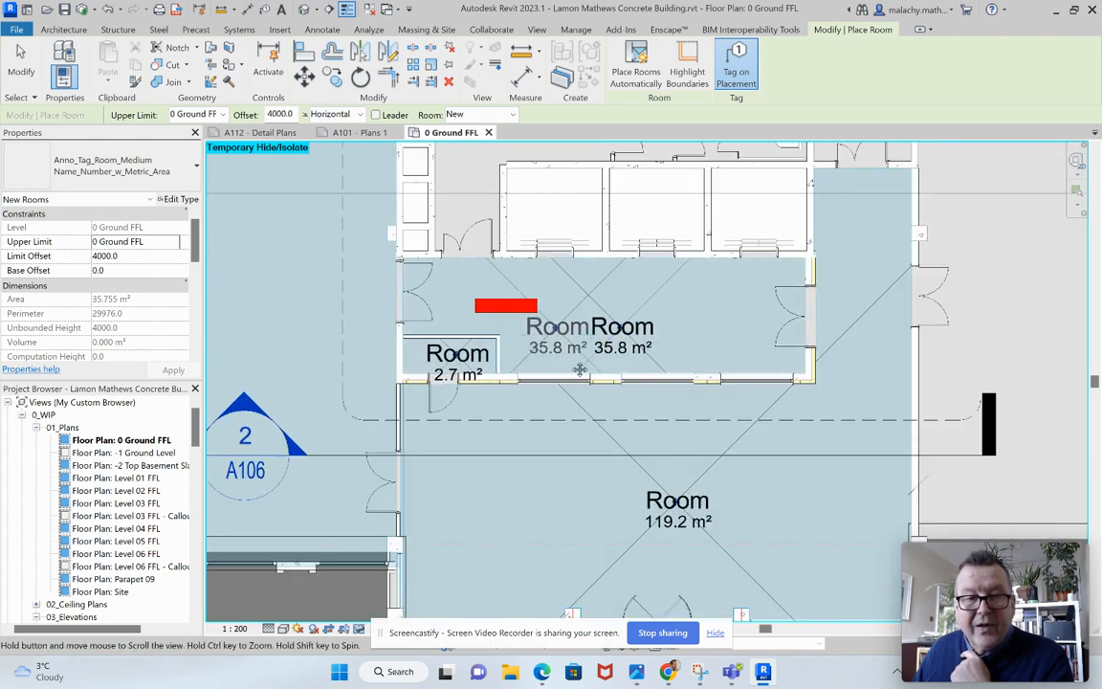
Place a tagged room in each of the three lift shafts north of the lift lobby.
{"action": "middle_click_drag", "start_coordinate": [564, 335], "coordinate": [593, 485]}
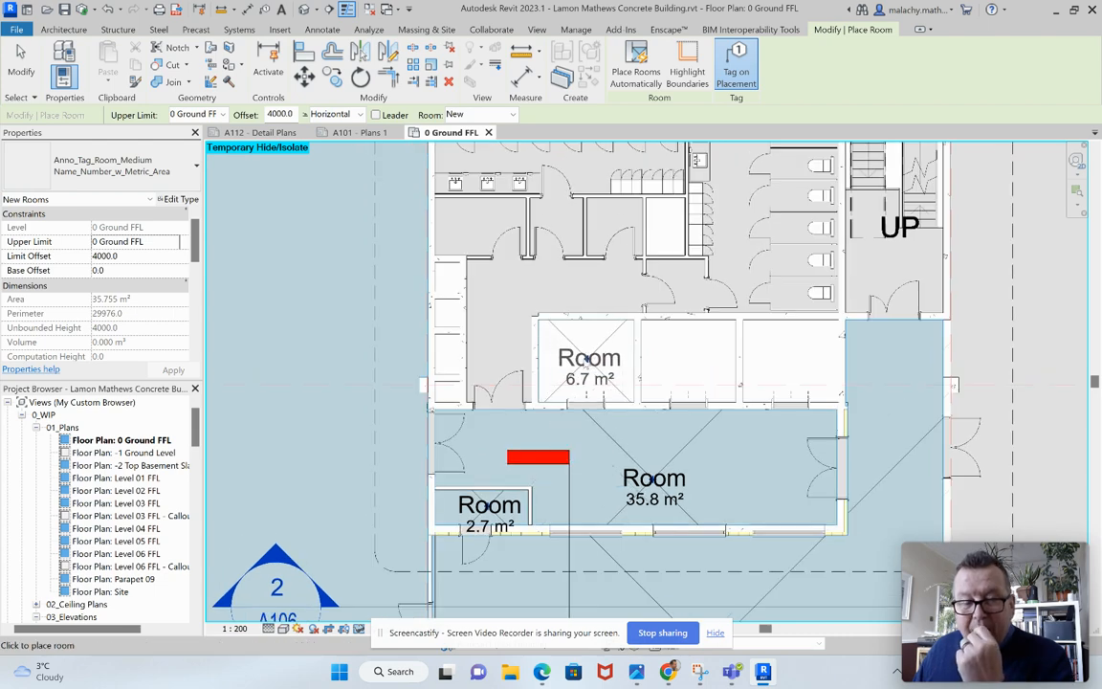
{"action": "left_click", "coordinate": [587, 366]}
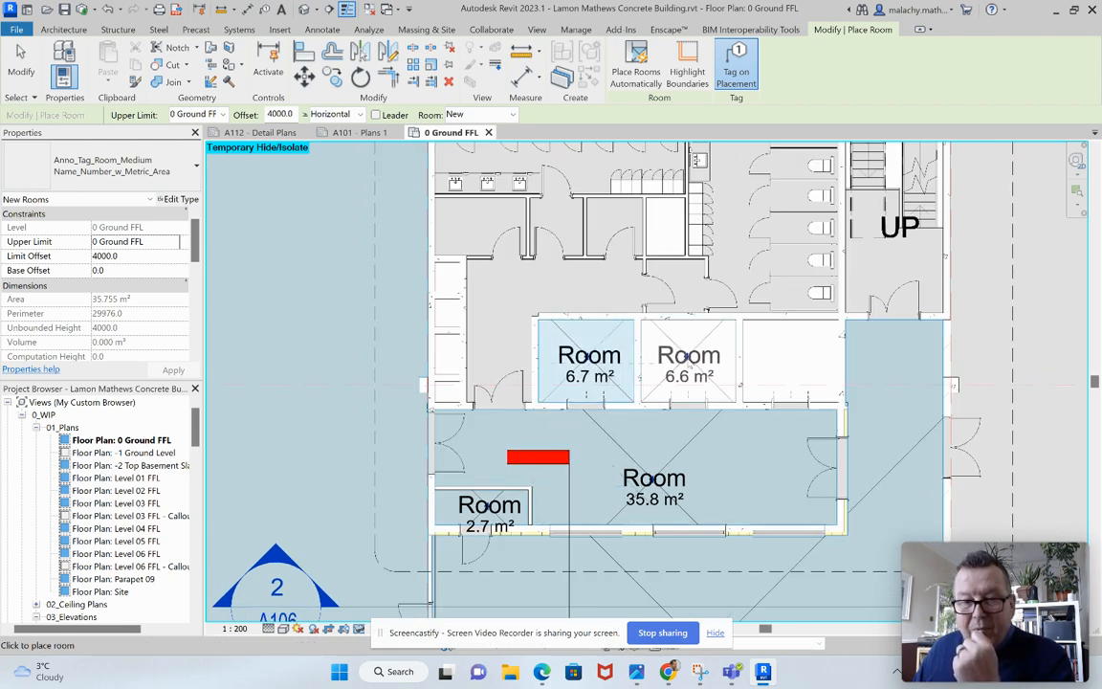
{"action": "left_click", "coordinate": [688, 366]}
{"action": "left_click", "coordinate": [791, 365]}
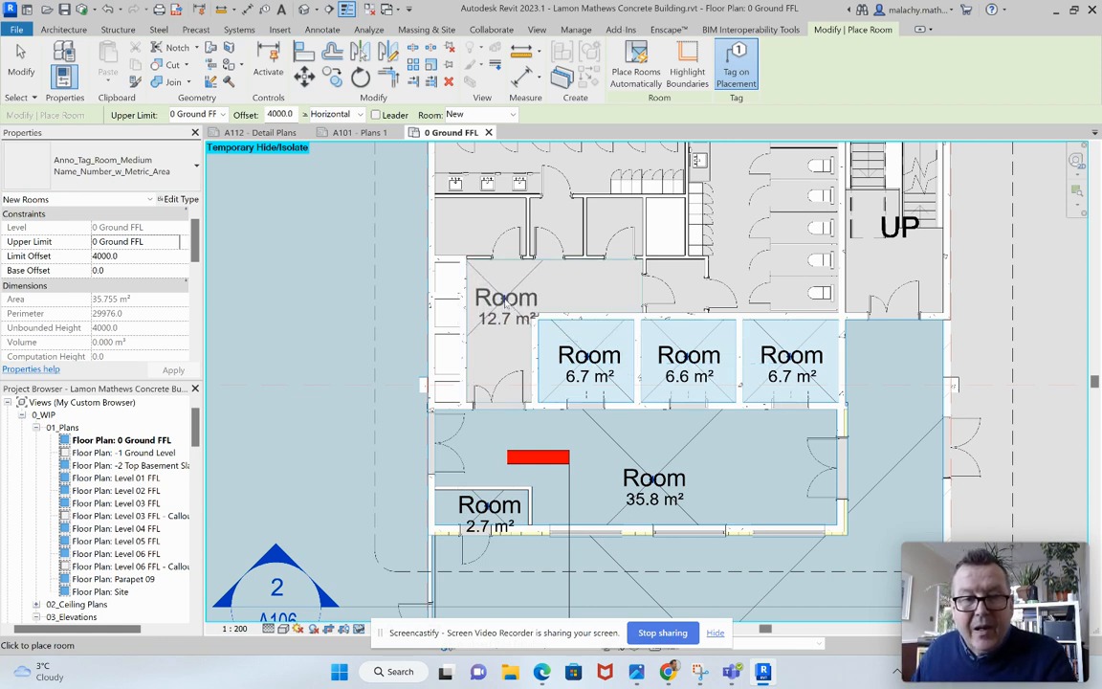
Place tagged rooms in the corridor behind the lifts, the four small rooms north of it and the small lobby at its east end.
{"action": "left_click", "coordinate": [505, 303]}
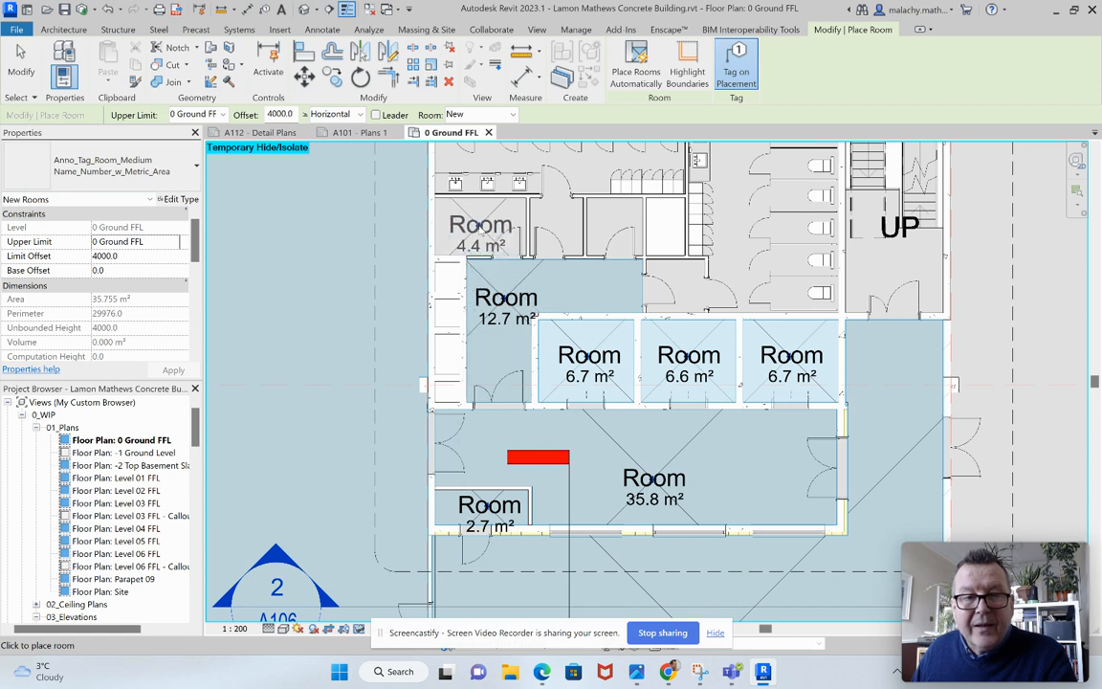
{"action": "left_click", "coordinate": [481, 235]}
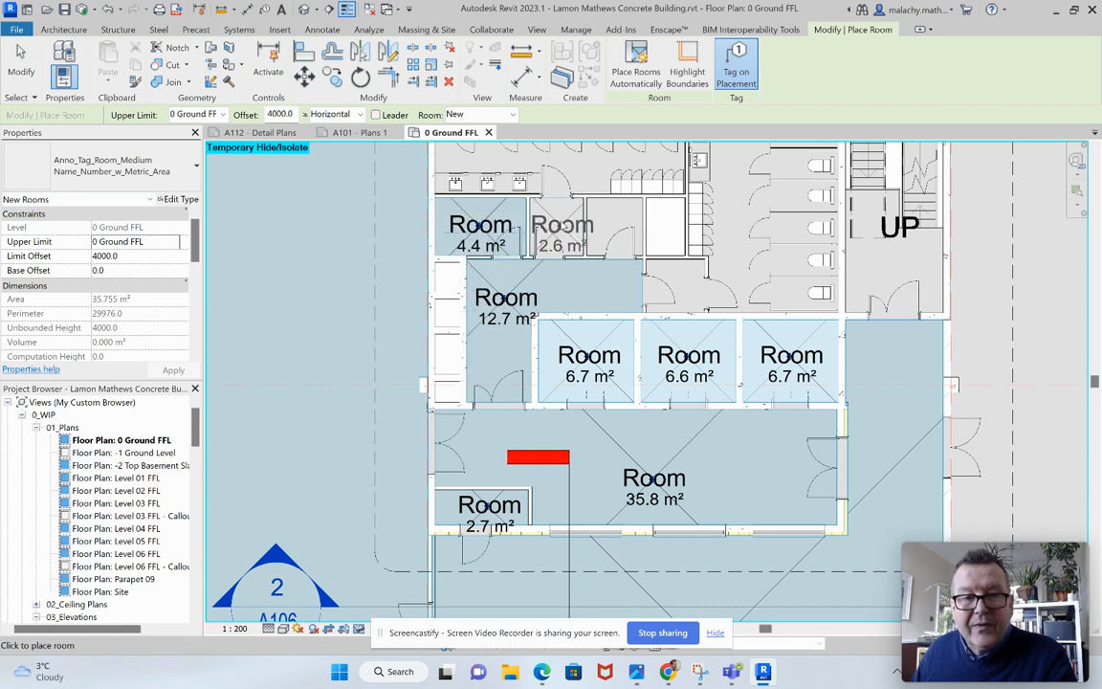
{"action": "left_click", "coordinate": [562, 234]}
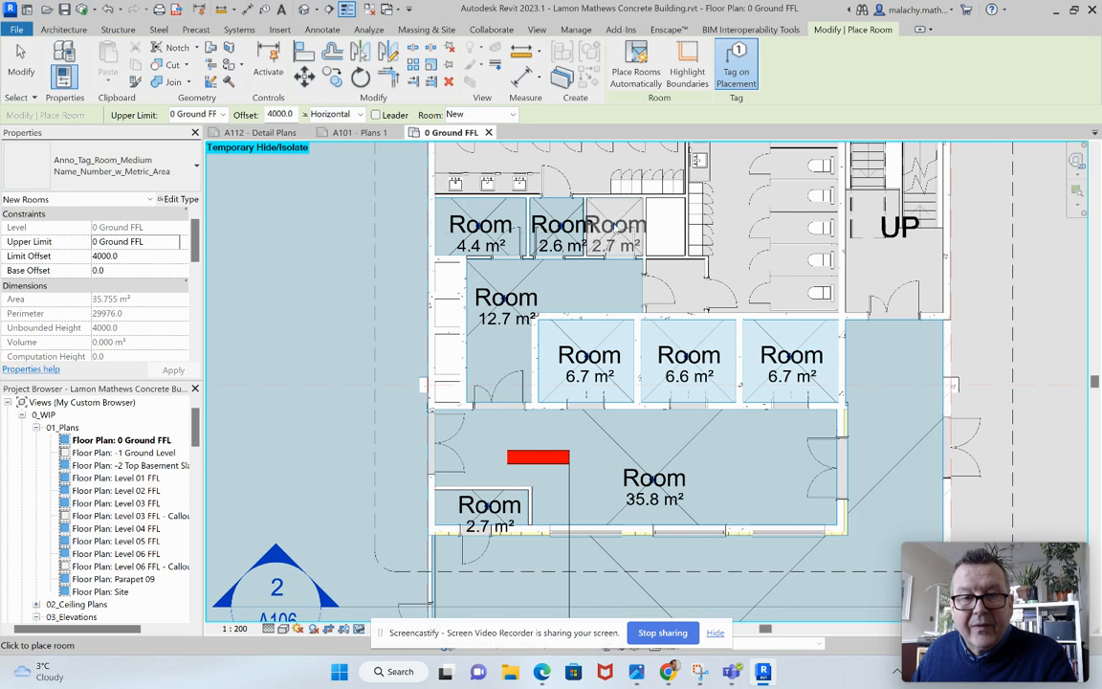
{"action": "left_click", "coordinate": [616, 235]}
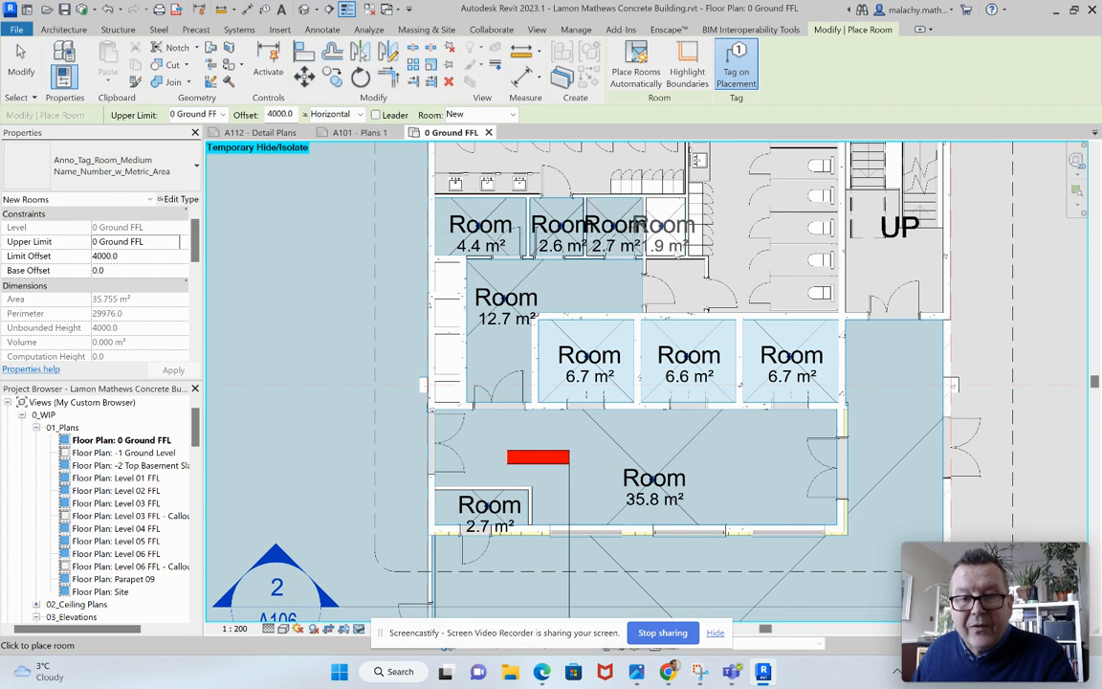
{"action": "left_click", "coordinate": [668, 234]}
{"action": "left_click", "coordinate": [679, 285]}
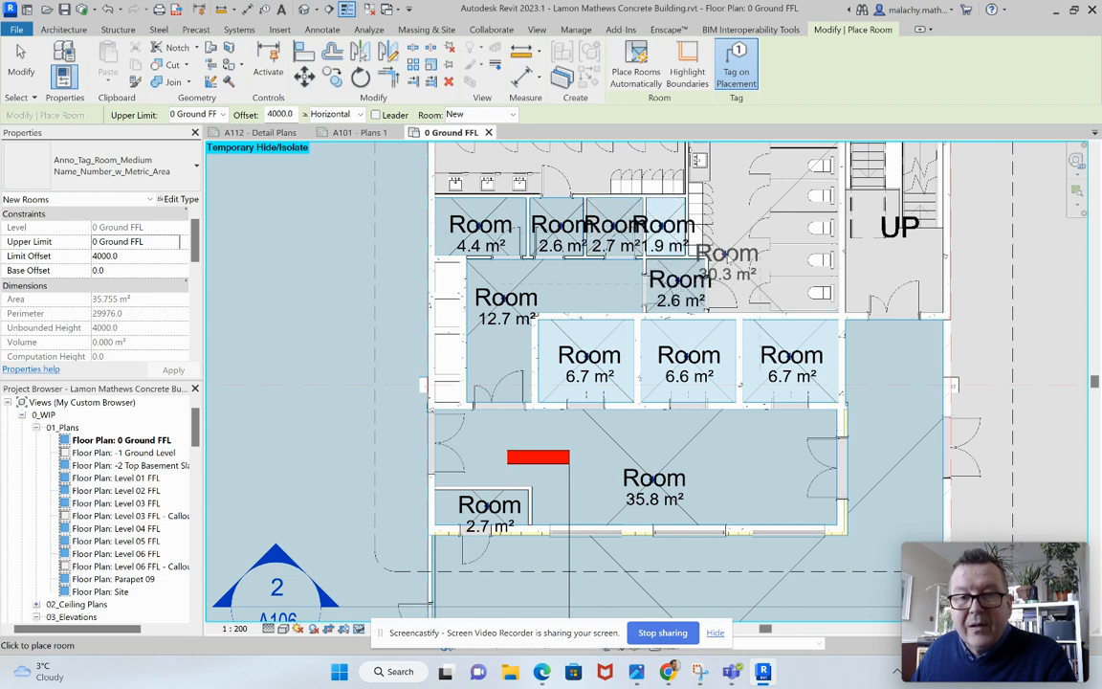
Place tagged rooms in the two toilet areas at the north end of the central core.
{"action": "middle_click_drag", "start_coordinate": [729, 268], "coordinate": [682, 413]}
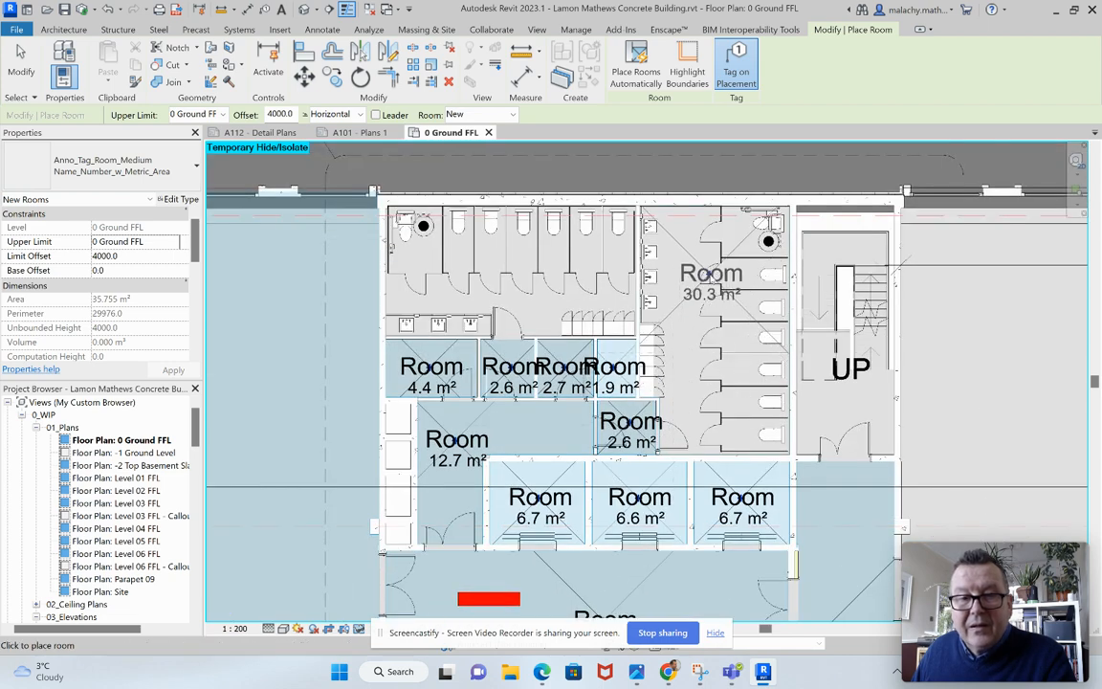
{"action": "left_click", "coordinate": [711, 283]}
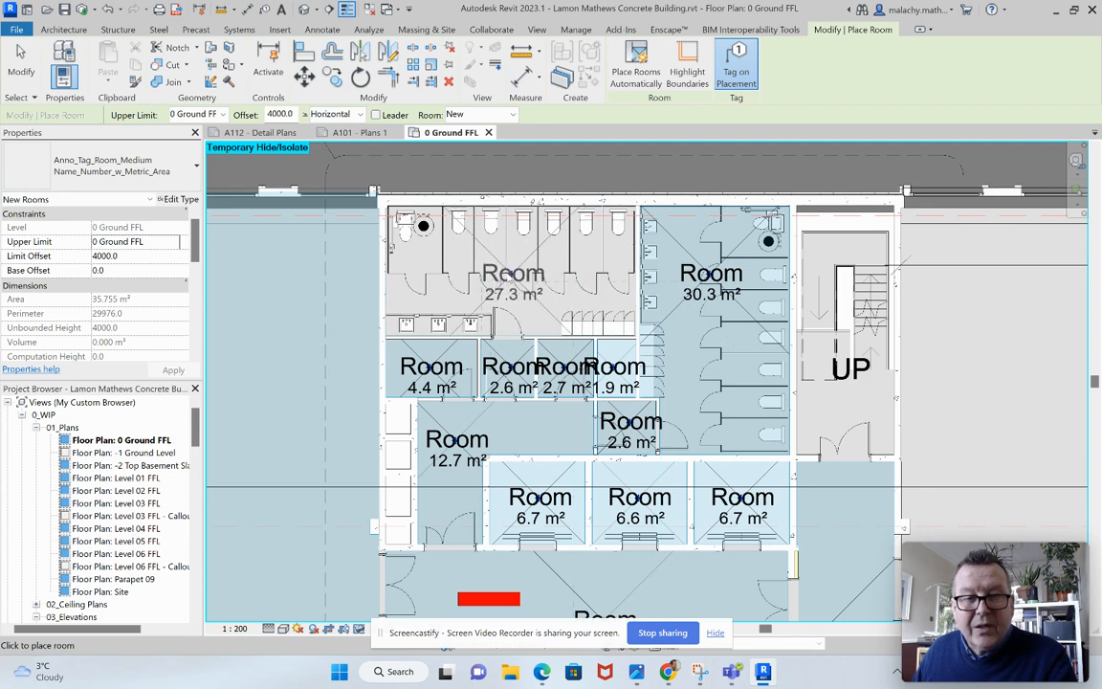
{"action": "left_click", "coordinate": [513, 283]}
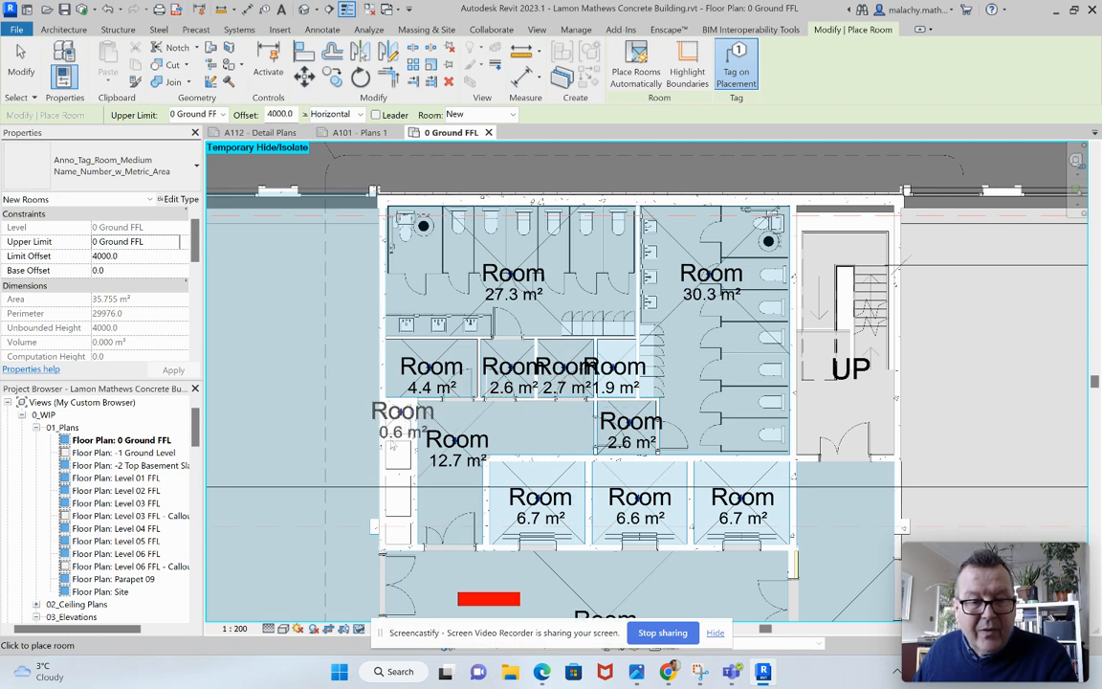
Place tagged rooms in the four narrow service ducts along the core's west wall and in its staircase.
{"action": "left_click", "coordinate": [394, 432]}
{"action": "left_click", "coordinate": [392, 463]}
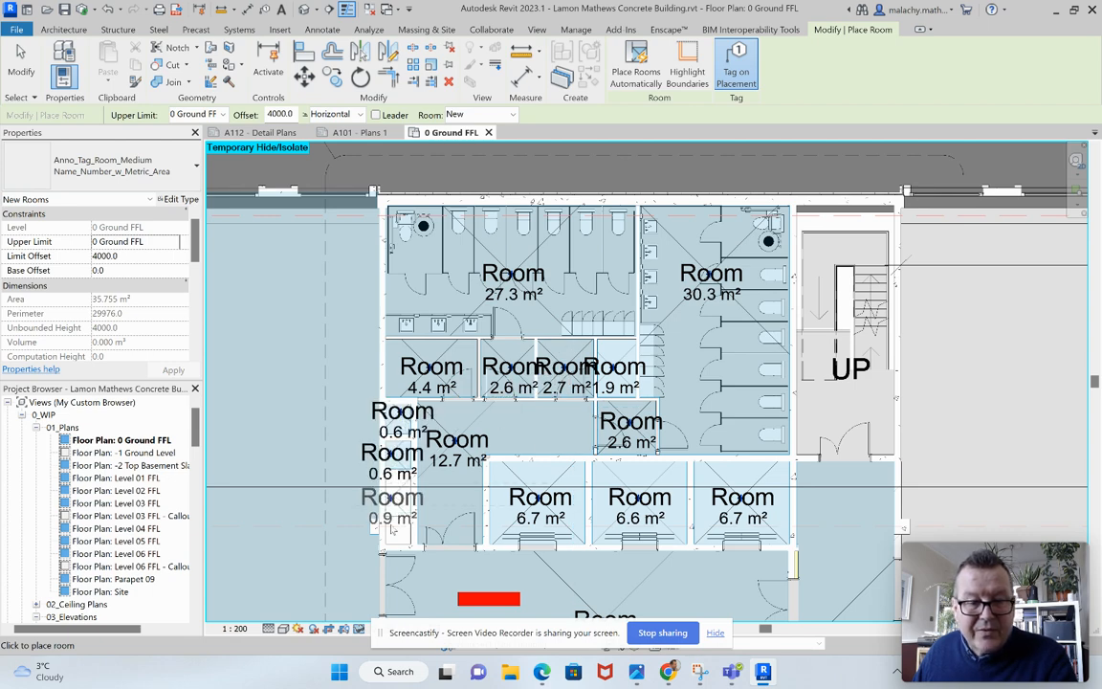
{"action": "left_click", "coordinate": [392, 521]}
{"action": "left_click", "coordinate": [392, 536]}
{"action": "scroll", "coordinate": [582, 363], "scroll_direction": "down", "scroll_amount": 1}
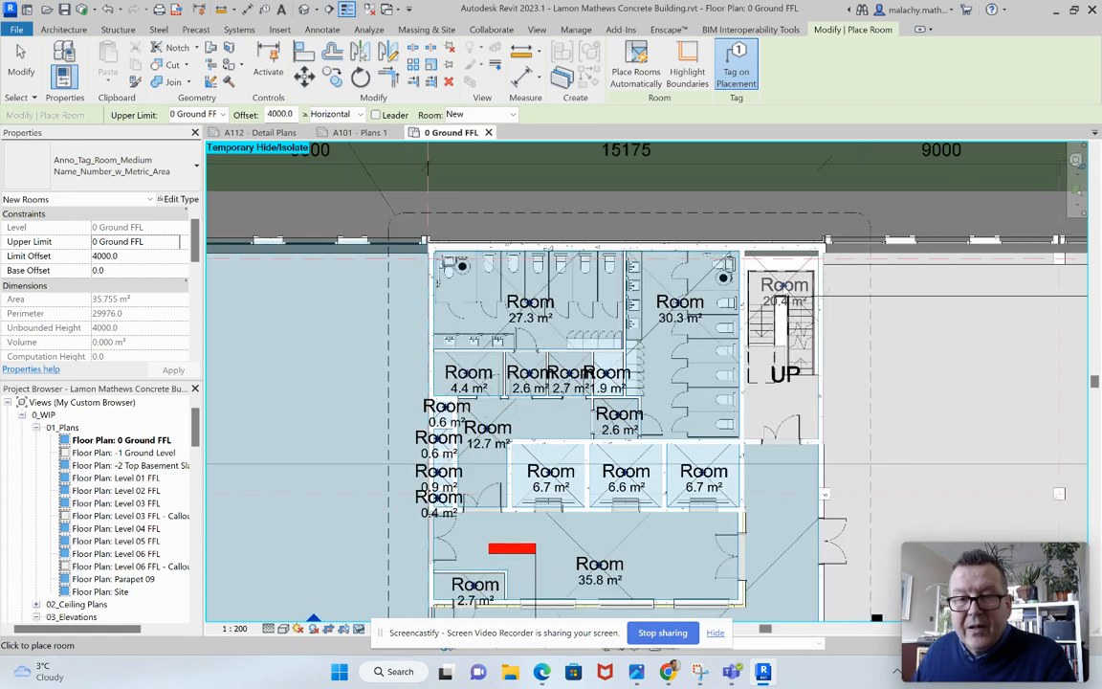
{"action": "left_click", "coordinate": [785, 287]}
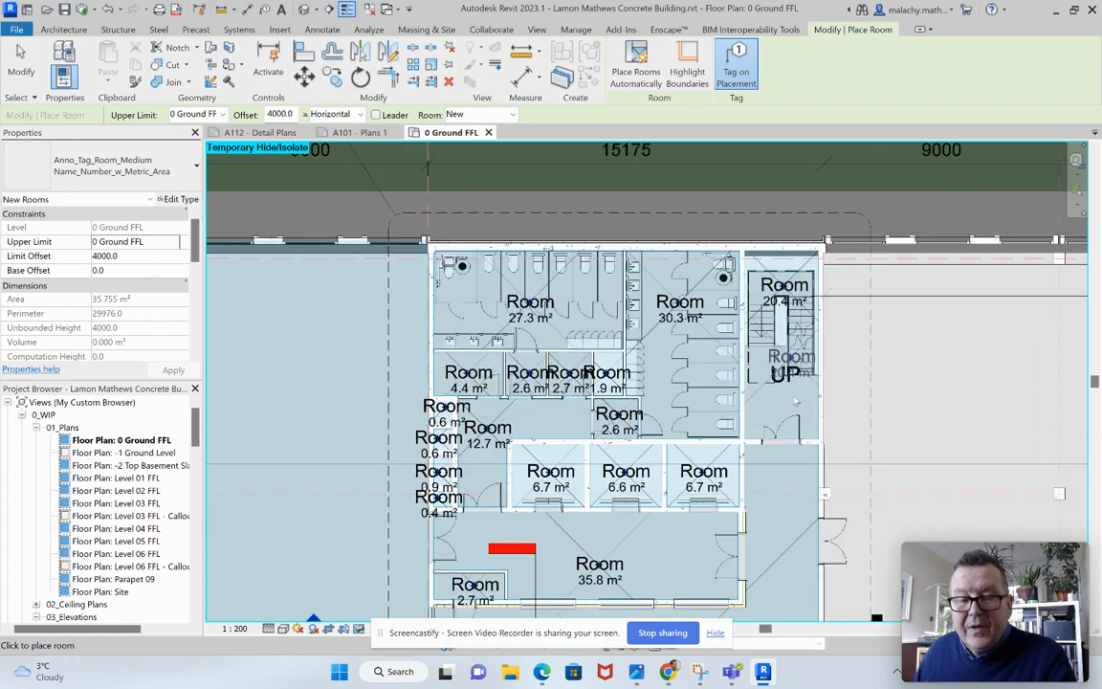
Check the east office's boundary for gaps at its south-east corner and compare it with the building's south-west corner.
{"action": "scroll", "coordinate": [794, 398], "scroll_direction": "down", "scroll_amount": 1}
{"action": "middle_click_drag", "start_coordinate": [661, 364], "coordinate": [629, 330]}
{"action": "middle_click_drag", "start_coordinate": [785, 411], "coordinate": [444, 345]}
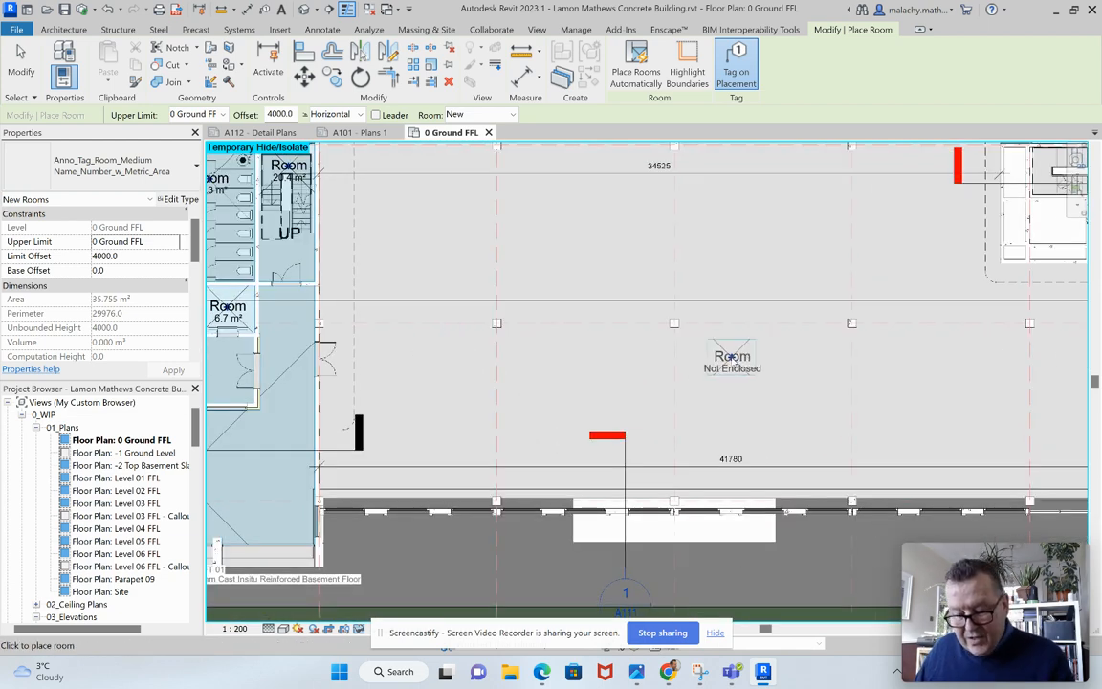
{"action": "key", "text": "Escape"}
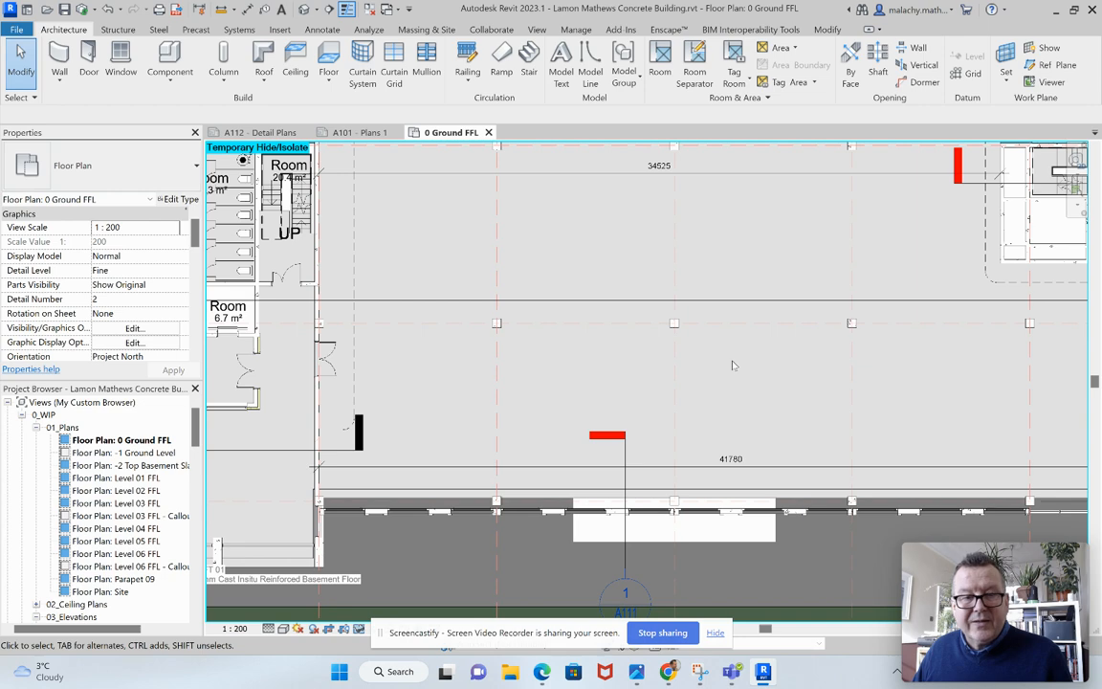
{"action": "scroll", "coordinate": [726, 382], "scroll_direction": "down", "scroll_amount": 3}
{"action": "scroll", "coordinate": [615, 397], "scroll_direction": "up", "scroll_amount": 1}
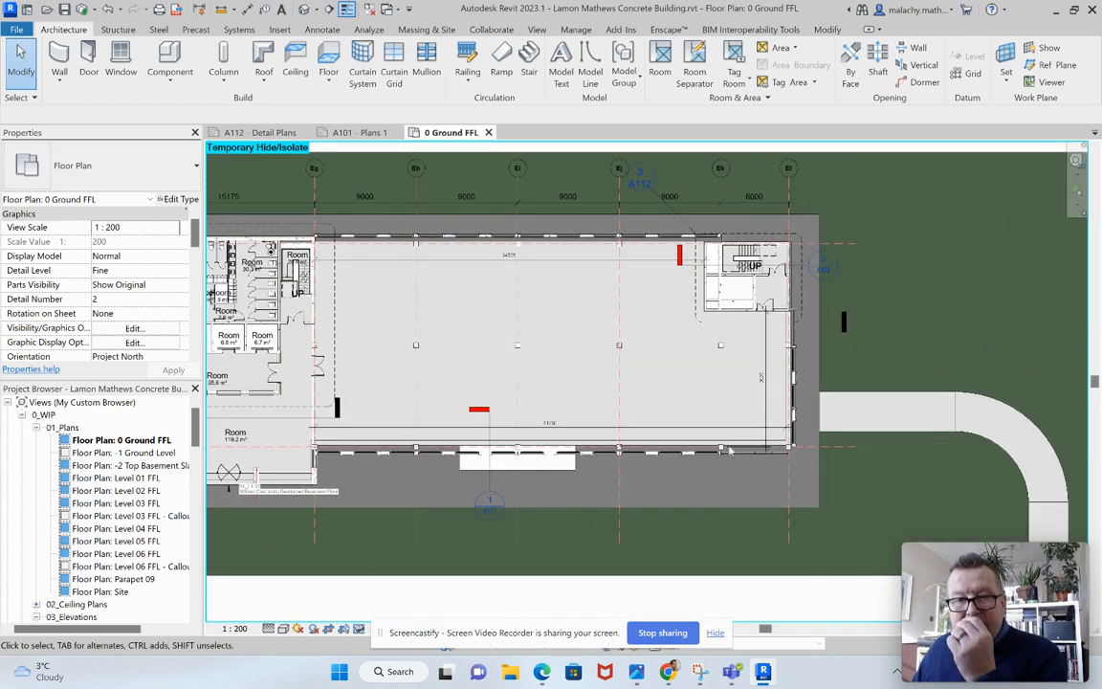
{"action": "scroll", "coordinate": [708, 412], "scroll_direction": "up", "scroll_amount": 5}
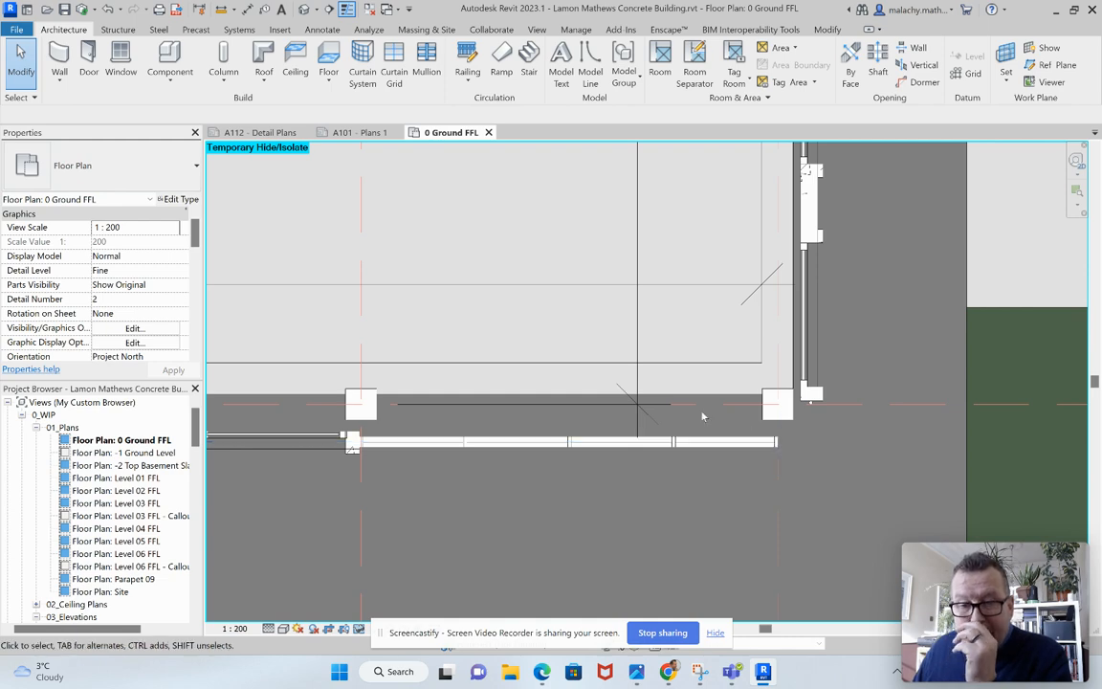
{"action": "scroll", "coordinate": [702, 416], "scroll_direction": "down", "scroll_amount": 5}
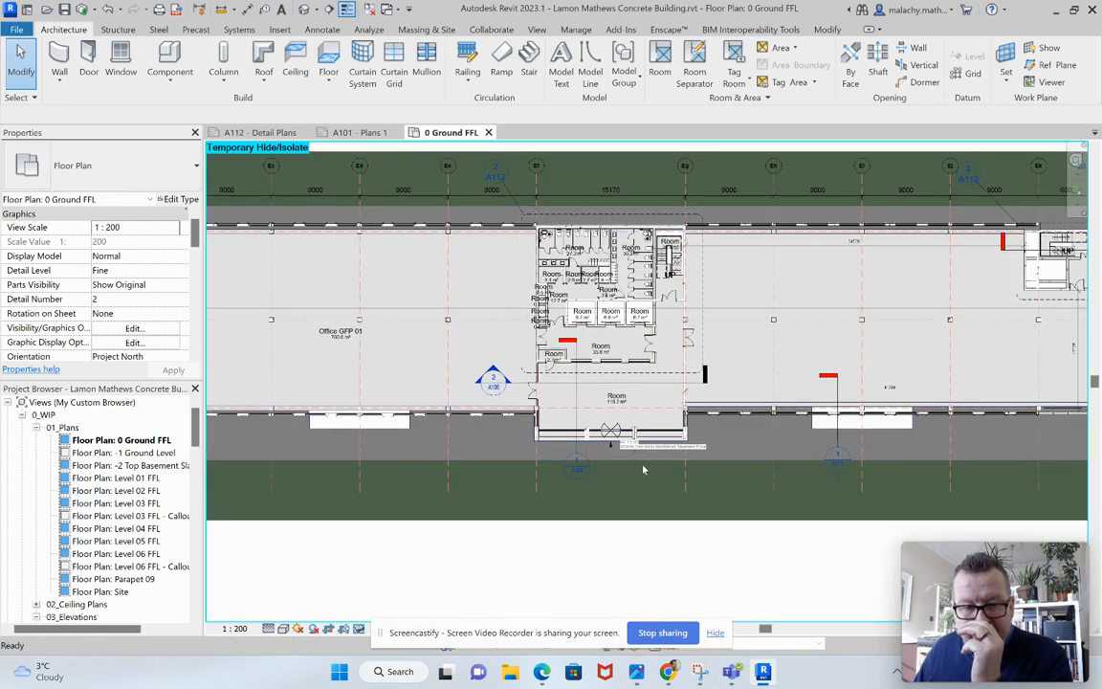
{"action": "scroll", "coordinate": [459, 421], "scroll_direction": "up", "scroll_amount": 6}
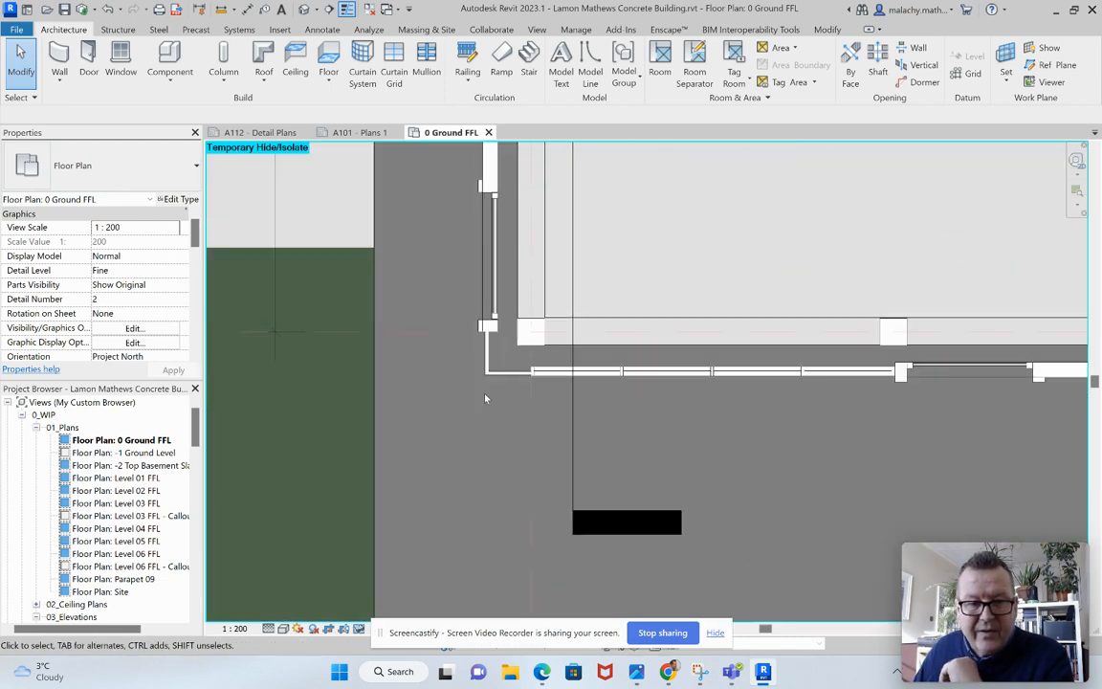
Using the south-west corner's insulated-panel wall type, draw an L-shaped return at the south-east corner, 590 mm south and then west to the curtain wall's end.
{"action": "left_click", "coordinate": [488, 373]}
{"action": "right_click", "coordinate": [488, 375]}
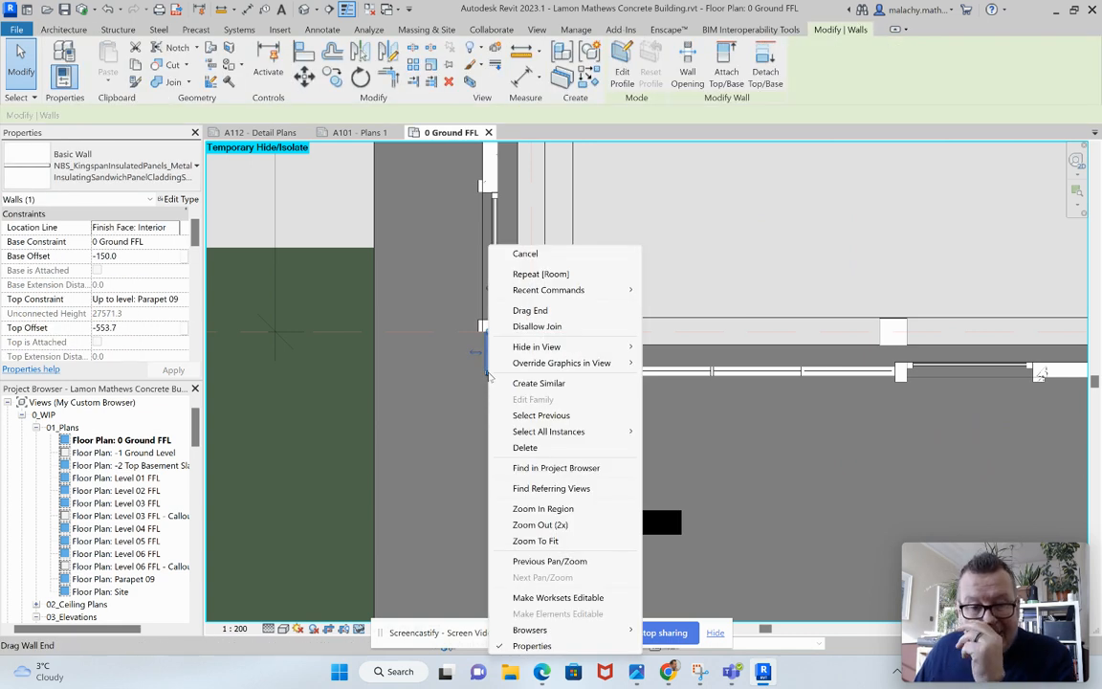
{"action": "left_click", "coordinate": [536, 383]}
{"action": "scroll", "coordinate": [536, 383], "scroll_direction": "up", "scroll_amount": 2}
{"action": "scroll", "coordinate": [536, 383], "scroll_direction": "down", "scroll_amount": 4}
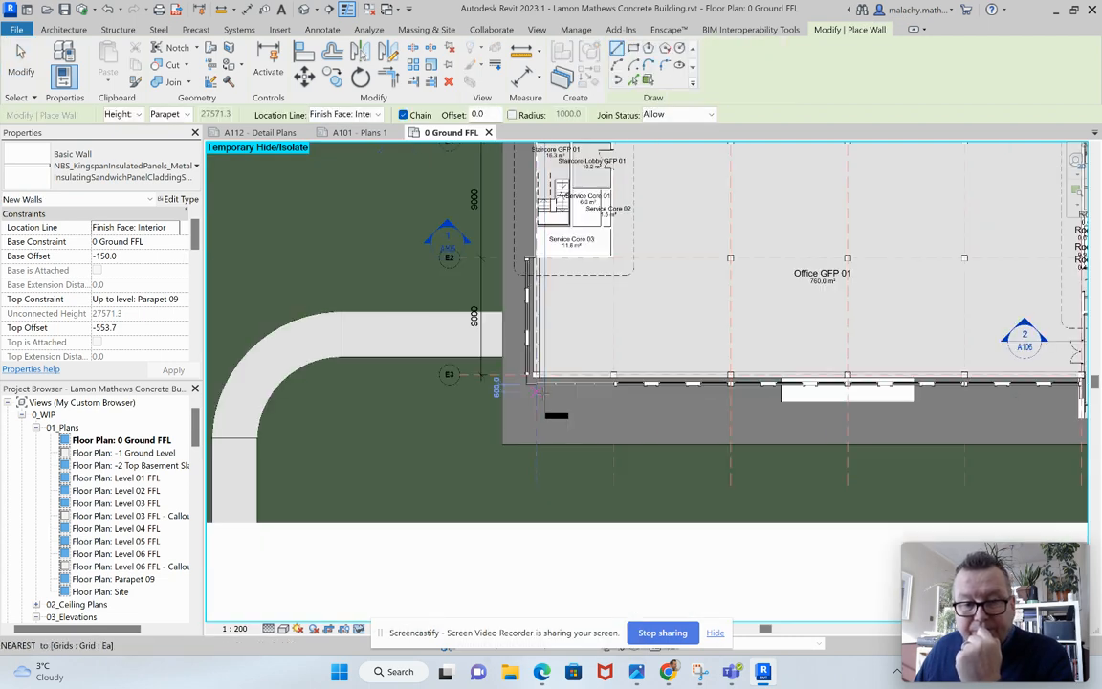
{"action": "middle_click_drag", "start_coordinate": [403, 408], "coordinate": [213, 423]}
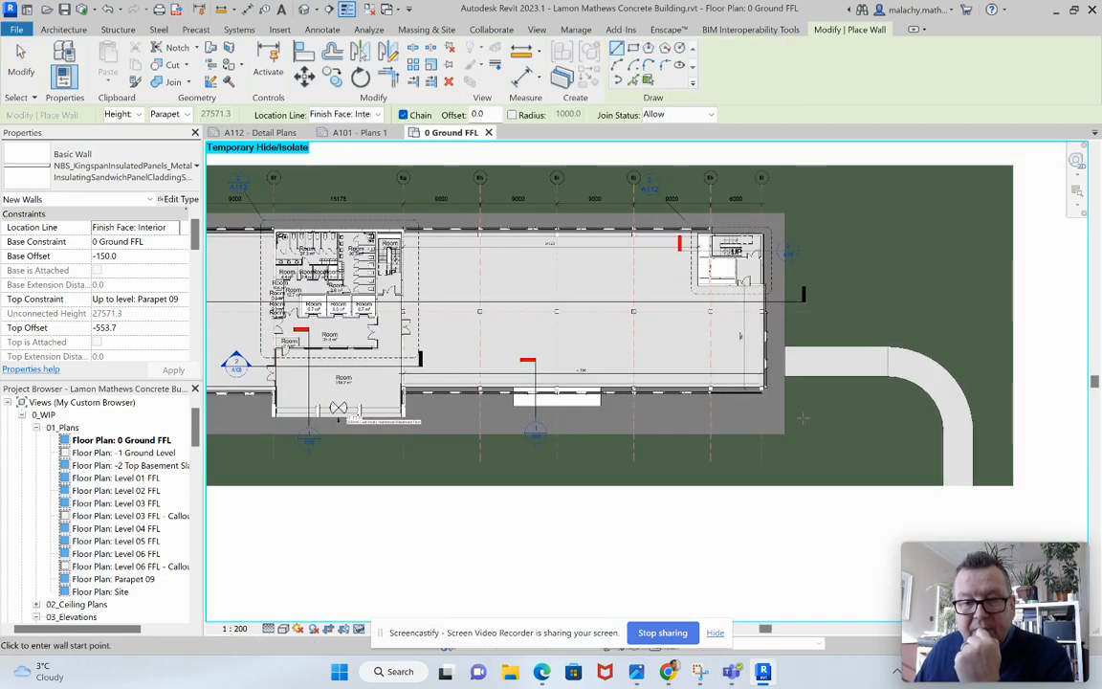
{"action": "scroll", "coordinate": [827, 392], "scroll_direction": "up", "scroll_amount": 5}
{"action": "scroll", "coordinate": [692, 373], "scroll_direction": "up", "scroll_amount": 2}
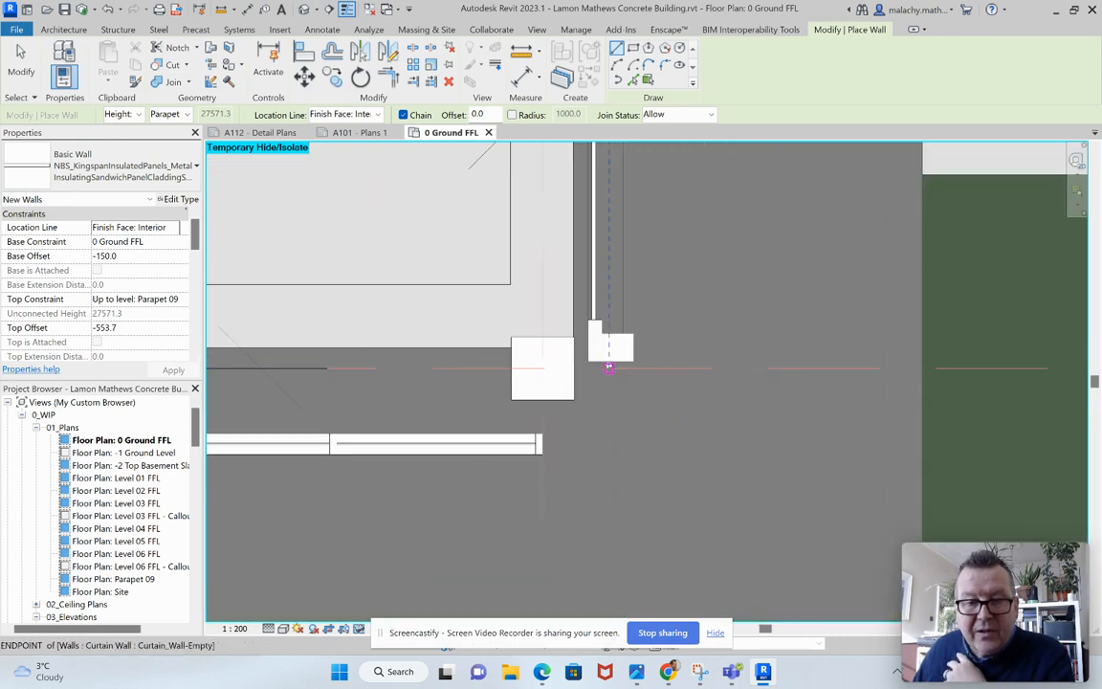
{"action": "left_click", "coordinate": [608, 367]}
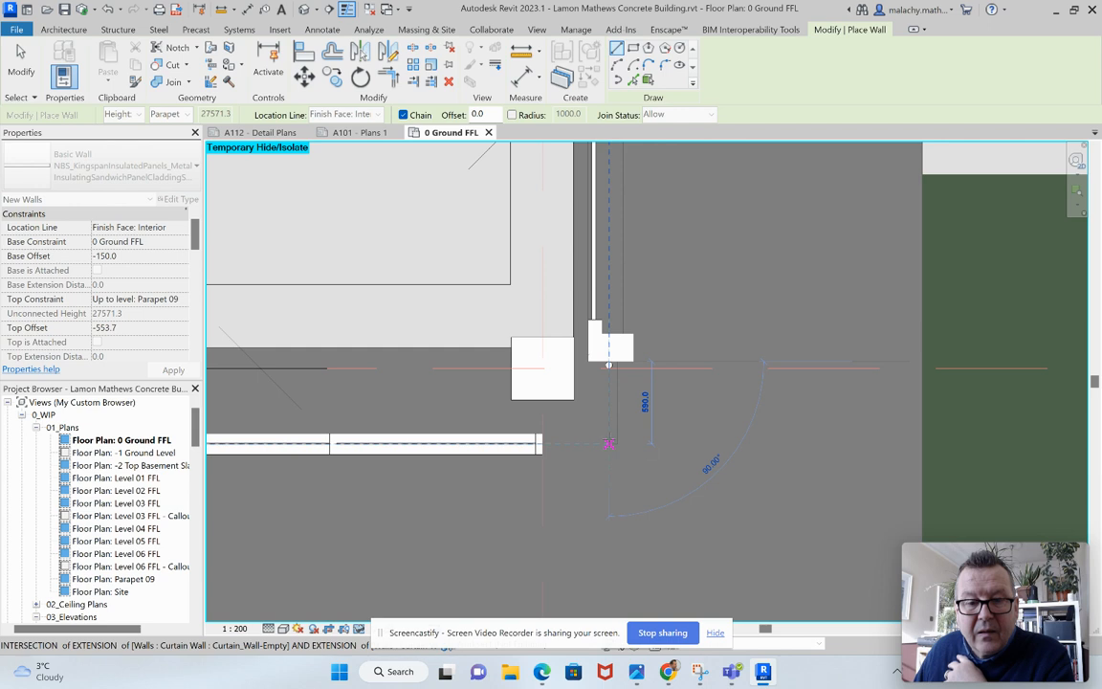
{"action": "left_click", "coordinate": [609, 443]}
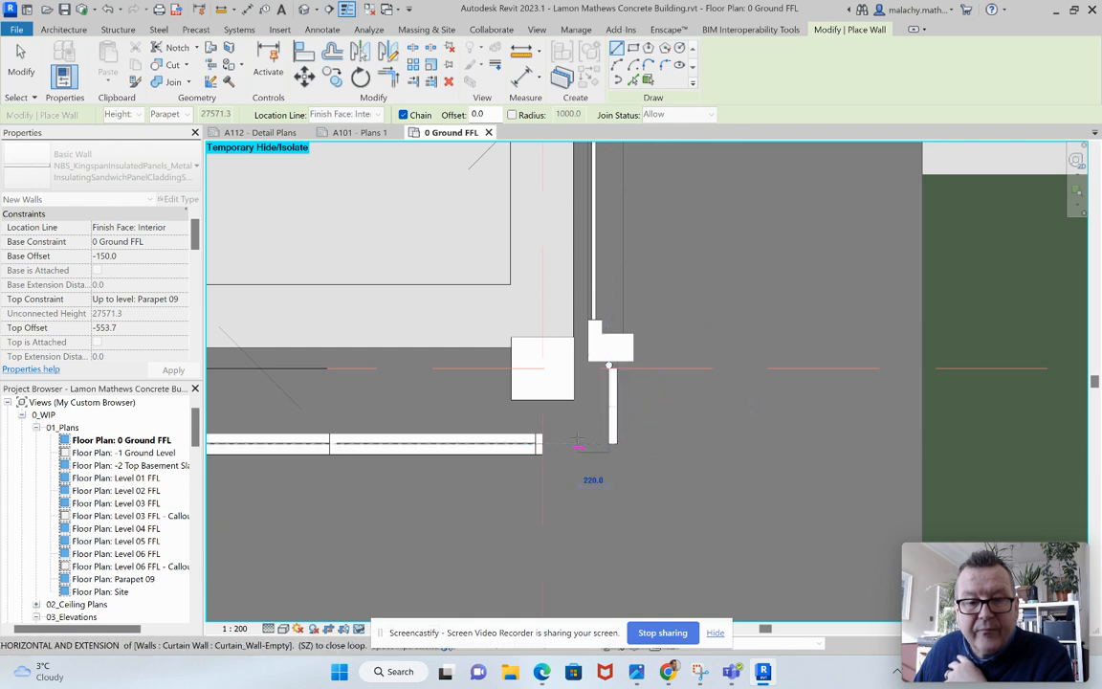
{"action": "left_click", "coordinate": [546, 445]}
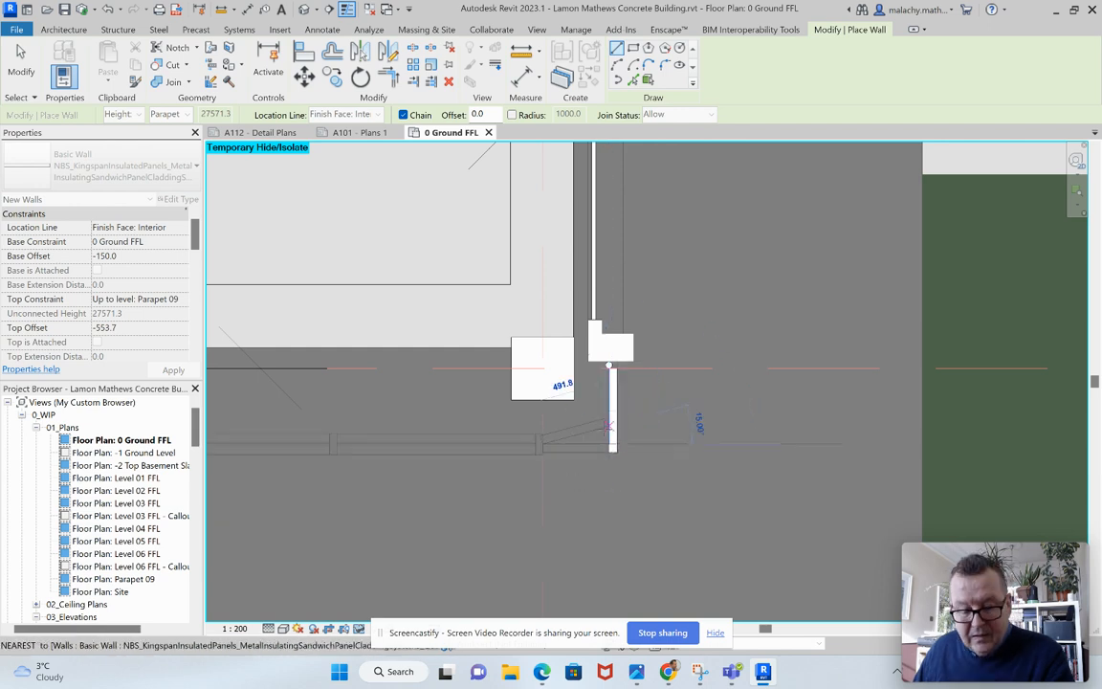
Finish drawing the wall return and place a tagged room in the enclosed east office.
{"action": "key", "text": "Escape"}
{"action": "key", "text": "Escape"}
{"action": "scroll", "coordinate": [716, 449], "scroll_direction": "down", "scroll_amount": 4}
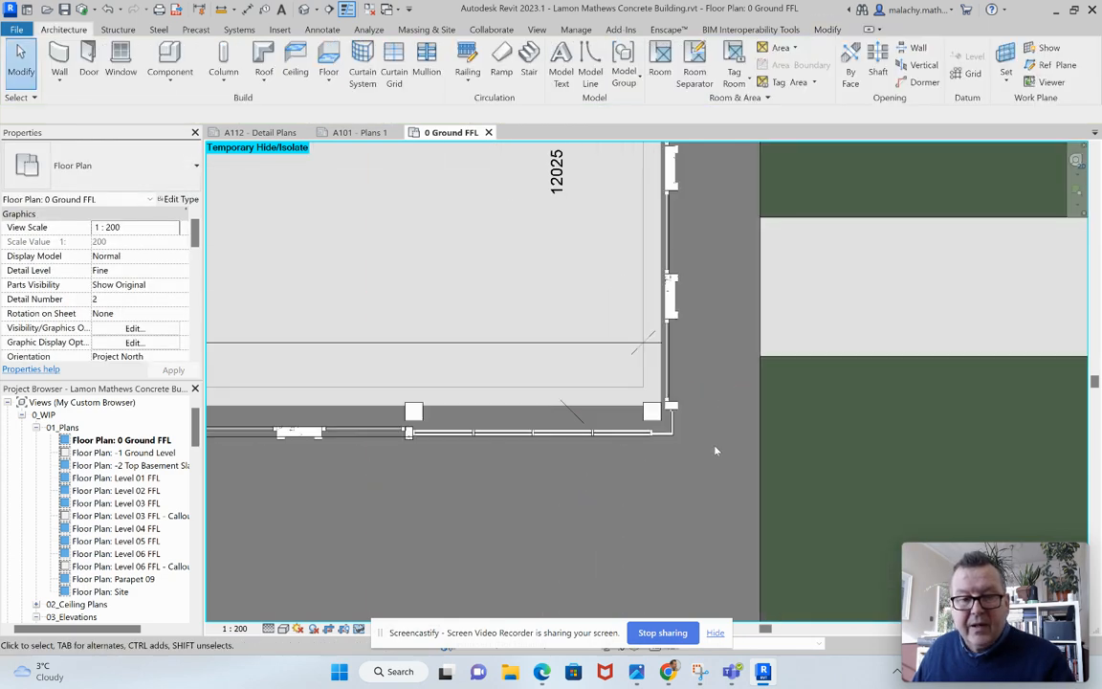
{"action": "scroll", "coordinate": [716, 450], "scroll_direction": "down", "scroll_amount": 4}
{"action": "middle_click_drag", "start_coordinate": [588, 388], "coordinate": [634, 406]}
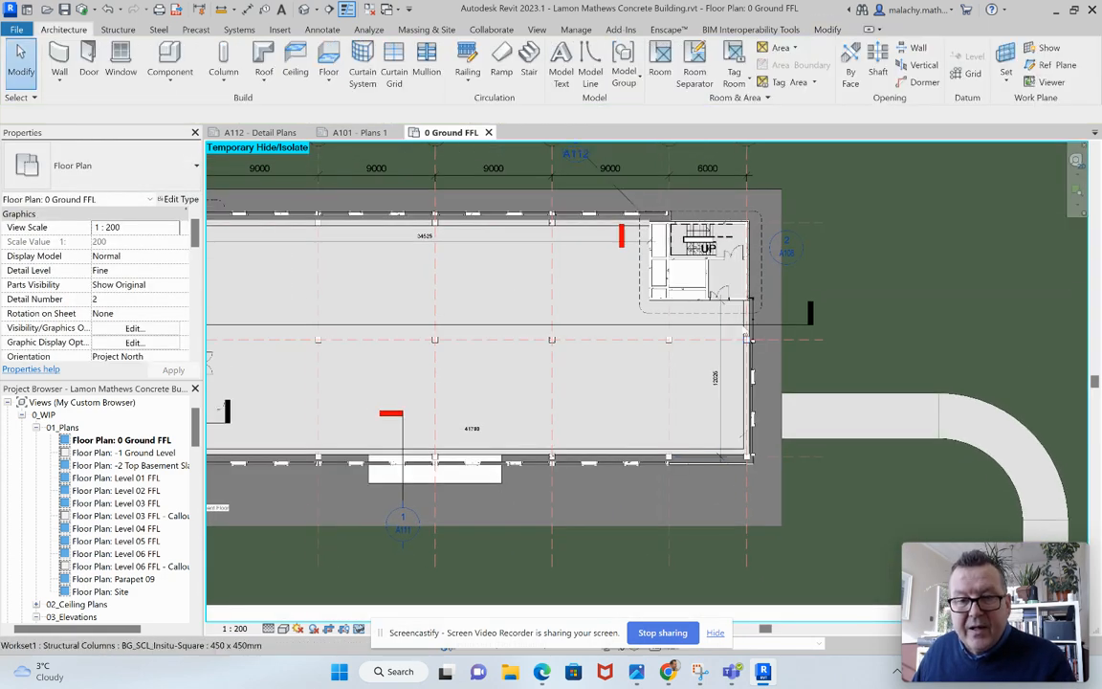
{"action": "scroll", "coordinate": [749, 338], "scroll_direction": "down", "scroll_amount": 2}
{"action": "middle_click_drag", "start_coordinate": [557, 228], "coordinate": [565, 258]}
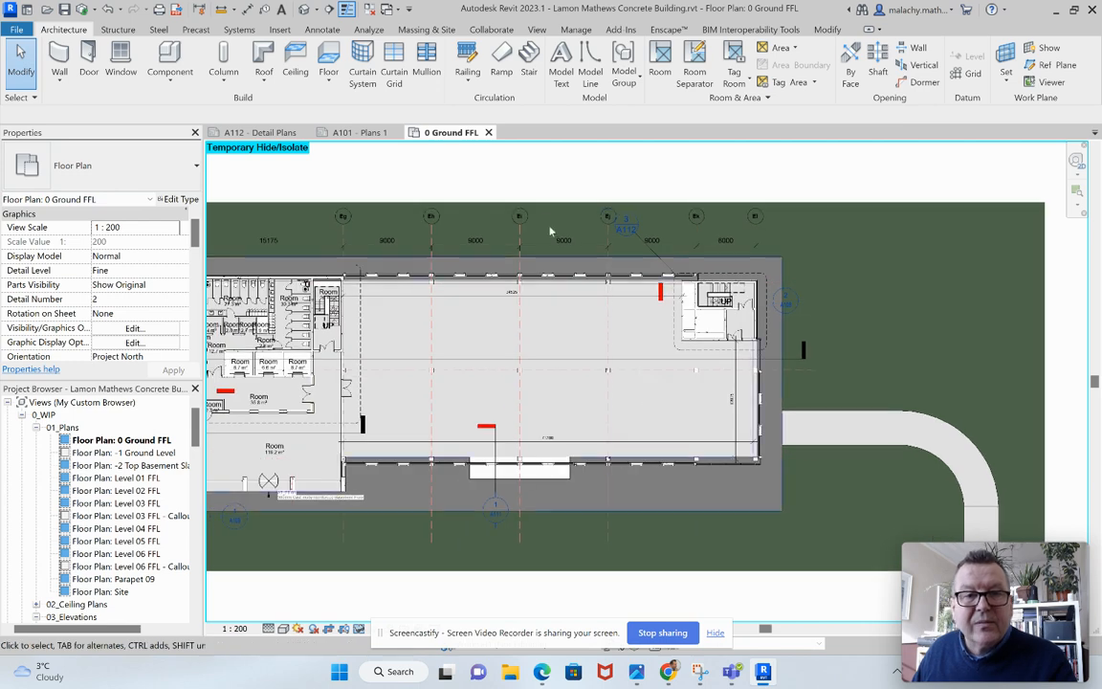
{"action": "left_click", "coordinate": [660, 62]}
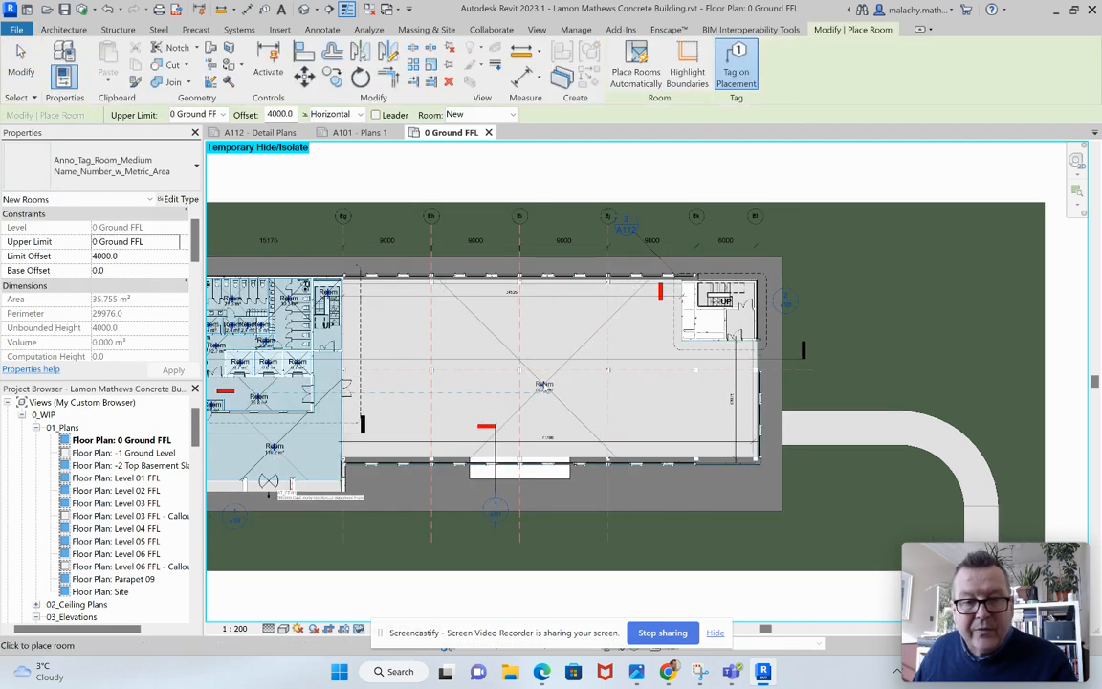
Place tagged rooms in the five service and shaft spaces along the west and south sides of the north-east core.
{"action": "scroll", "coordinate": [690, 325], "scroll_direction": "up", "scroll_amount": 4}
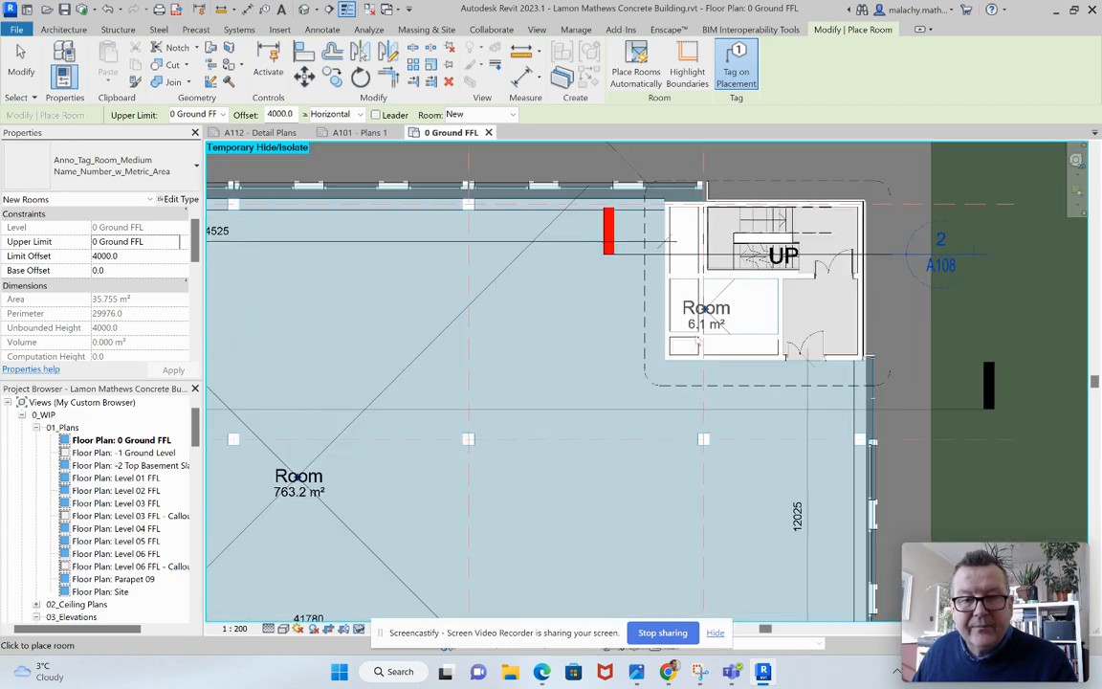
{"action": "middle_click_drag", "start_coordinate": [704, 307], "coordinate": [651, 456]}
{"action": "left_click", "coordinate": [628, 490]}
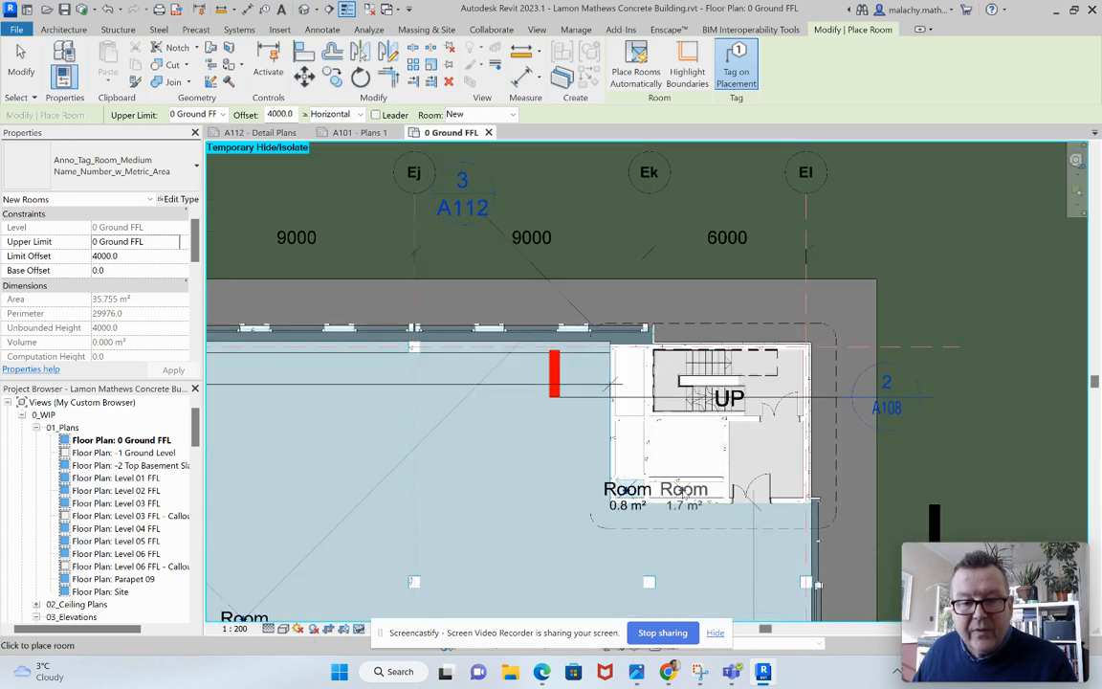
{"action": "left_click", "coordinate": [684, 489]}
{"action": "left_click", "coordinate": [684, 442]}
{"action": "left_click", "coordinate": [632, 442]}
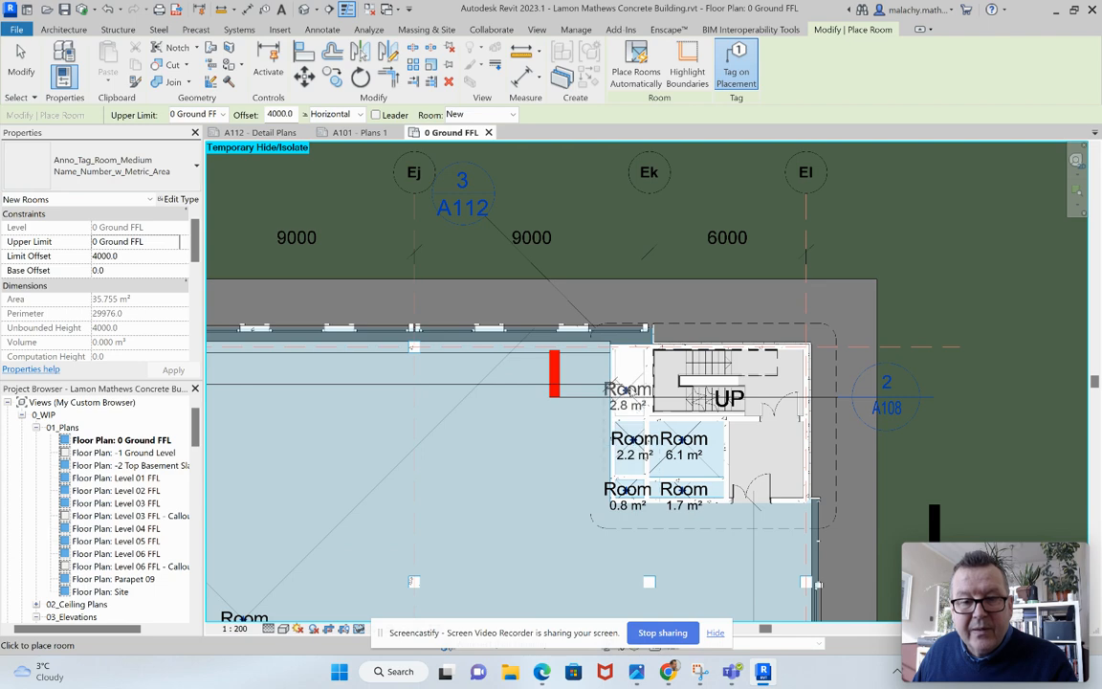
{"action": "left_click", "coordinate": [627, 387]}
Place tagged rooms in the north-east core's lobby and staircase, and end room placement.
{"action": "left_click", "coordinate": [767, 463]}
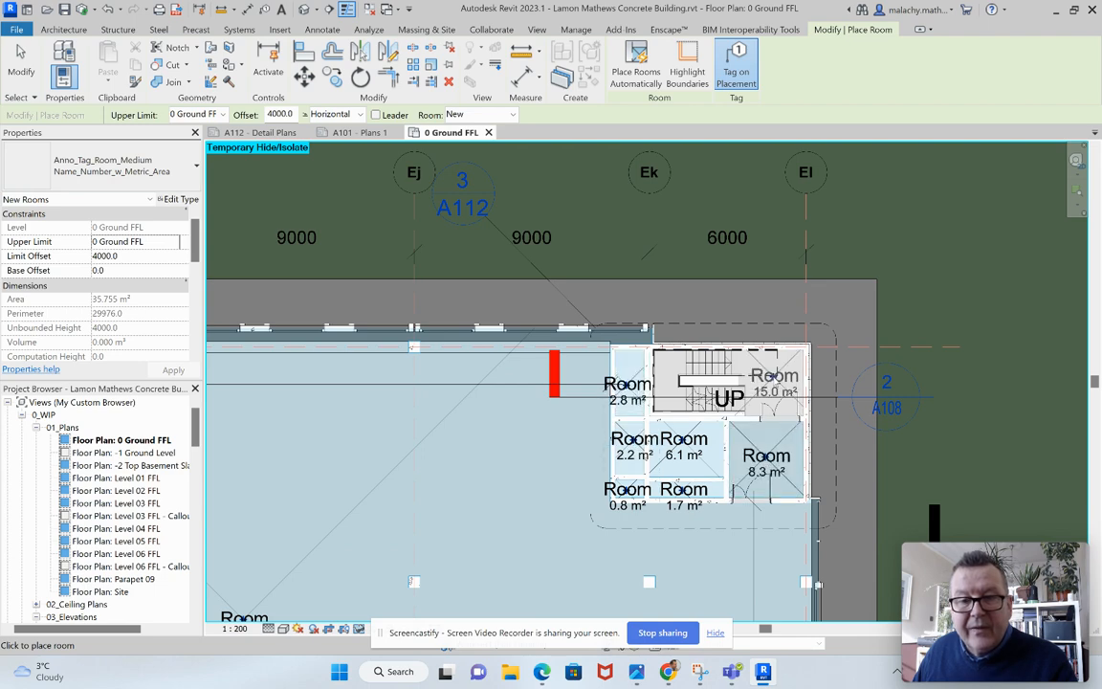
{"action": "left_click", "coordinate": [766, 381]}
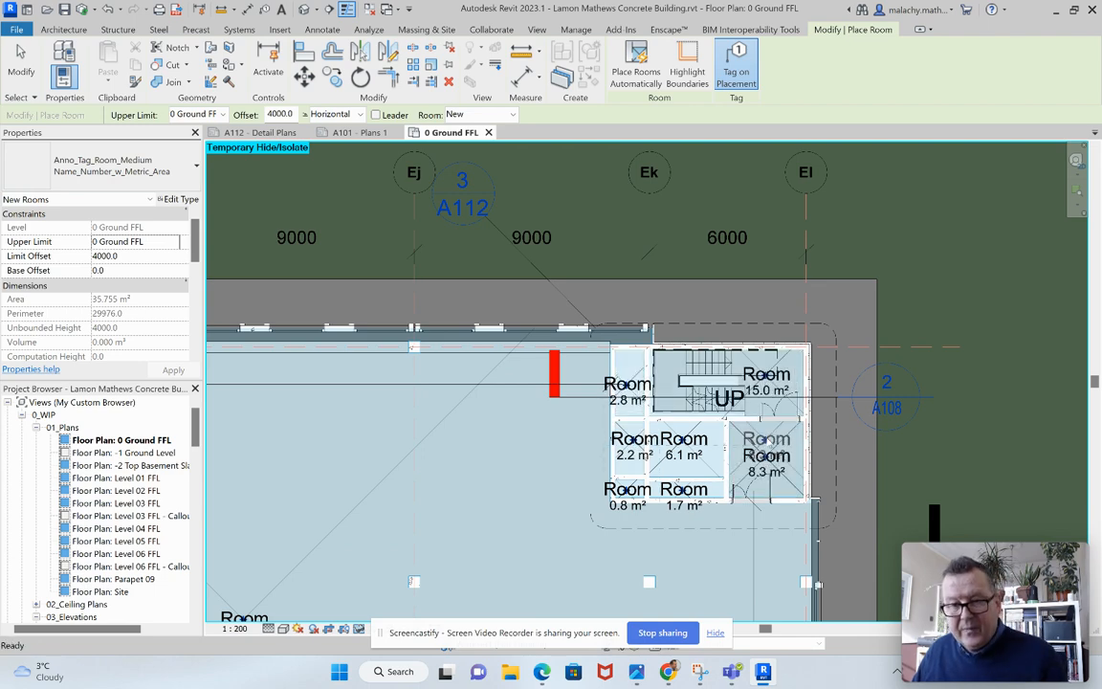
{"action": "key", "text": "Escape"}
{"action": "key", "text": "Escape"}
Review the rooms across the ground floor plan and open Section 2 from its marker at the building's west end.
{"action": "scroll", "coordinate": [676, 463], "scroll_direction": "down", "scroll_amount": 5}
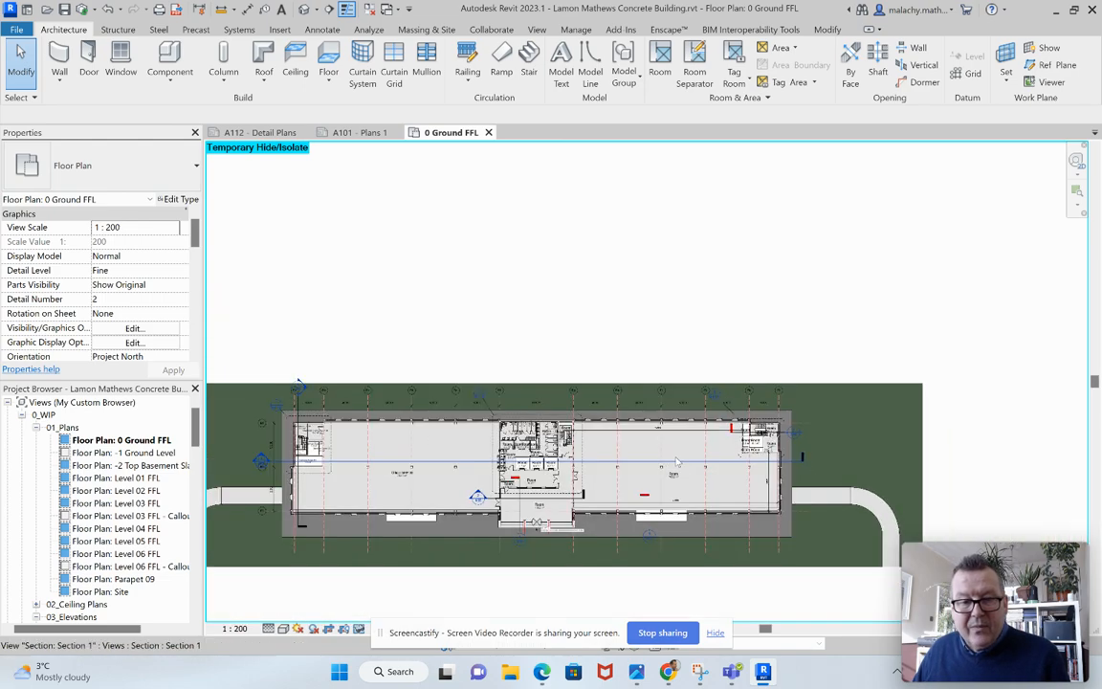
{"action": "scroll", "coordinate": [689, 430], "scroll_direction": "up", "scroll_amount": 5}
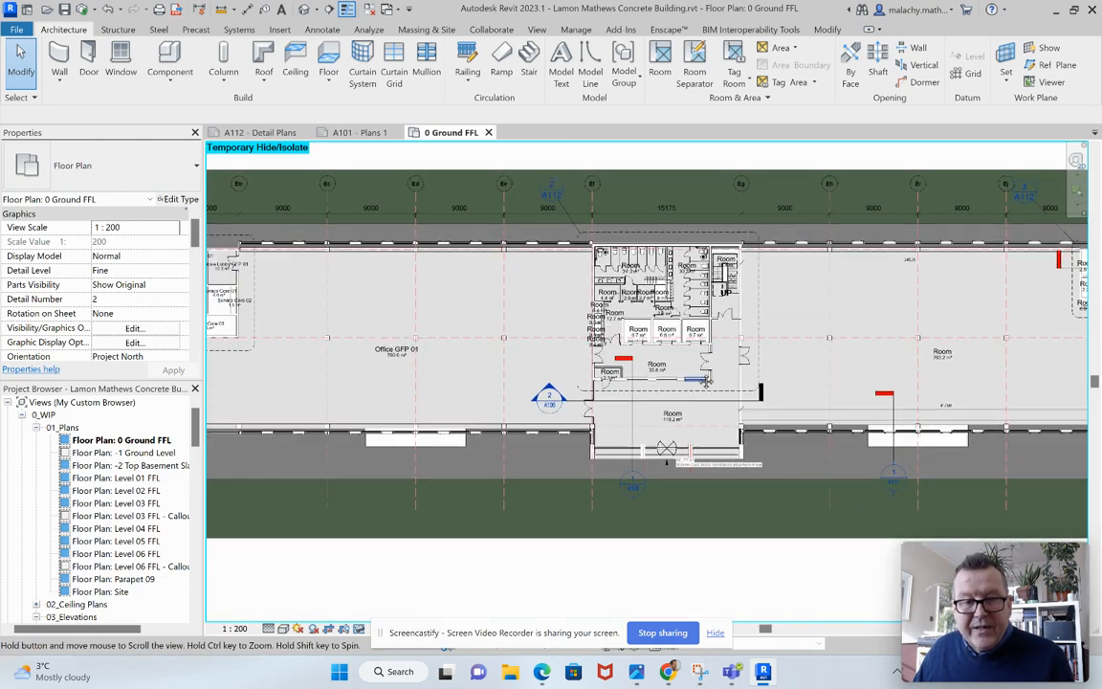
{"action": "scroll", "coordinate": [707, 381], "scroll_direction": "down", "scroll_amount": 3}
{"action": "scroll", "coordinate": [682, 375], "scroll_direction": "up", "scroll_amount": 3}
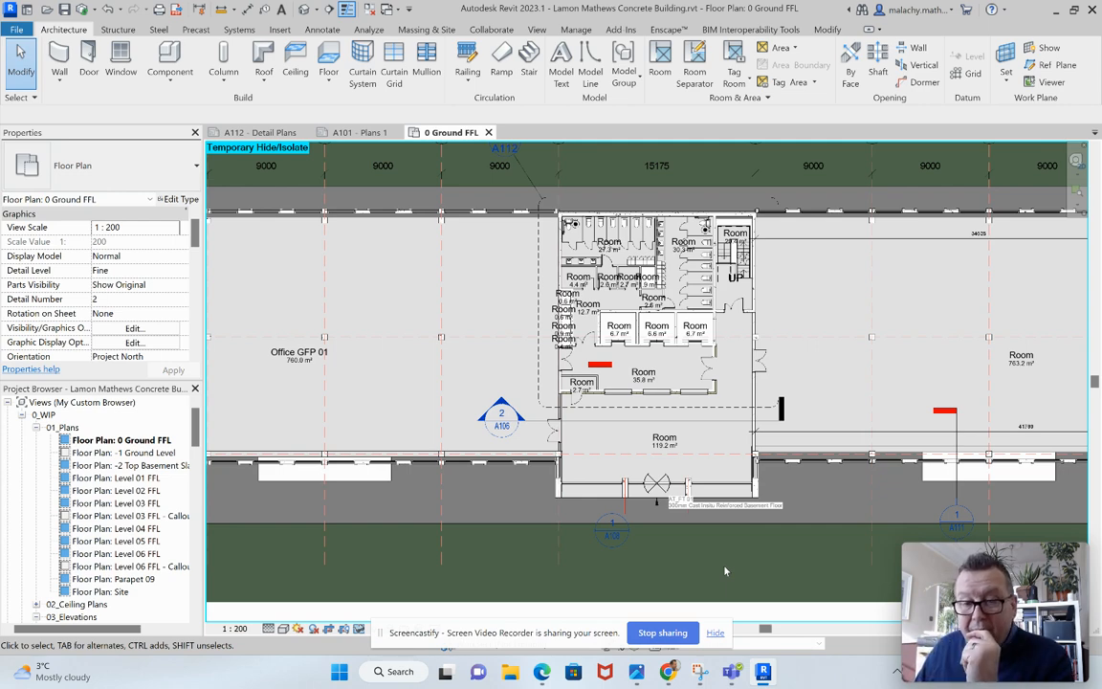
{"action": "scroll", "coordinate": [724, 571], "scroll_direction": "down", "scroll_amount": 2}
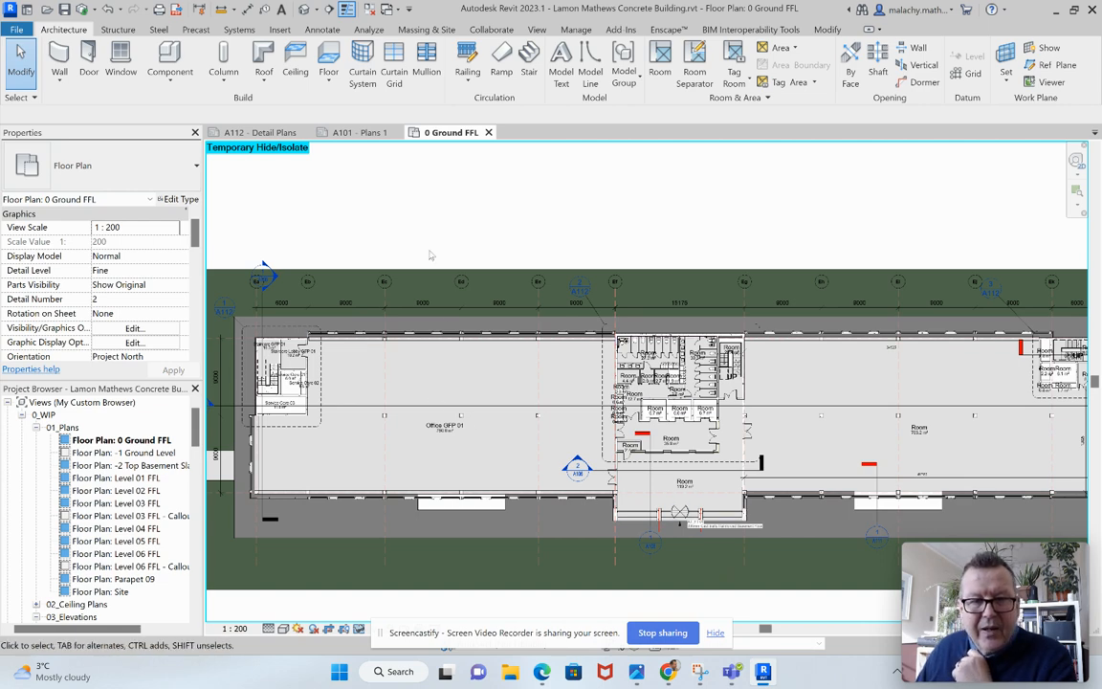
{"action": "double_click", "coordinate": [276, 280]}
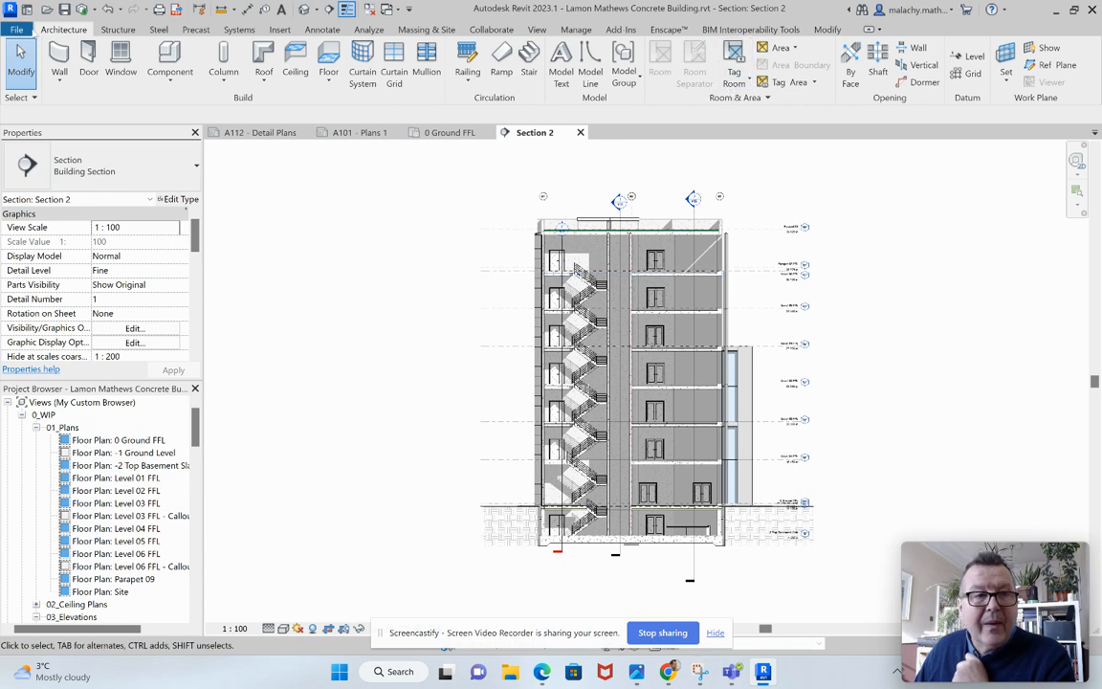
Tag the ground floor office, service core and staircore rooms in Section 2 with the Anno_Tag_Room_Medium tag, without leaders.
{"action": "left_click", "coordinate": [734, 83]}
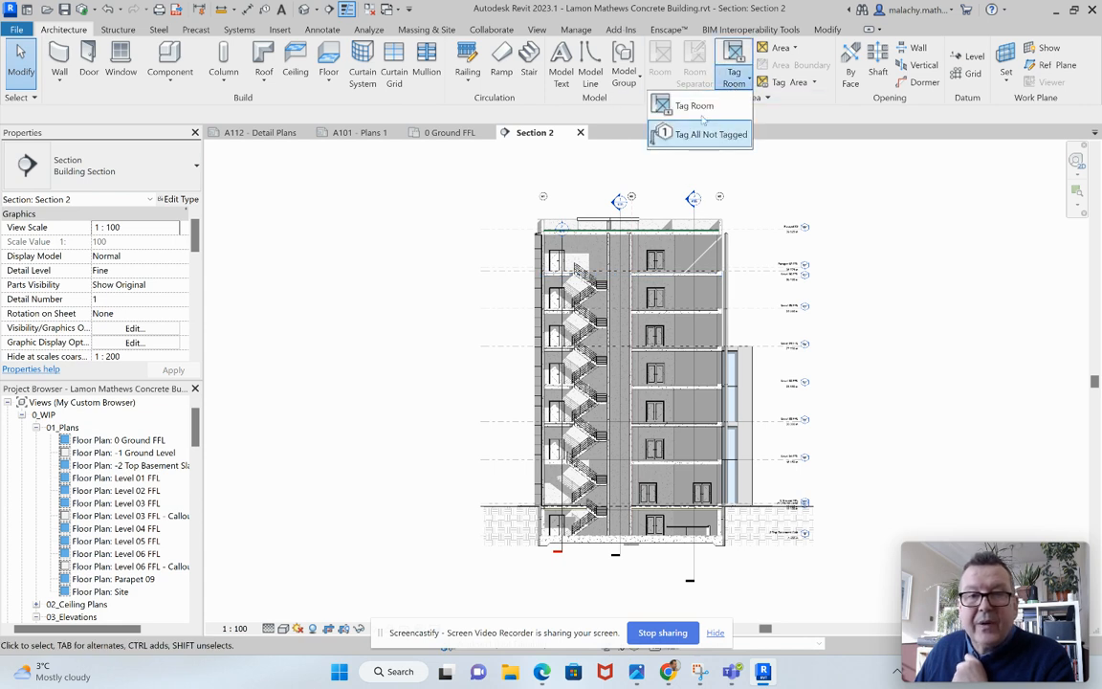
{"action": "left_click", "coordinate": [701, 111]}
{"action": "scroll", "coordinate": [676, 396], "scroll_direction": "up", "scroll_amount": 5}
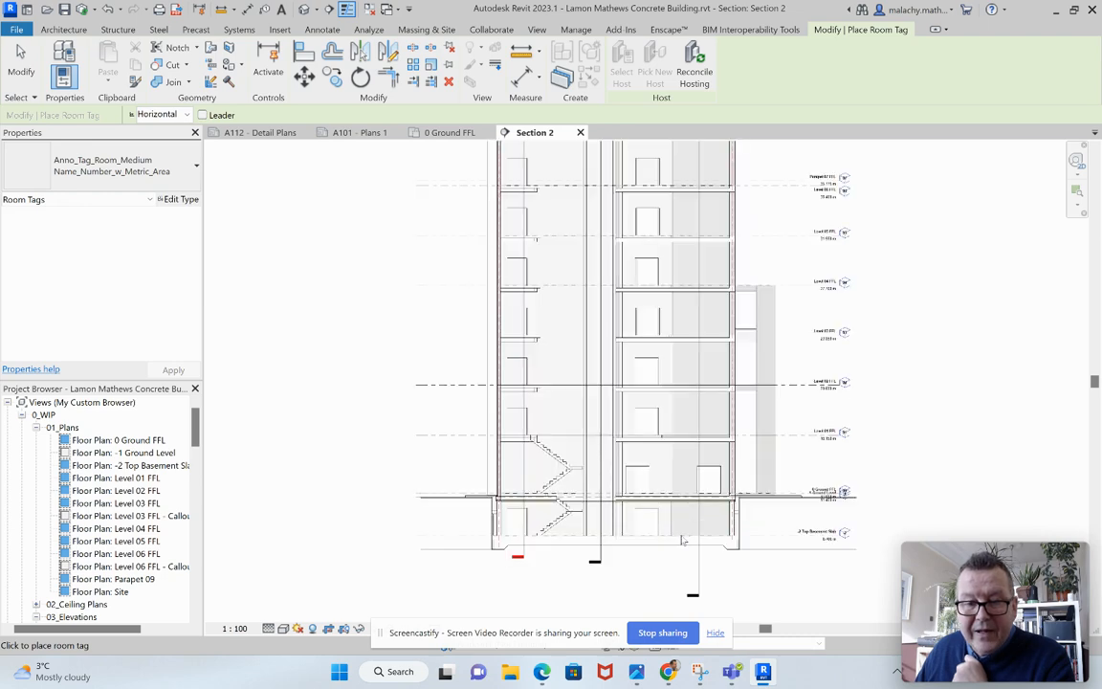
{"action": "left_click", "coordinate": [686, 387]}
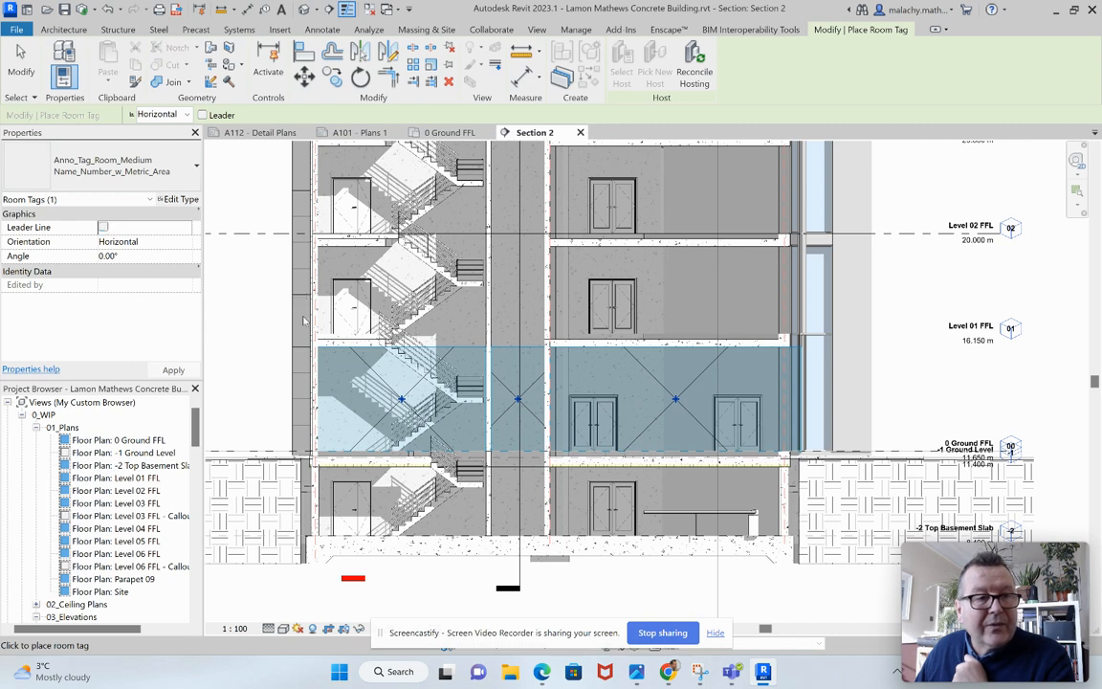
{"action": "left_click", "coordinate": [685, 418]}
{"action": "left_click", "coordinate": [523, 418]}
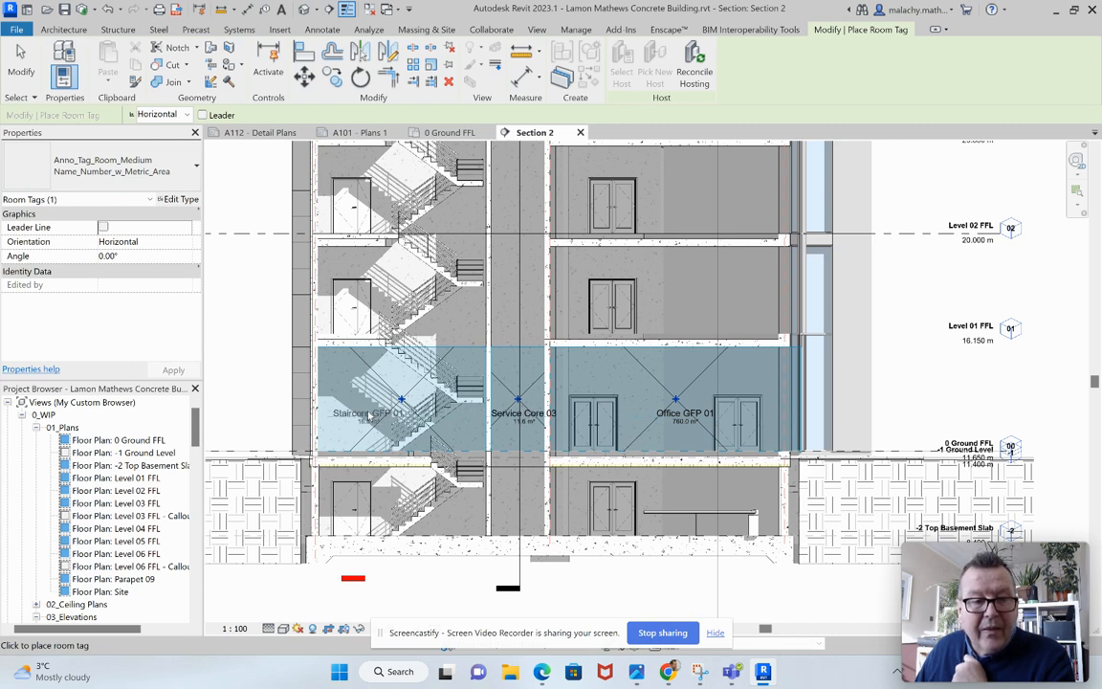
{"action": "left_click", "coordinate": [369, 418]}
{"action": "key", "text": "Escape"}
{"action": "key", "text": "Escape"}
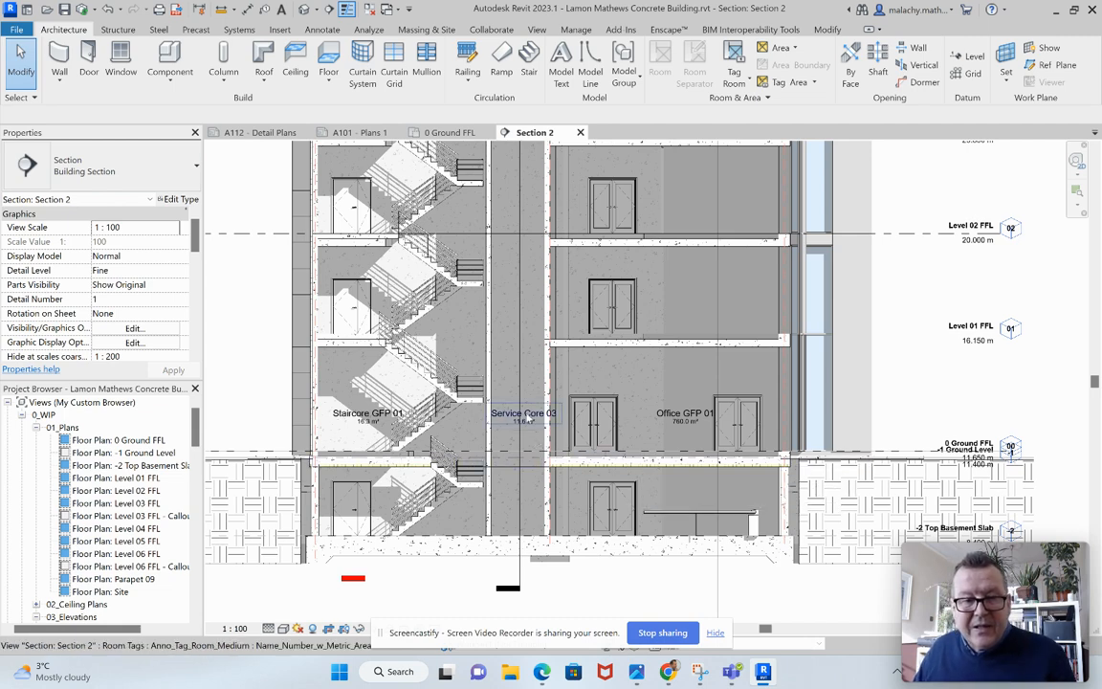
Change the Service Core 03 tag in the section to the Anno_Tag_Room_Small type Name_Number_w_Metric_Area.
{"action": "left_click", "coordinate": [522, 414]}
{"action": "left_click", "coordinate": [105, 165]}
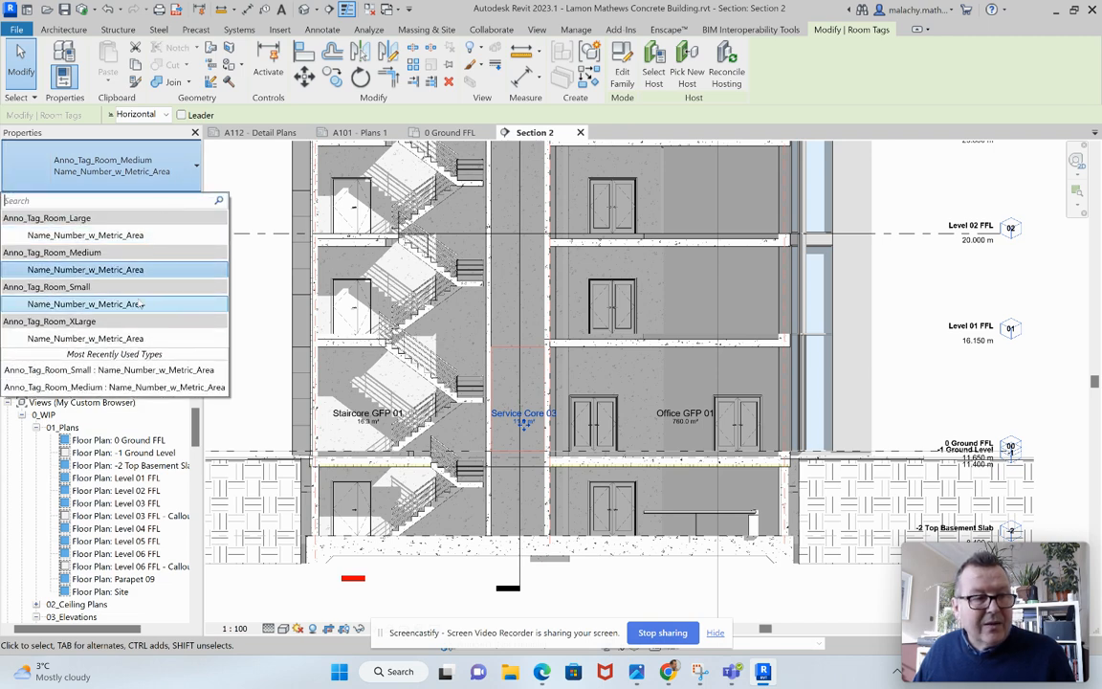
{"action": "left_click", "coordinate": [86, 303]}
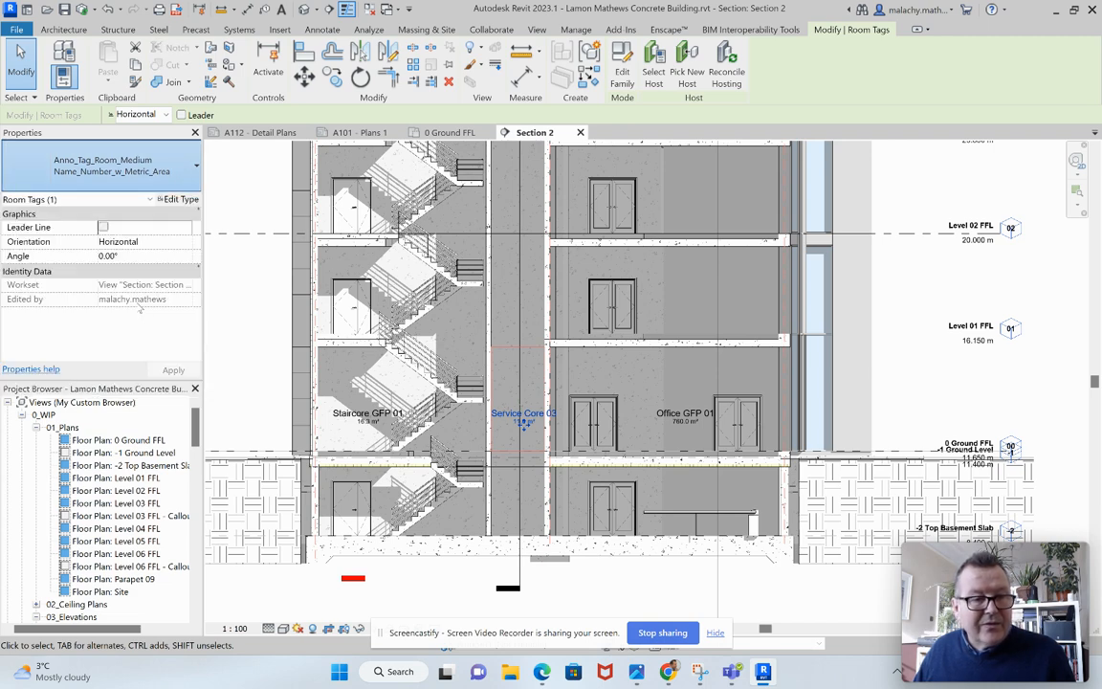
{"action": "left_click", "coordinate": [908, 403]}
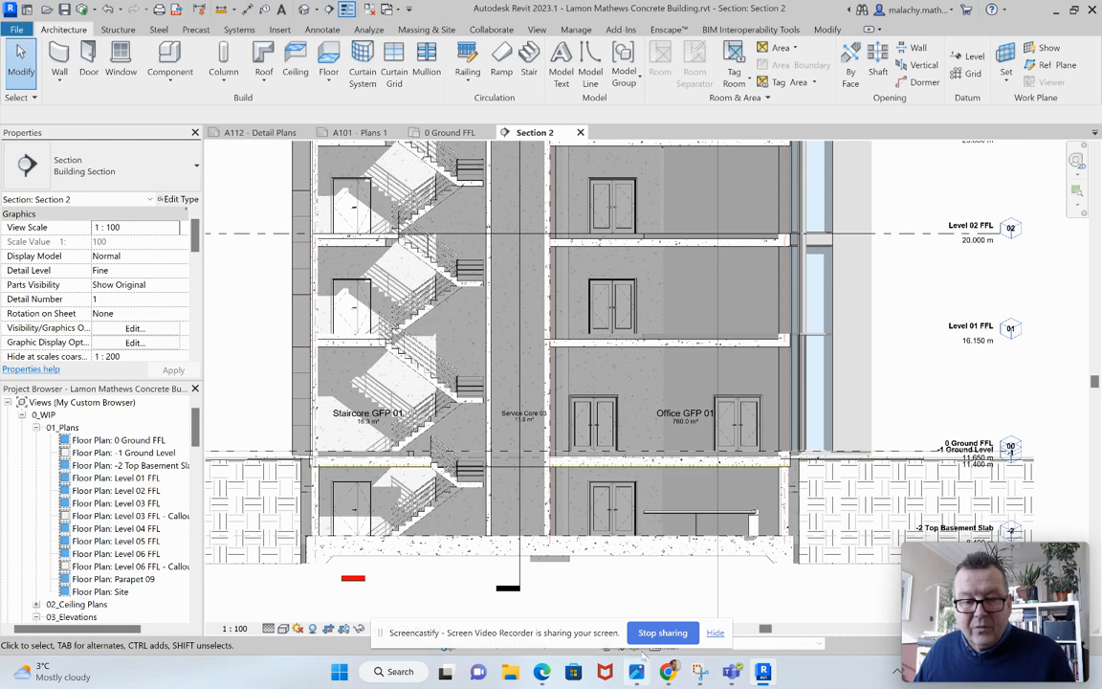